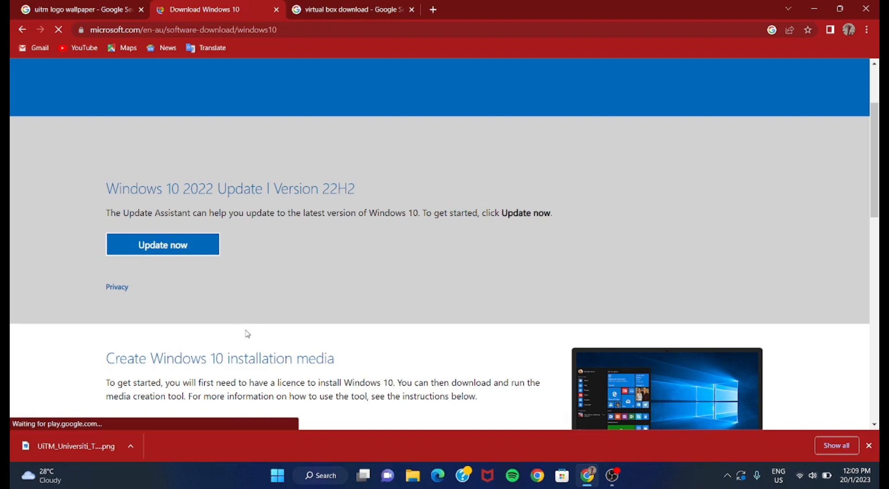
- Download the Windows 10 media creation tool from the Microsoft page and run it
{"action": "scroll", "coordinate": [248, 333], "scroll_direction": "down", "scroll_amount": 1}
{"action": "scroll", "coordinate": [248, 334], "scroll_direction": "down", "scroll_amount": 2}
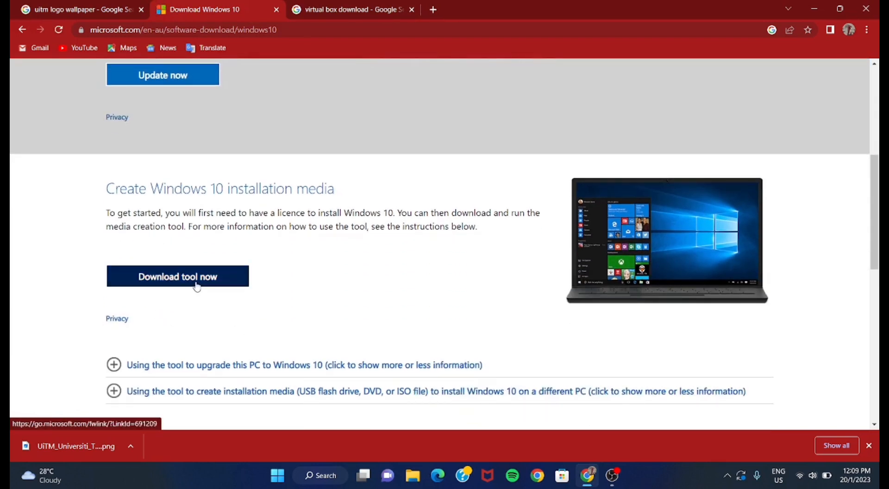
{"action": "left_click", "coordinate": [196, 286]}
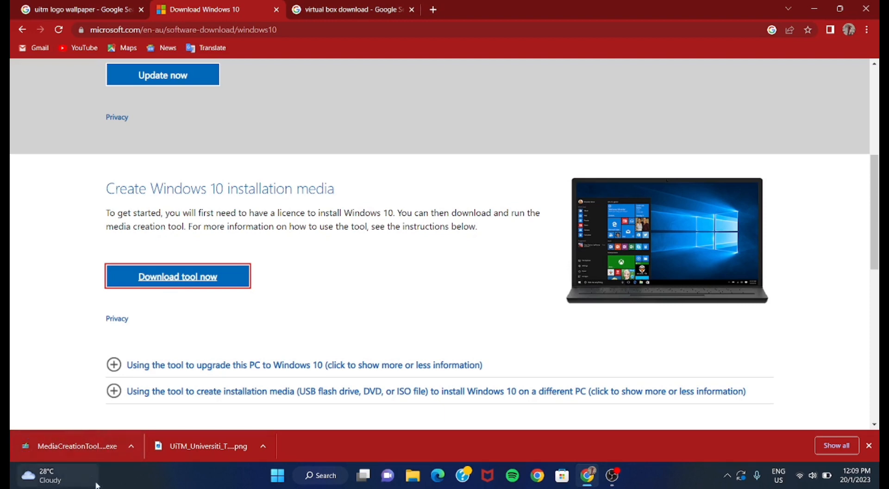
{"action": "left_click", "coordinate": [99, 450]}
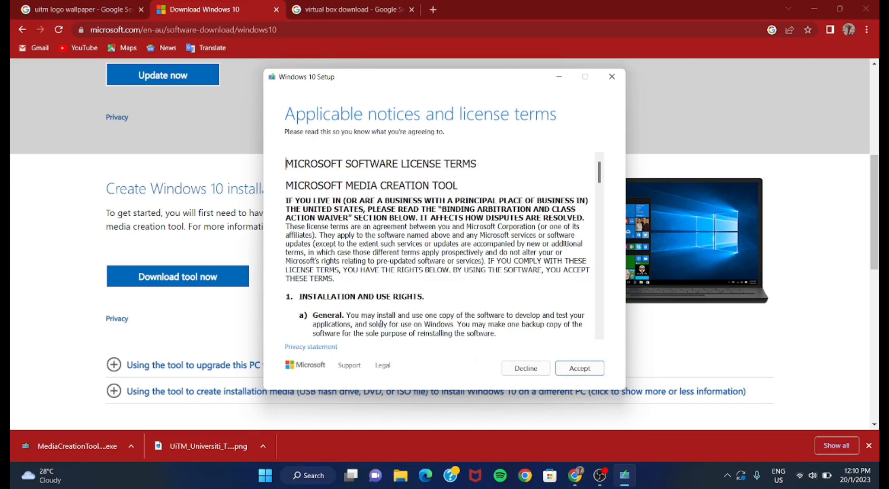
- Accept the license terms and choose to create installation media for another PC
{"action": "scroll", "coordinate": [380, 324], "scroll_direction": "down", "scroll_amount": 15}
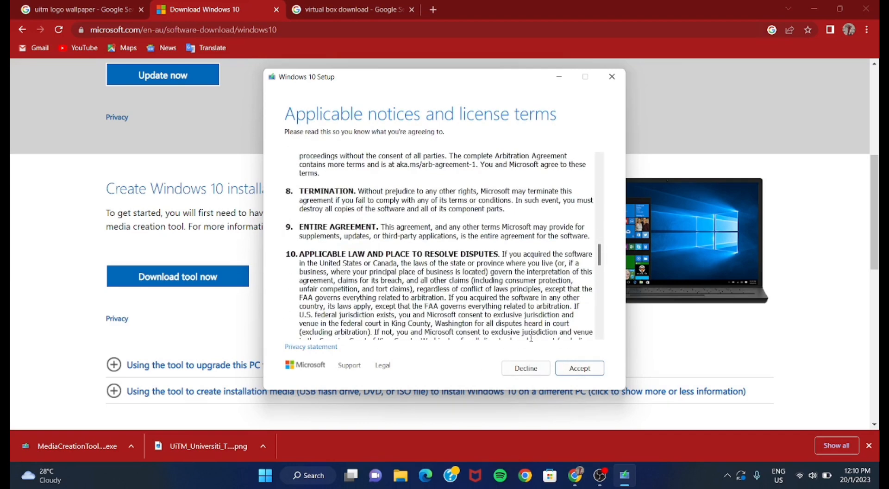
{"action": "left_click", "coordinate": [590, 370]}
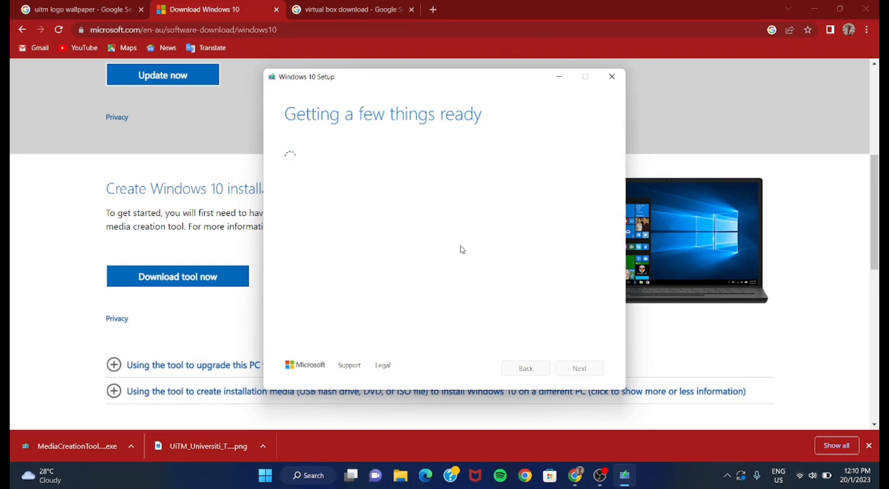
{"action": "left_click", "coordinate": [289, 167]}
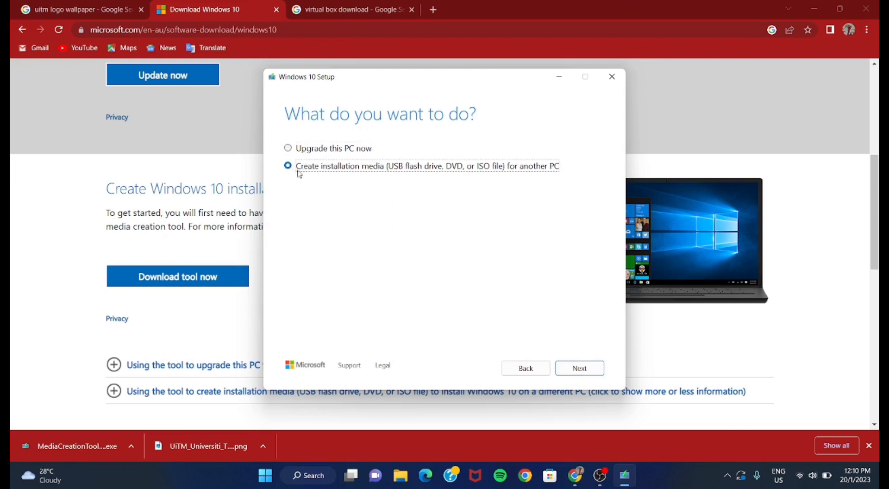
{"action": "left_click", "coordinate": [577, 369]}
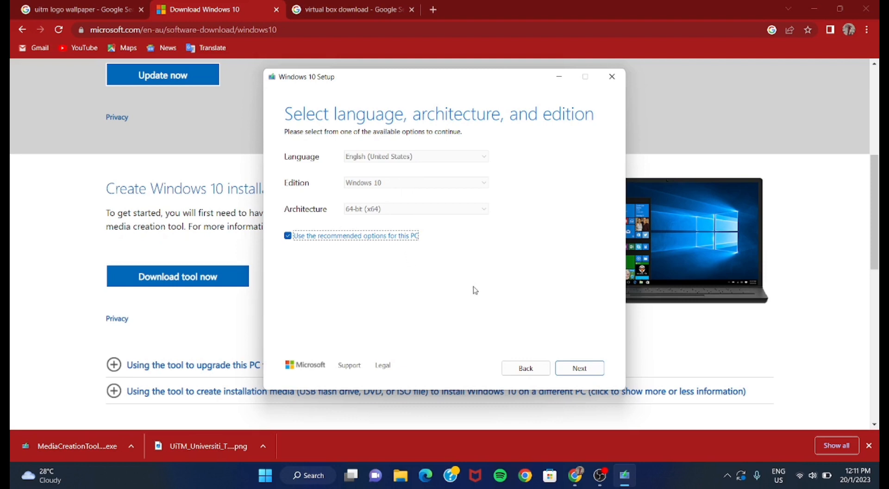
- Keep the recommended language, edition and architecture, and save the media as an ISO file named Windows in Documents
{"action": "left_click", "coordinate": [586, 369]}
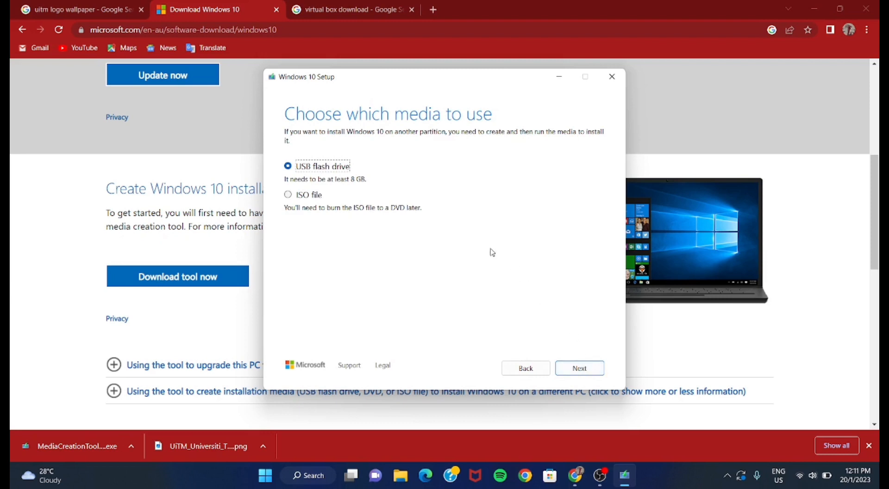
{"action": "left_click", "coordinate": [288, 195]}
{"action": "left_click", "coordinate": [578, 369]}
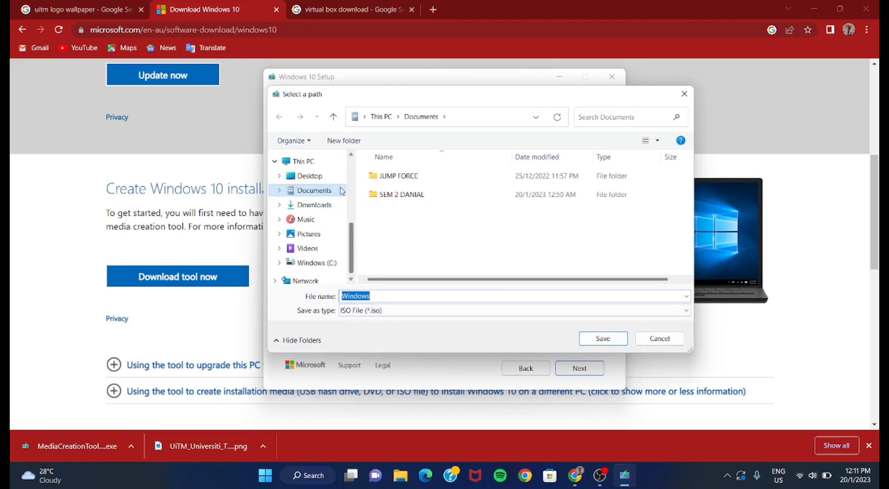
{"action": "left_click", "coordinate": [596, 343]}
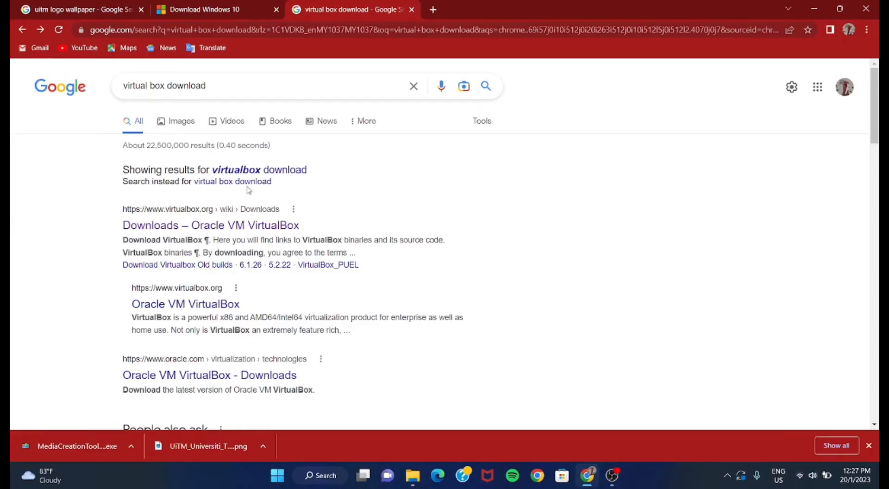
- Download the VirtualBox 7.0.6 package for Windows hosts from virtualbox.org and launch its installer
{"action": "left_click", "coordinate": [221, 226]}
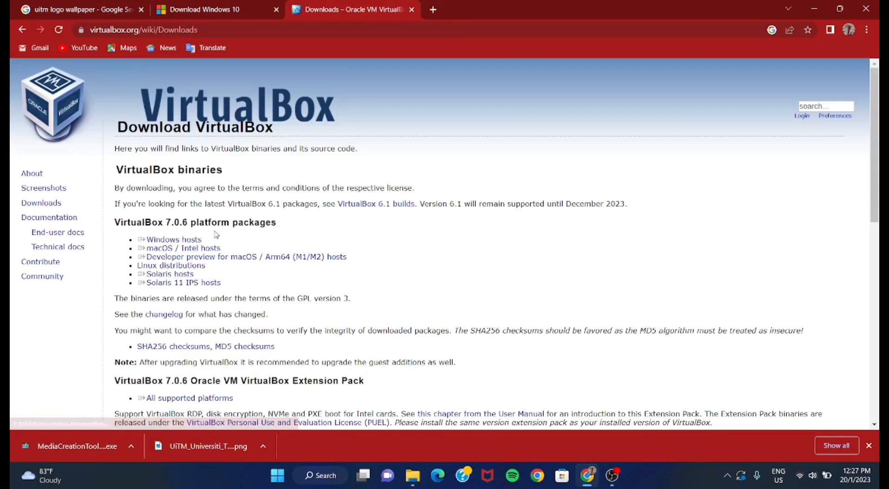
{"action": "left_click", "coordinate": [197, 240]}
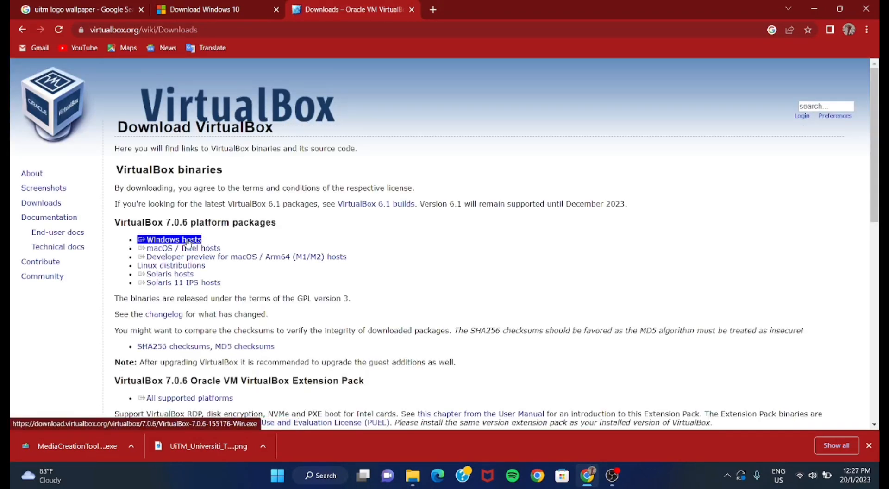
{"action": "left_click", "coordinate": [173, 241]}
{"action": "left_click", "coordinate": [172, 242]}
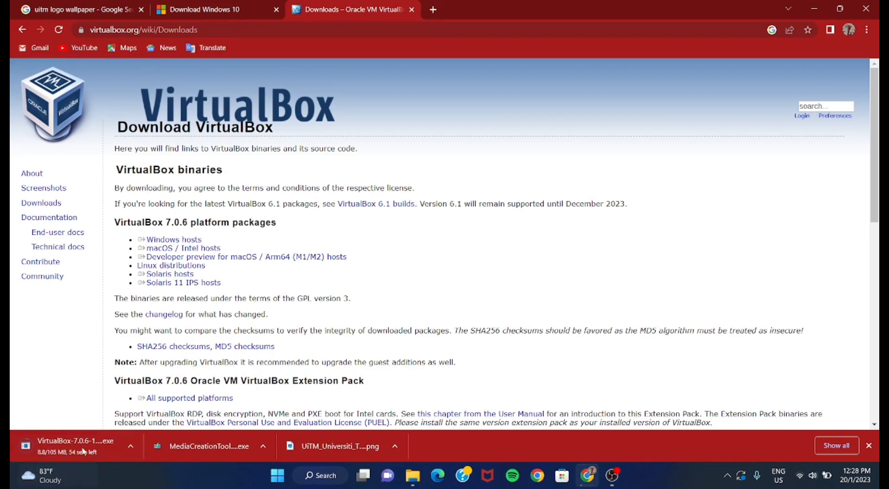
{"action": "mouse_move", "coordinate": [612, 477]}
{"action": "left_click", "coordinate": [89, 452]}
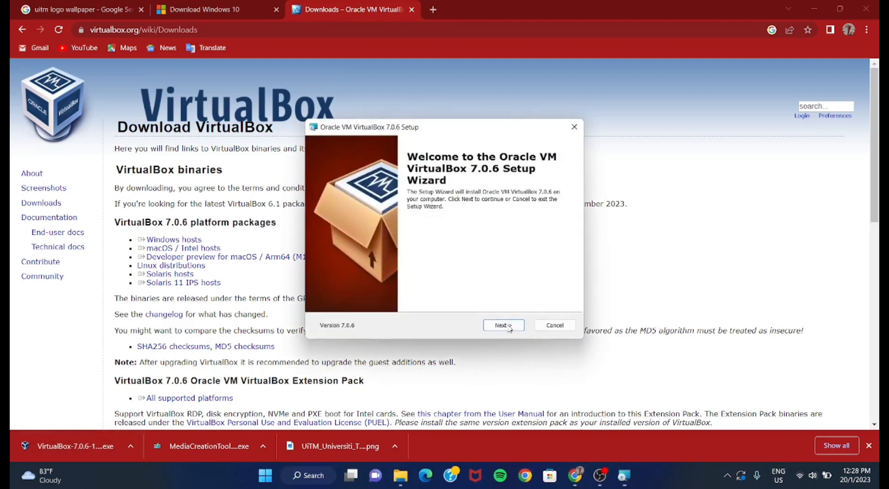
- Install VirtualBox 7.0.6 with the default features and location, and open the VirtualBox Manager
{"action": "left_click", "coordinate": [508, 333]}
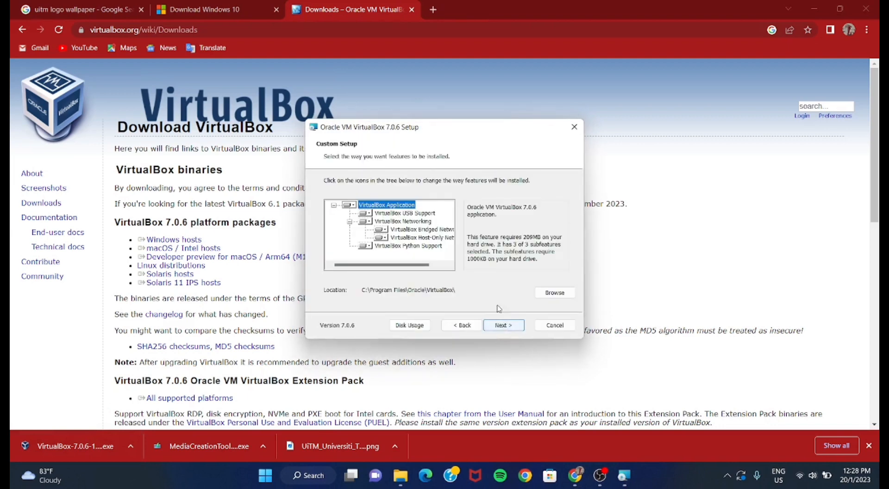
{"action": "left_click", "coordinate": [513, 326]}
{"action": "left_click", "coordinate": [512, 327]}
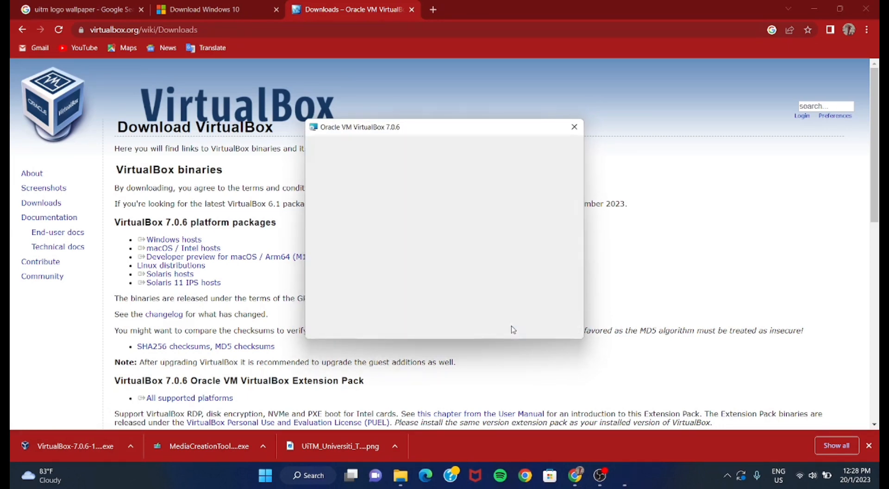
{"action": "left_click", "coordinate": [512, 327]}
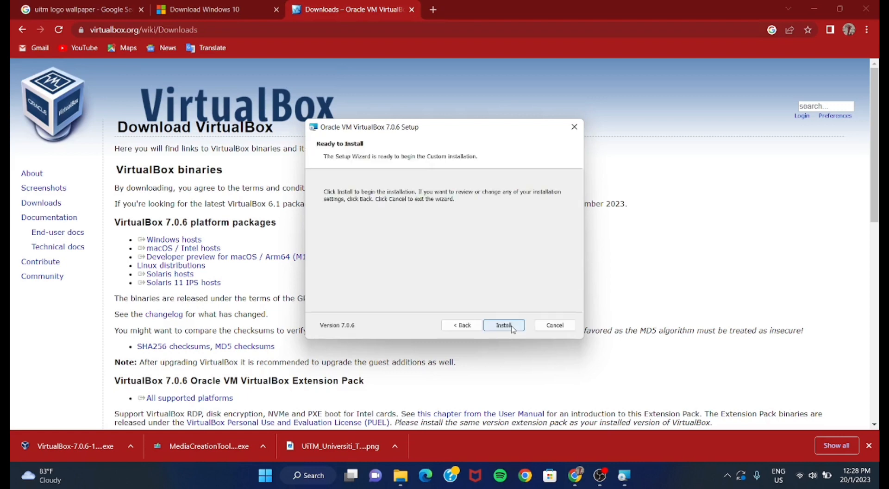
{"action": "left_click", "coordinate": [505, 326]}
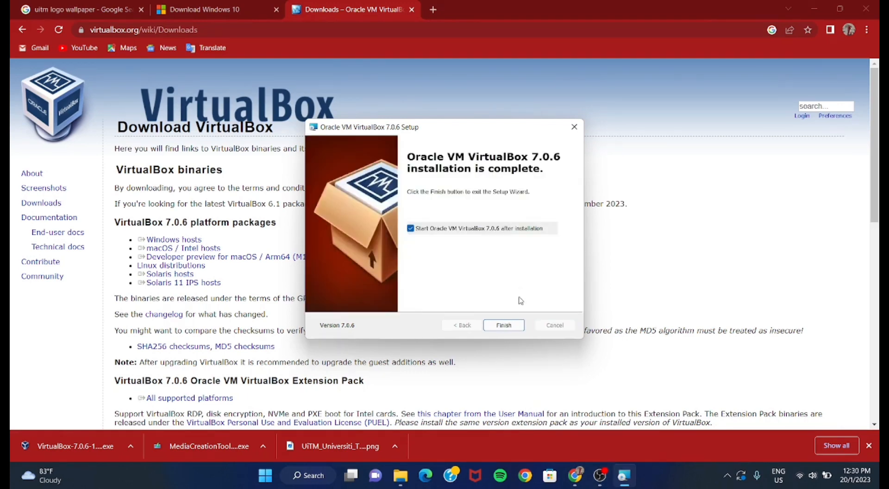
{"action": "left_click", "coordinate": [504, 325]}
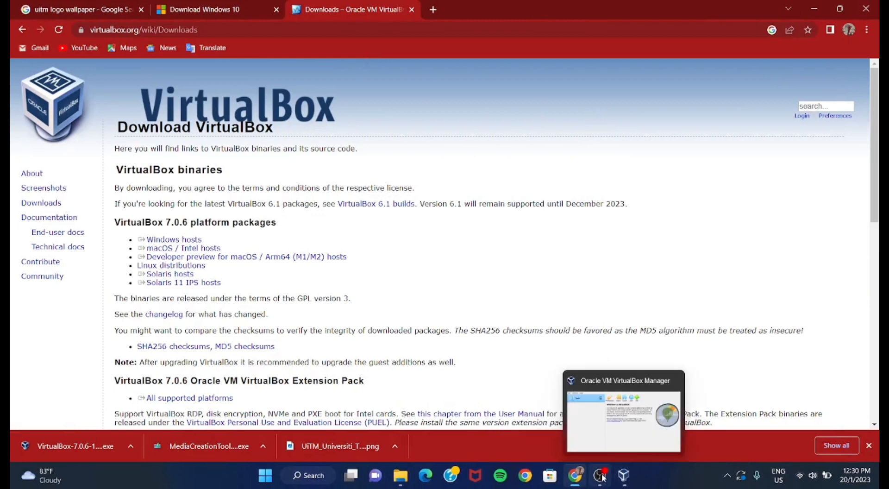
{"action": "left_click", "coordinate": [623, 475]}
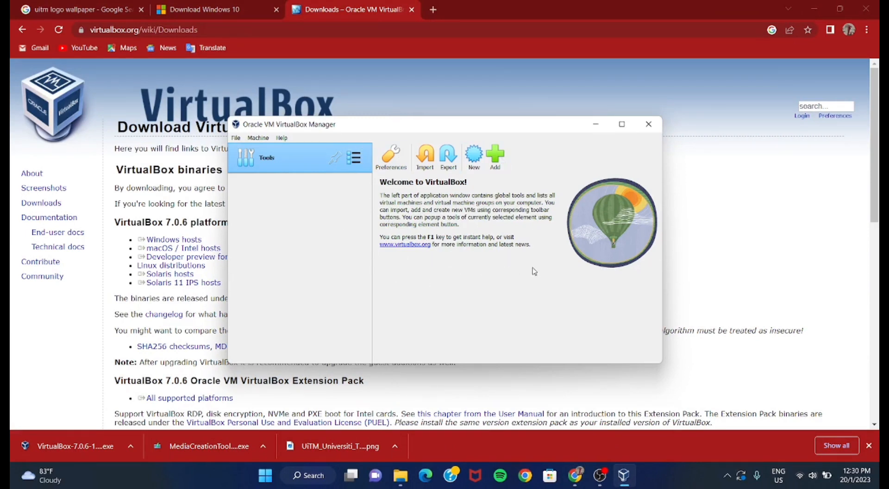
{"action": "mouse_move", "coordinate": [599, 486]}
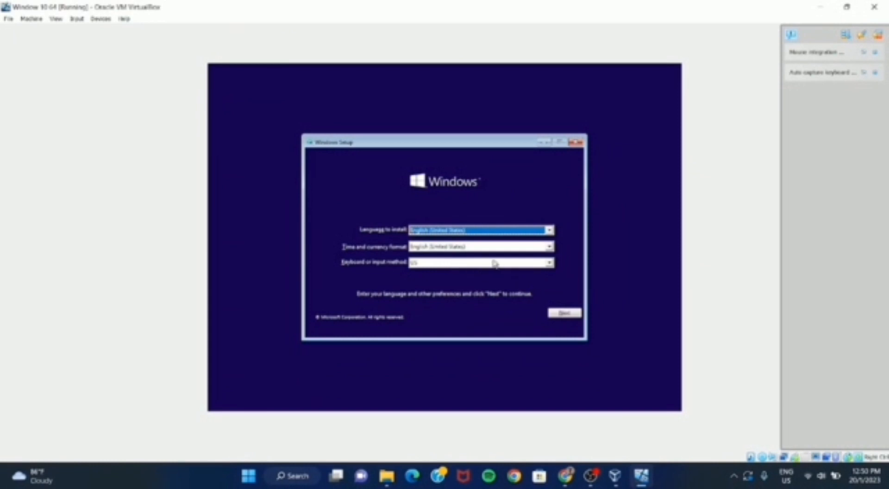
- Start the Windows installation with the default language settings, skip the product key and select Windows 10 Home
{"action": "left_click", "coordinate": [564, 314]}
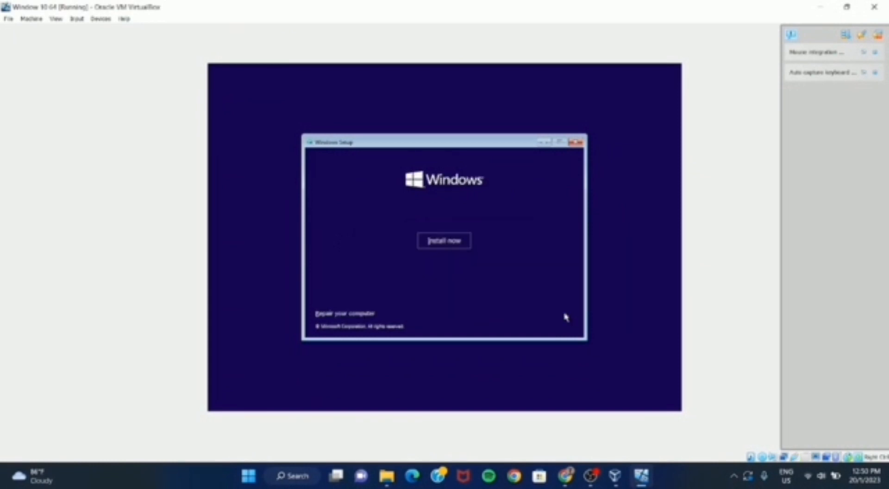
{"action": "left_click", "coordinate": [431, 241]}
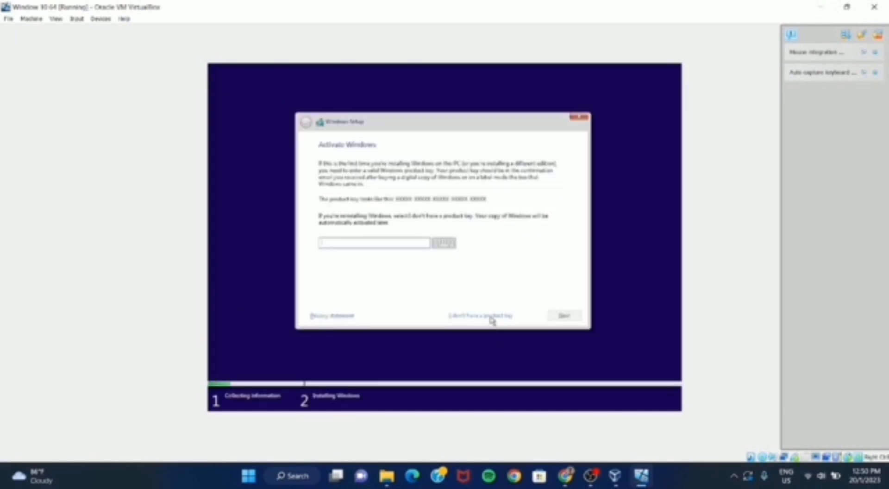
{"action": "left_click", "coordinate": [491, 317]}
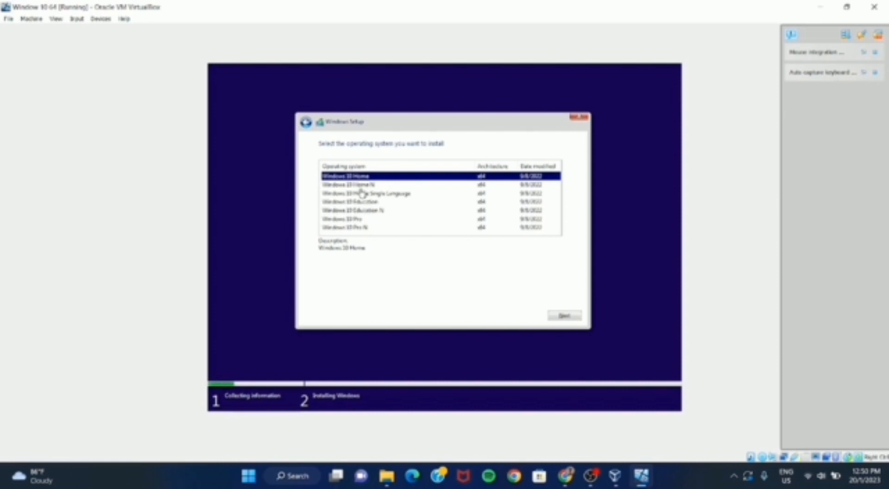
{"action": "left_click", "coordinate": [563, 316]}
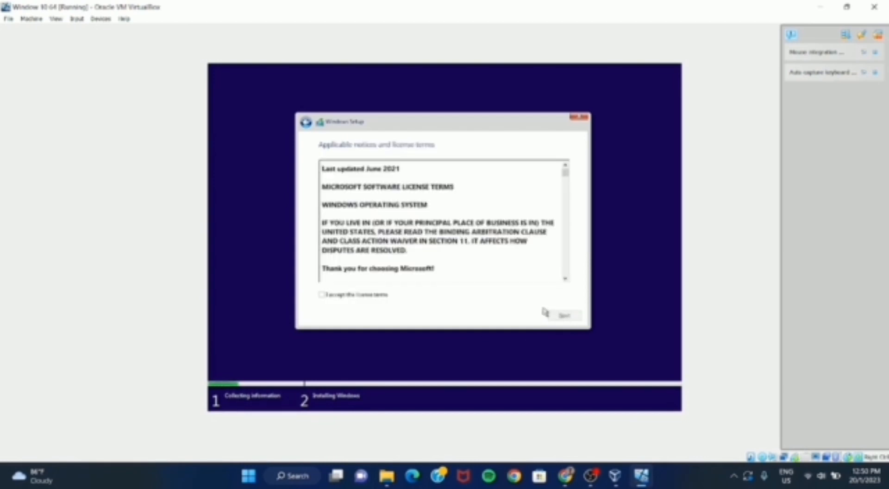
- Accept the Windows license terms and choose the custom installation type
{"action": "left_click", "coordinate": [323, 295]}
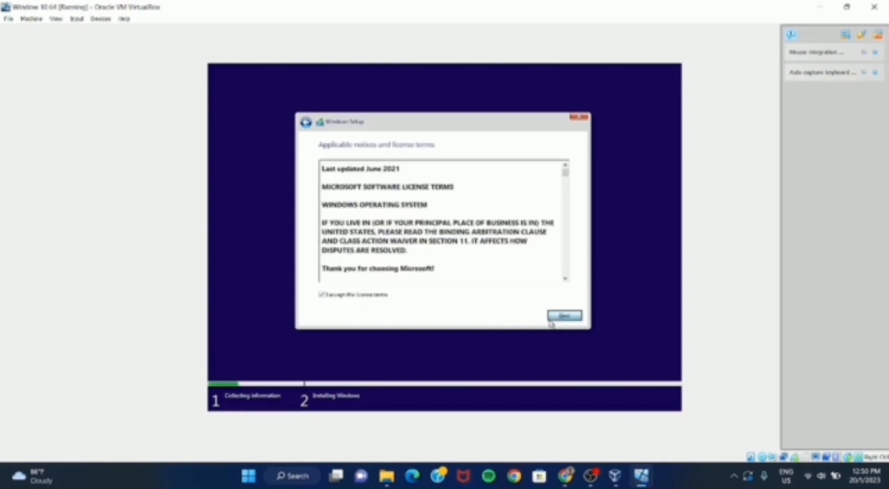
{"action": "left_click", "coordinate": [564, 316]}
{"action": "left_click", "coordinate": [430, 242]}
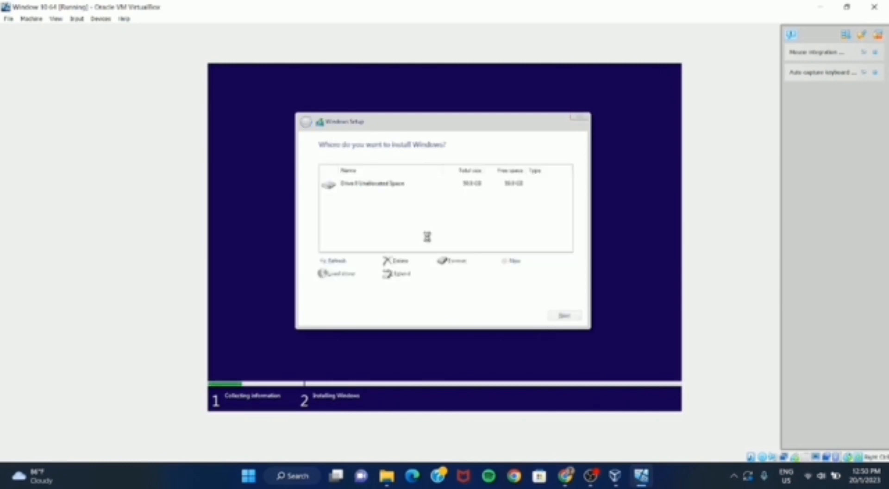
- Create a new partition of about 30.7 GB on the Drive 0 unallocated space, allowing the additional system partition
{"action": "left_click", "coordinate": [508, 266]}
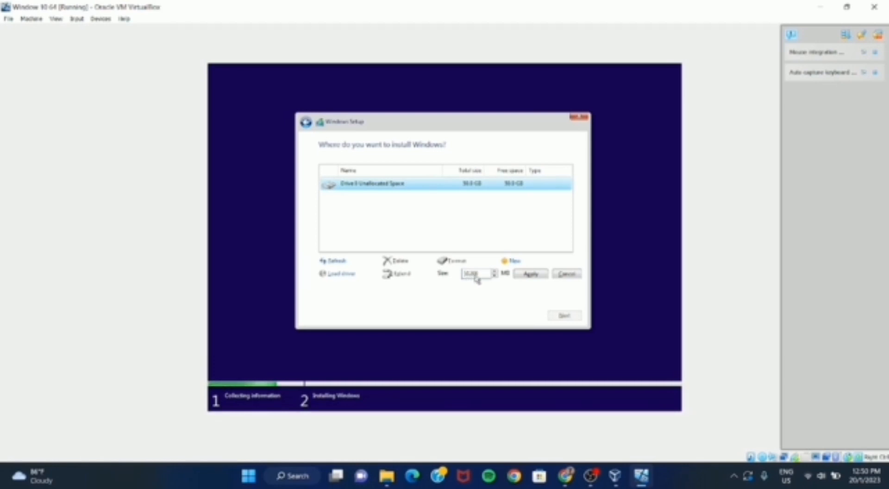
{"action": "key", "text": "BackSpace"}
{"action": "key", "text": "BackSpace"}
{"action": "key", "text": "BackSpace"}
{"action": "key", "text": "BackSpace"}
{"action": "key", "text": "BackSpace"}
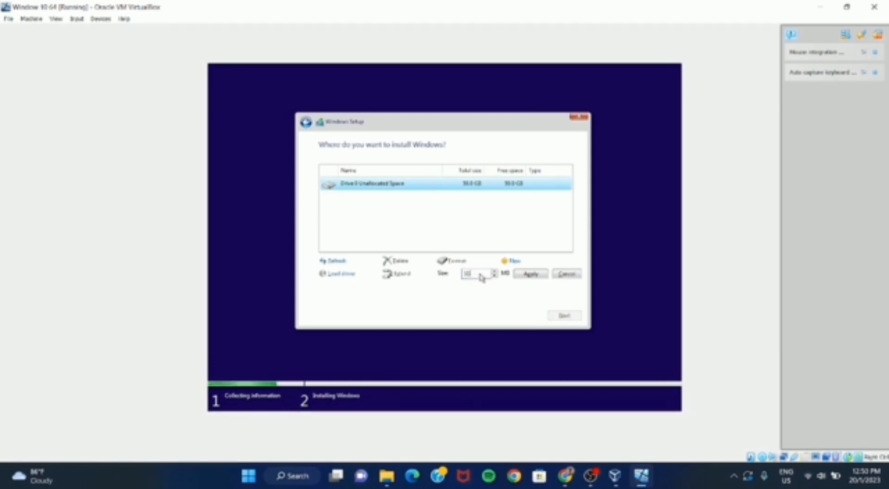
{"action": "type", "text": "20480"}
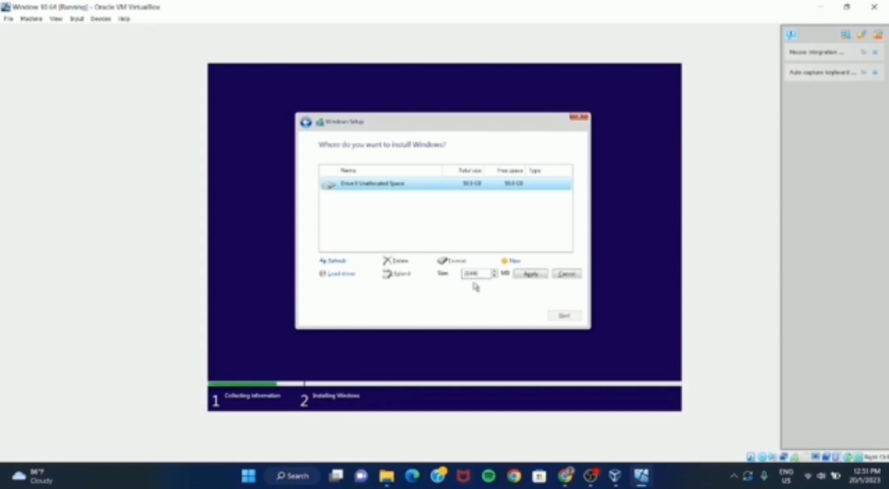
{"action": "left_click", "coordinate": [536, 277]}
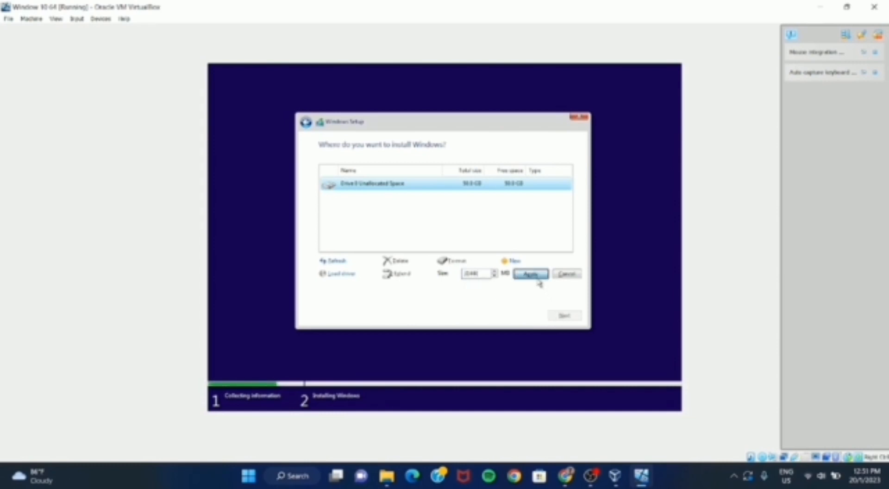
{"action": "left_click", "coordinate": [512, 274]}
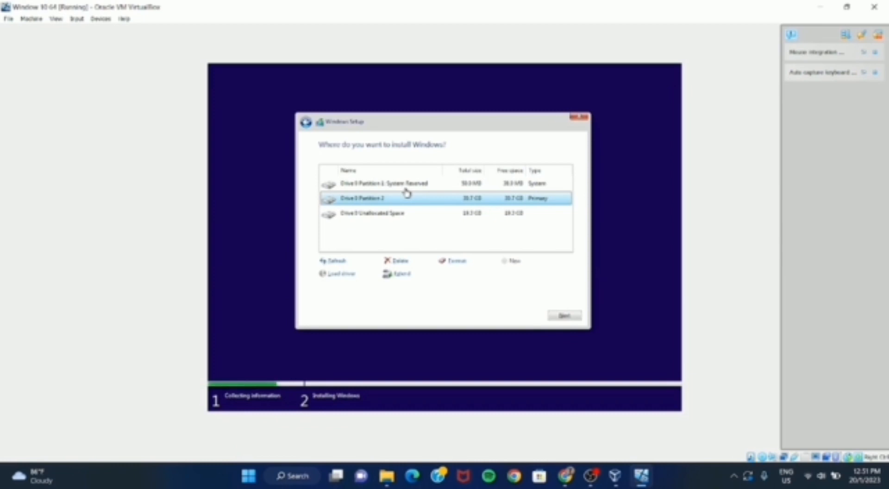
- Create another partition from all of the remaining Drive 0 unallocated space
{"action": "left_click", "coordinate": [396, 215]}
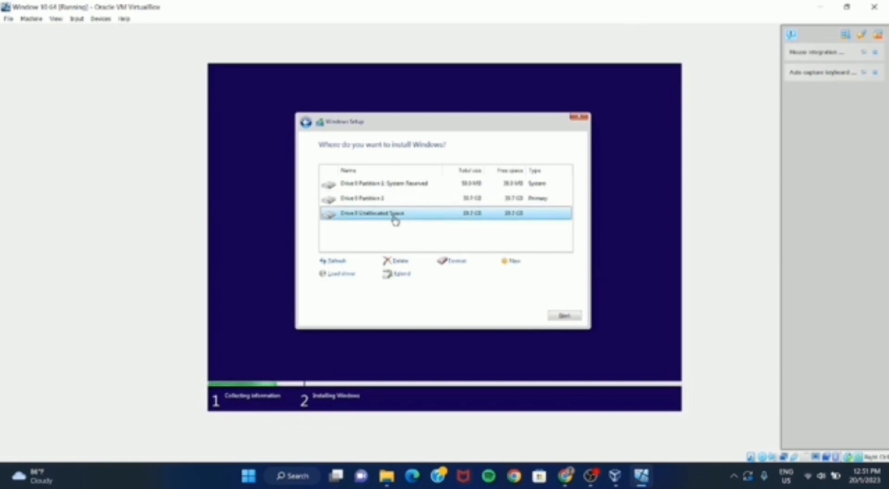
{"action": "left_click", "coordinate": [501, 260]}
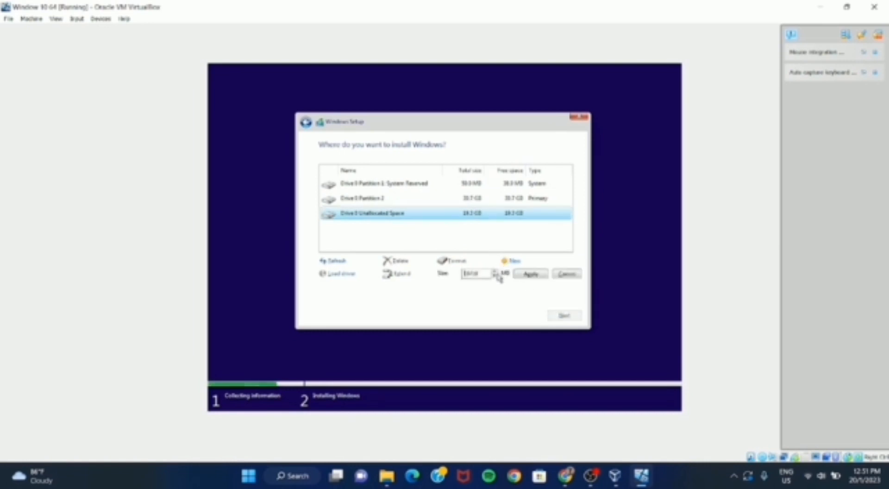
{"action": "left_click", "coordinate": [523, 276]}
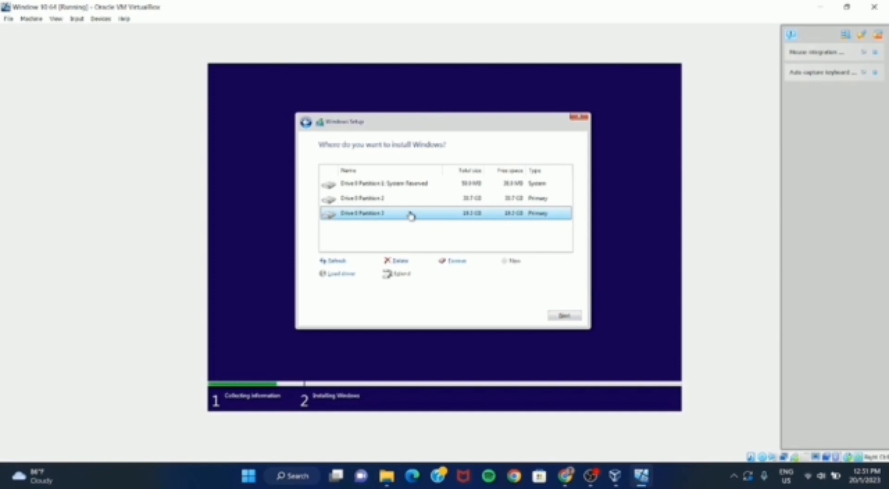
- Install Windows on the selected Drive 0 Partition 3 and switch off the microphone on the setup welcome screen
{"action": "left_click", "coordinate": [564, 316]}
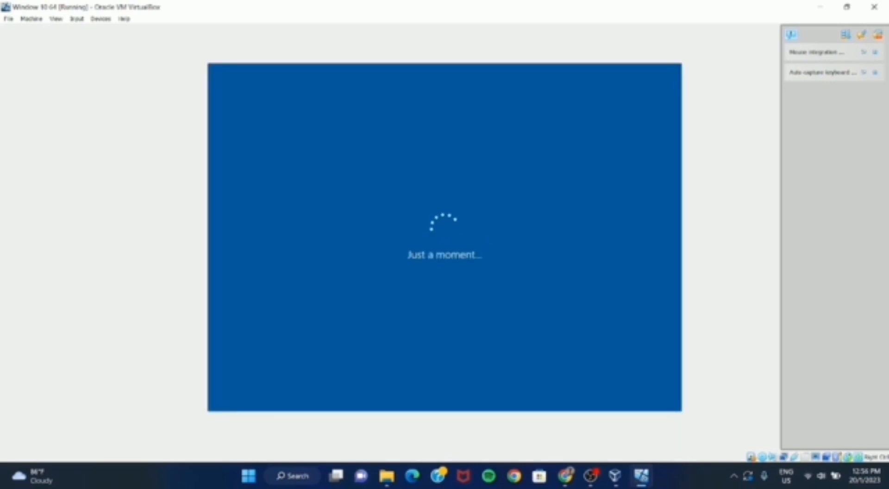
{"action": "mouse_move", "coordinate": [589, 480]}
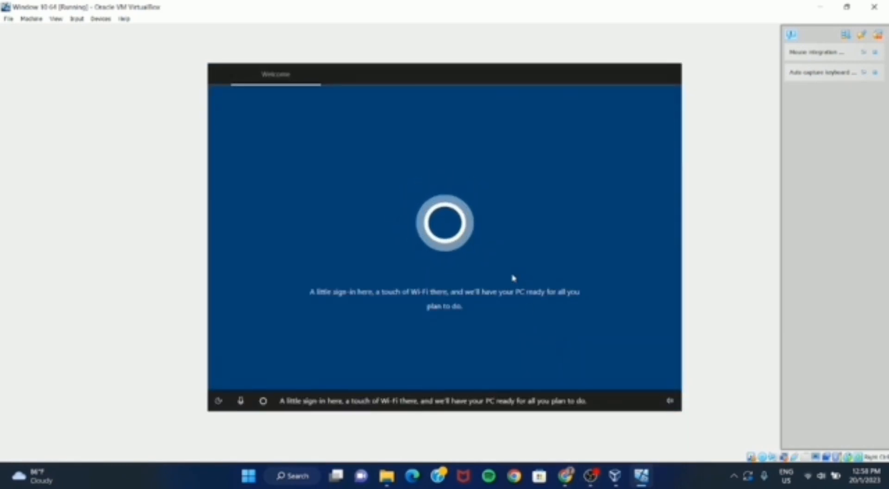
{"action": "left_click", "coordinate": [241, 401]}
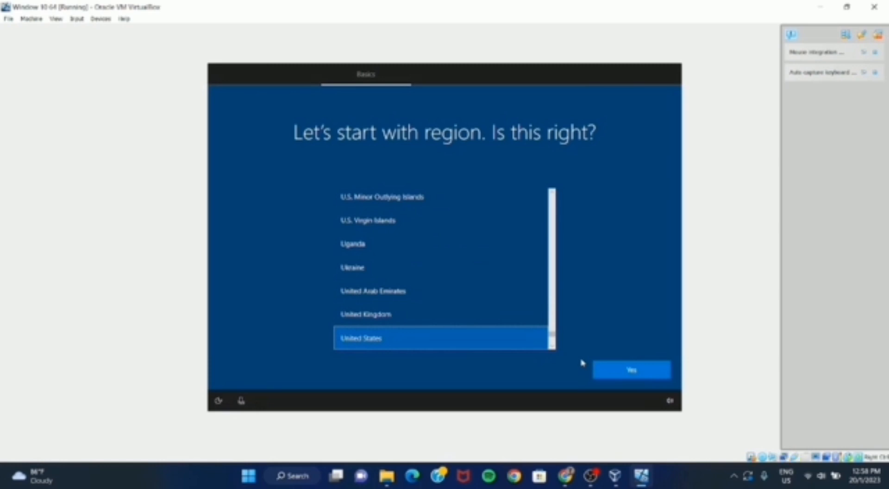
- Set the region to Malaysia and accept the US keyboard layout without adding a second one
{"action": "scroll", "coordinate": [451, 278], "scroll_direction": "down", "scroll_amount": 1}
{"action": "scroll", "coordinate": [446, 260], "scroll_direction": "up", "scroll_amount": 12}
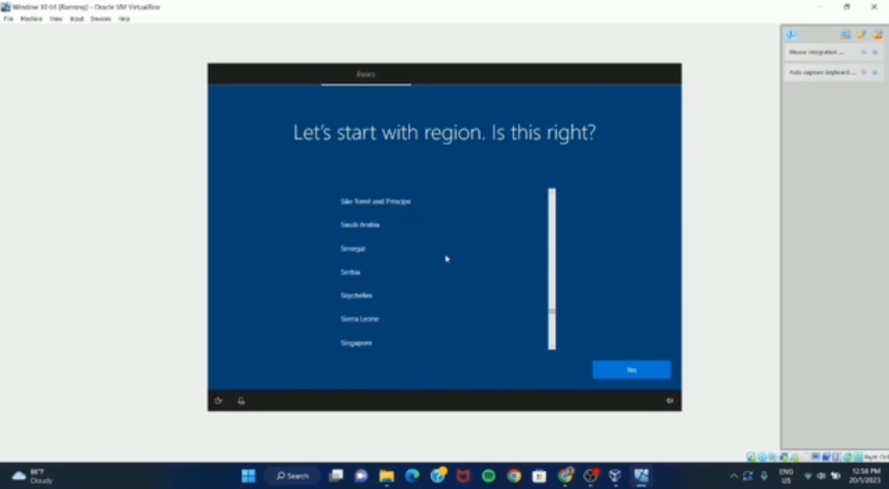
{"action": "scroll", "coordinate": [445, 258], "scroll_direction": "up", "scroll_amount": 20}
{"action": "left_click", "coordinate": [445, 257]}
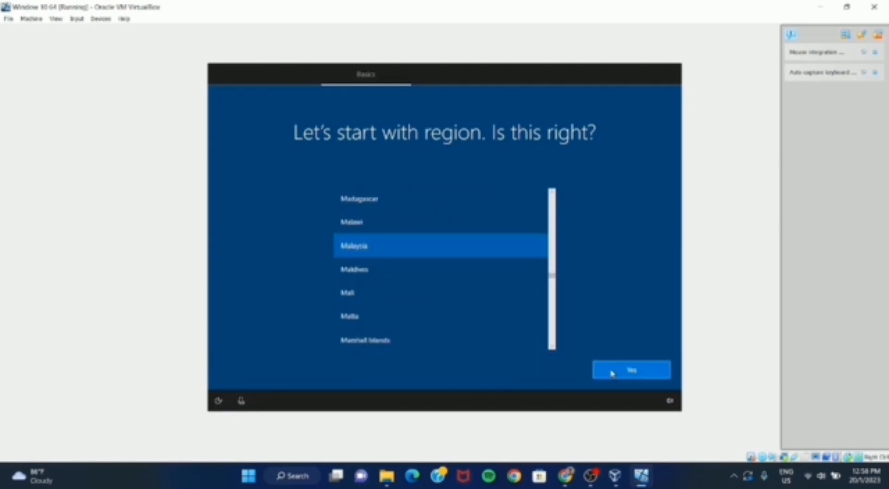
{"action": "left_click", "coordinate": [612, 374]}
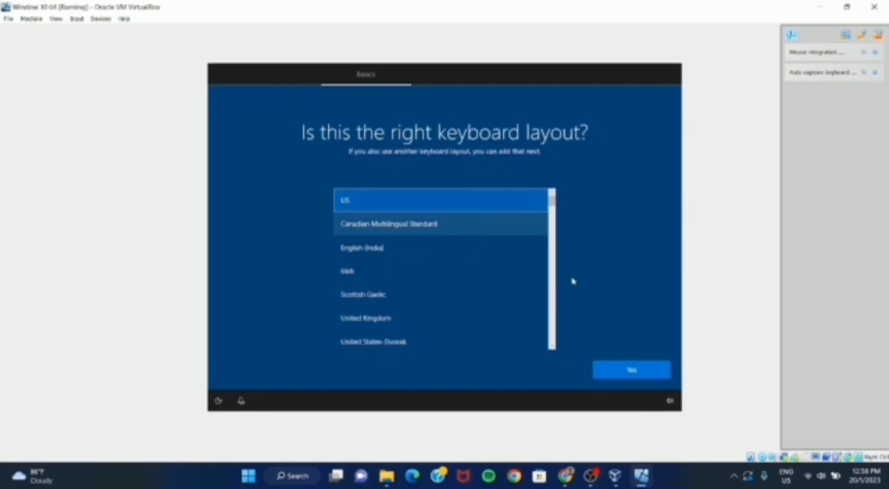
{"action": "left_click", "coordinate": [623, 370]}
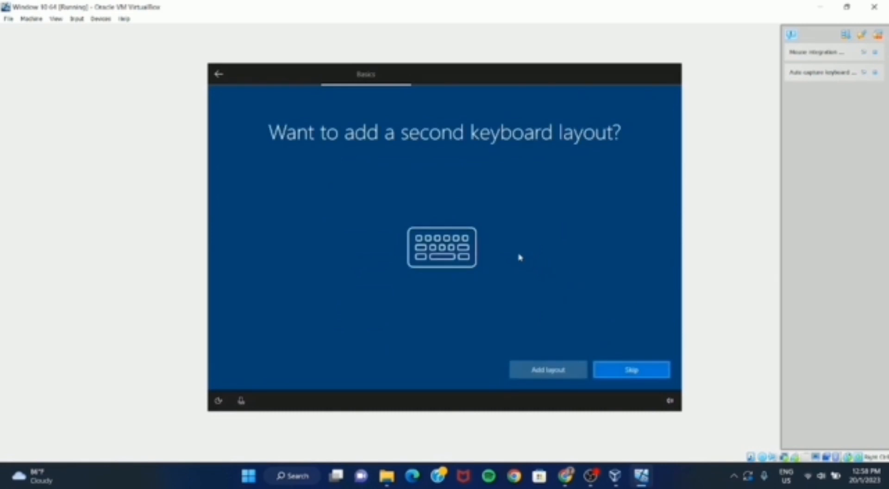
{"action": "left_click", "coordinate": [606, 377]}
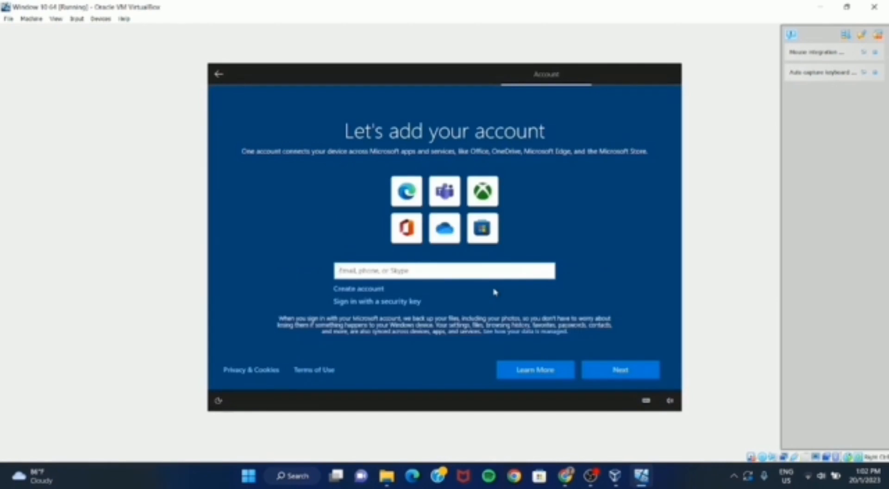
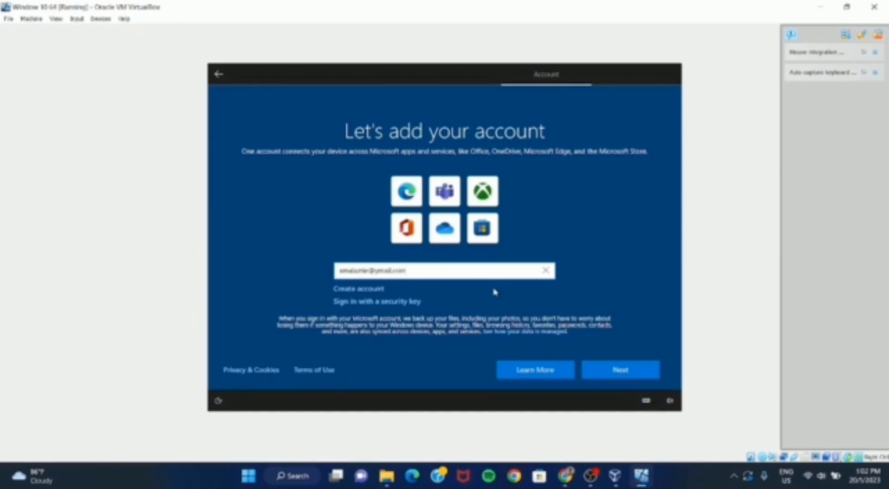
- Sign in to Windows setup with the Microsoft account's e-mail address and password
{"action": "key", "text": "Return"}
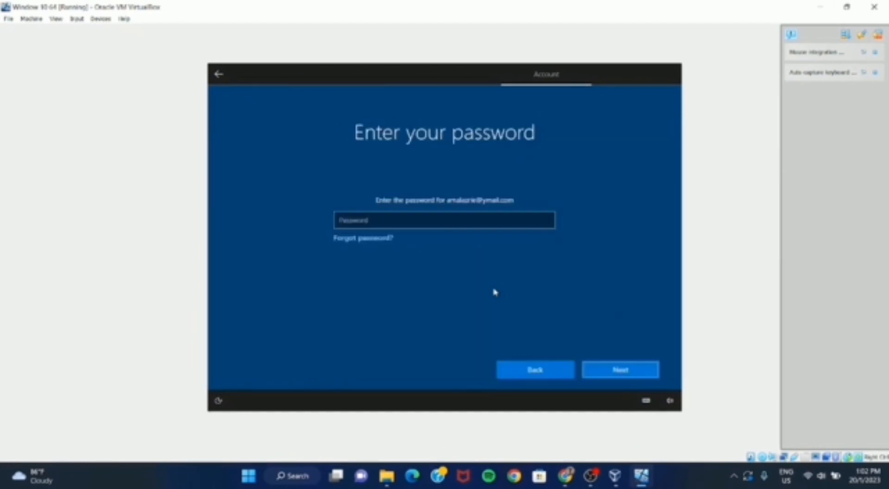
{"action": "left_click", "coordinate": [485, 221]}
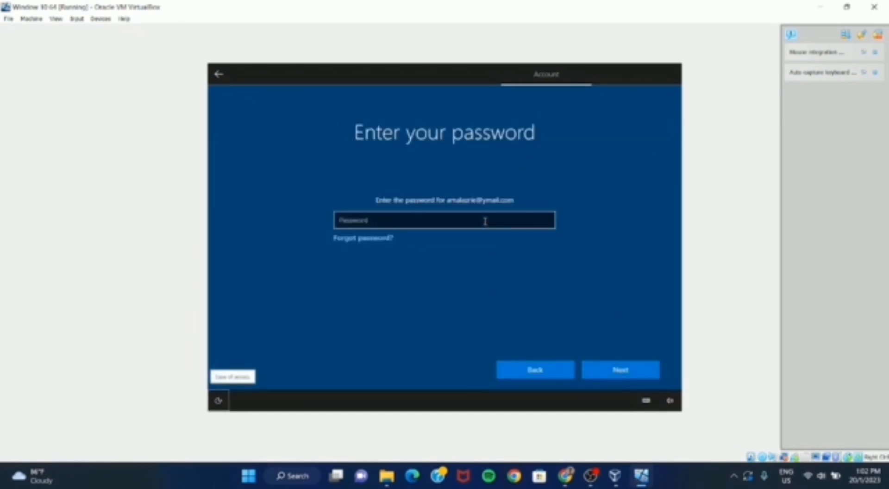
{"action": "type", "text": "•"}
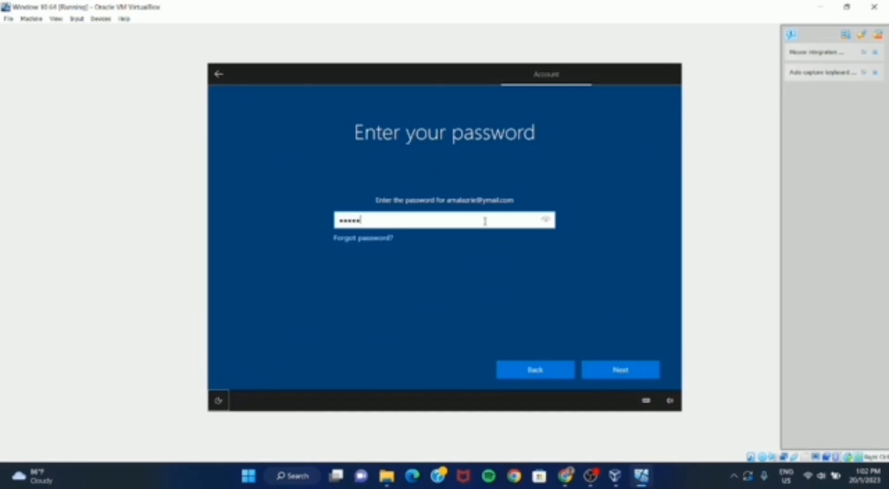
{"action": "type", "text": "••••••••"}
{"action": "key", "text": "Return"}
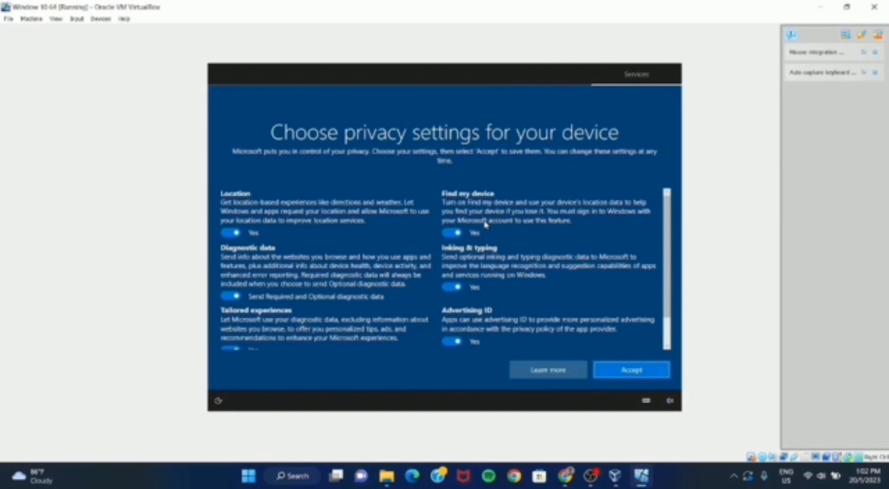
- Accept the default privacy settings, skip the experience customization and postpone linking an Android phone
{"action": "scroll", "coordinate": [500, 224], "scroll_direction": "down", "scroll_amount": 2}
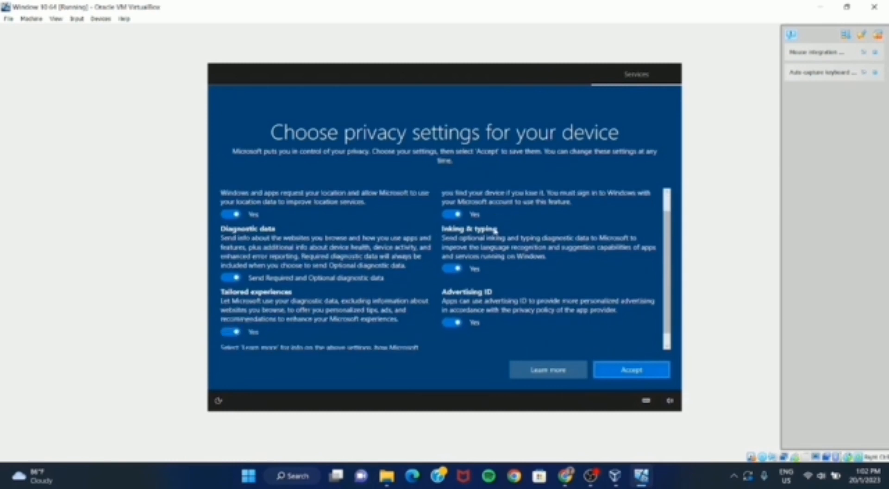
{"action": "left_click", "coordinate": [630, 370]}
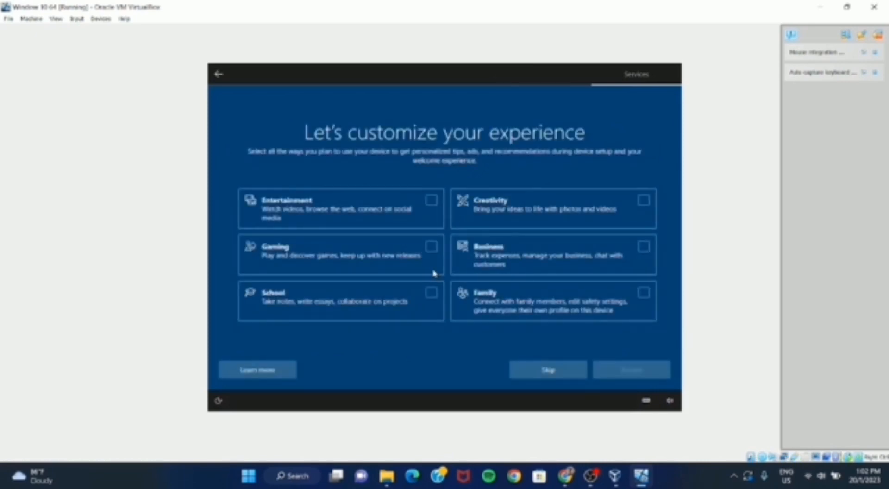
{"action": "left_click", "coordinate": [557, 373]}
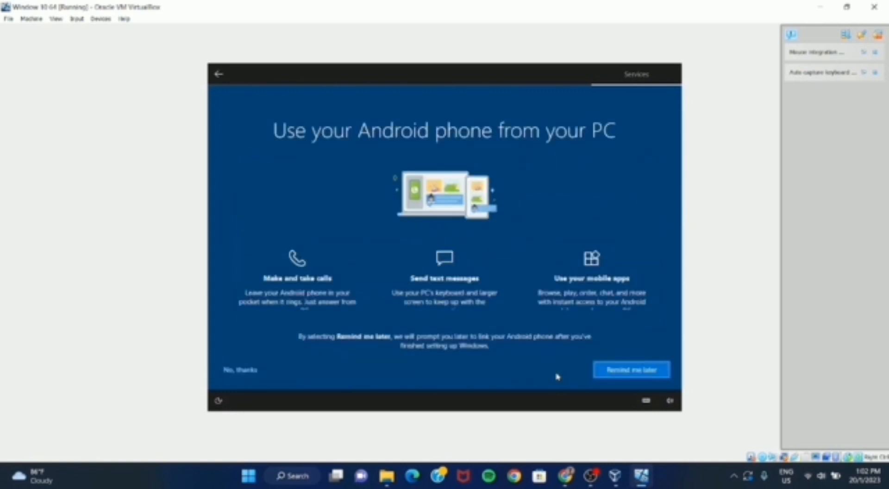
{"action": "left_click", "coordinate": [621, 377]}
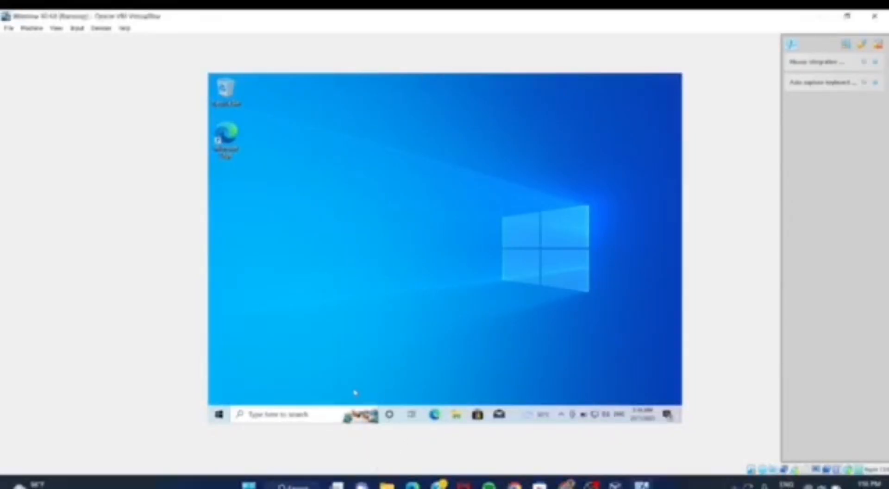
- Search for This PC in the virtual machine, open it to view the drives, and minimize its window
{"action": "left_click", "coordinate": [322, 414]}
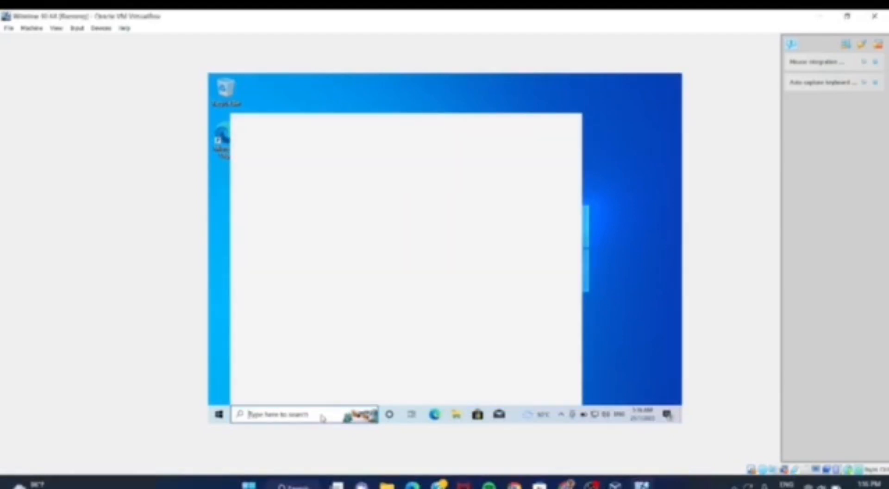
{"action": "type", "text": "th"}
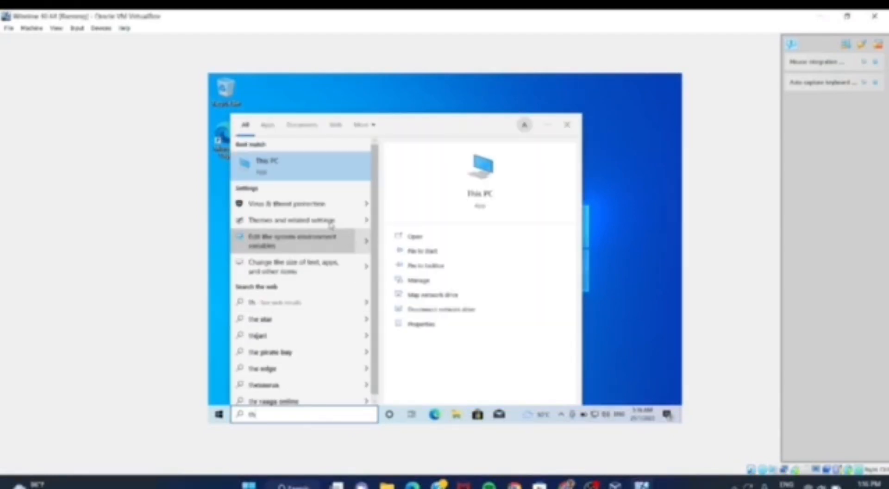
{"action": "left_click", "coordinate": [320, 162]}
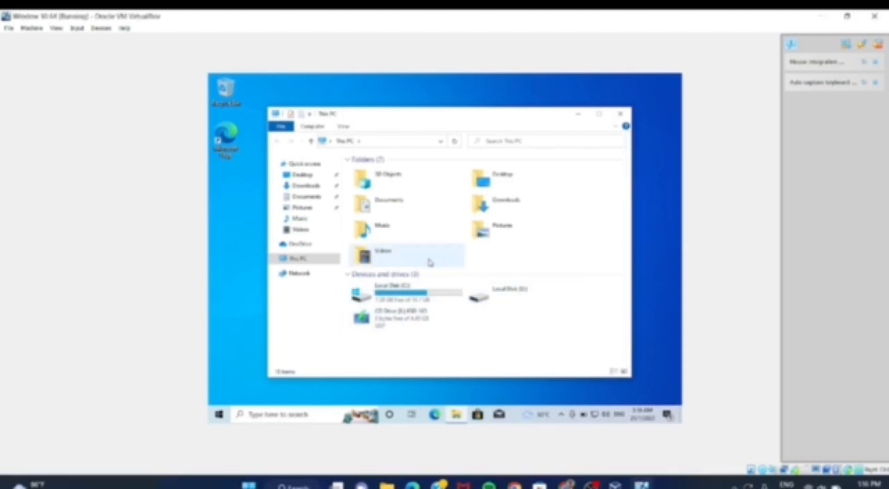
{"action": "left_click", "coordinate": [578, 114]}
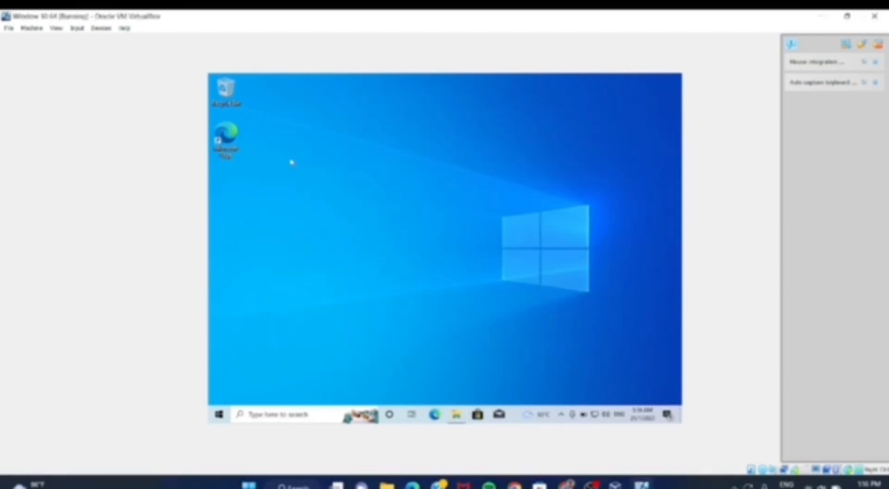
- Look into the Recycle Bin and close it, and check the virtual machine's network connection status
{"action": "double_click", "coordinate": [227, 90]}
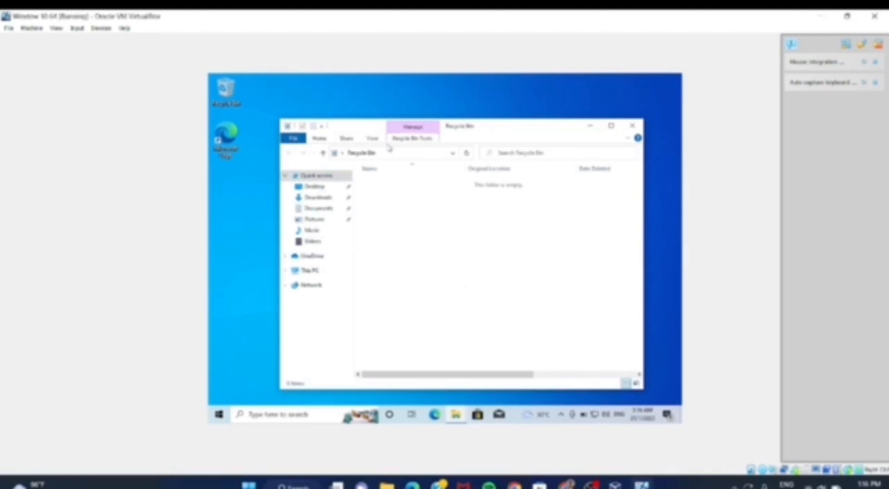
{"action": "left_click", "coordinate": [633, 125]}
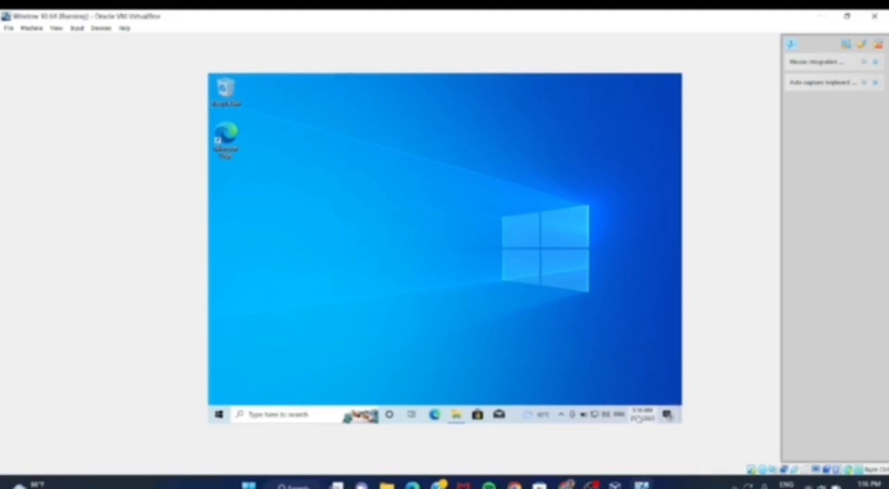
{"action": "left_click", "coordinate": [639, 419]}
{"action": "left_click", "coordinate": [596, 418]}
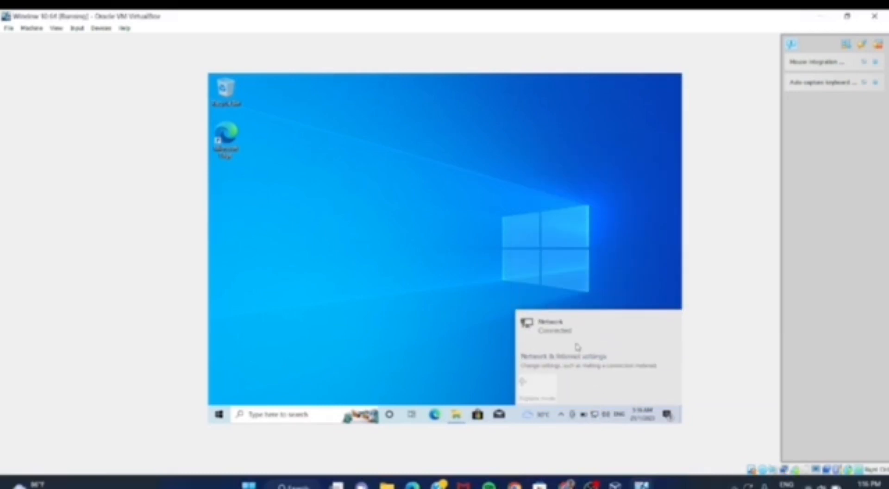
{"action": "left_click", "coordinate": [573, 284]}
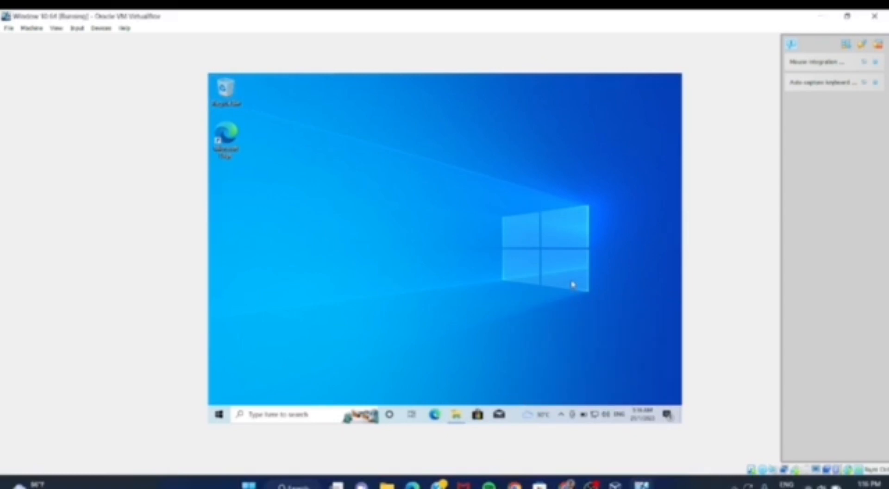
- Search for the Documents folder, open it to view its contents, and close its window
{"action": "left_click", "coordinate": [306, 417]}
{"action": "type", "text": "do"}
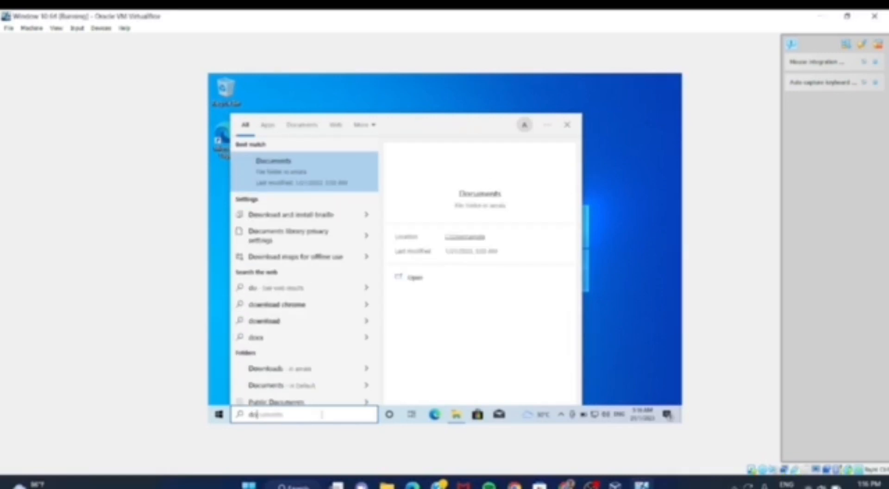
{"action": "type", "text": "c"}
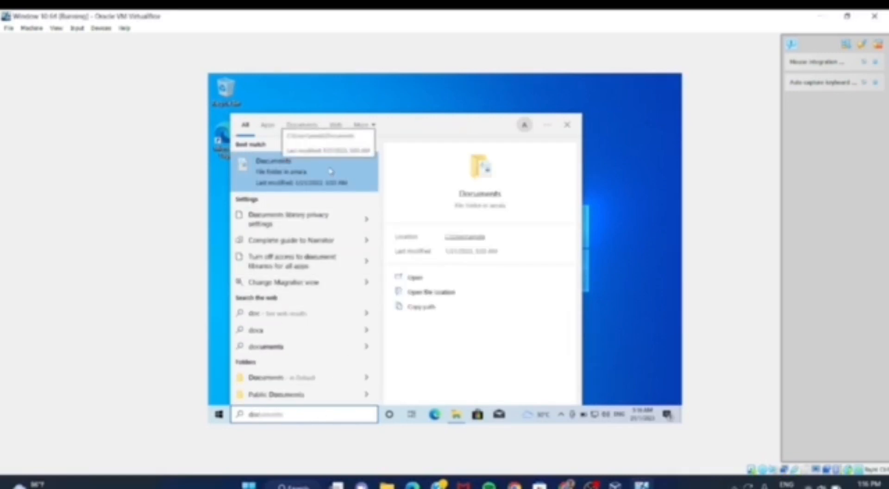
{"action": "left_click", "coordinate": [412, 278]}
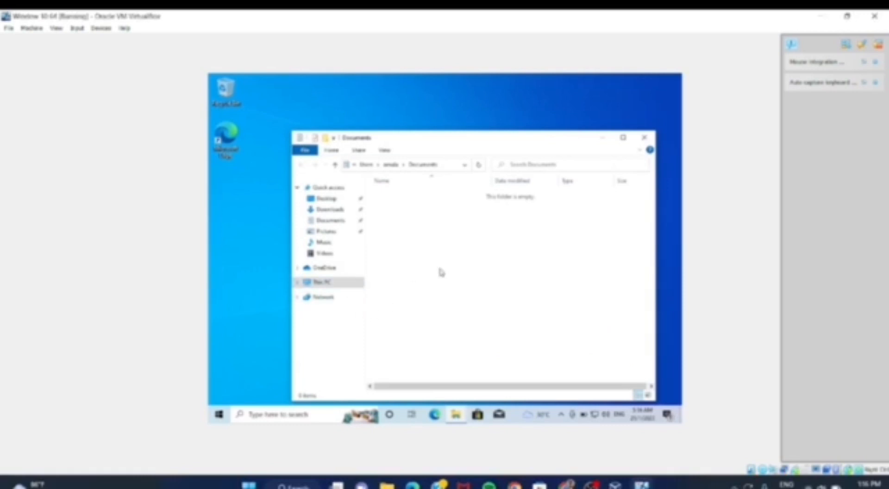
{"action": "left_click", "coordinate": [355, 221]}
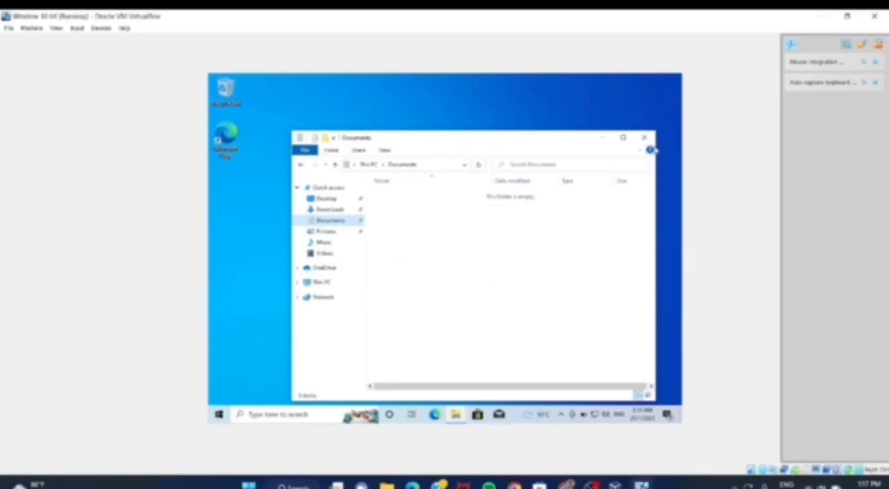
{"action": "left_click", "coordinate": [647, 138]}
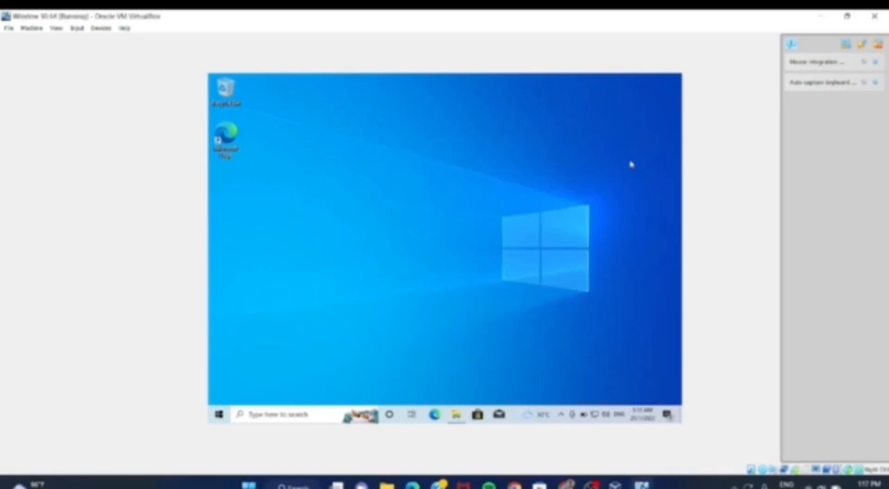
- Search for Control Panel, open it to view the settings categories, and return to the desktop
{"action": "left_click", "coordinate": [323, 415]}
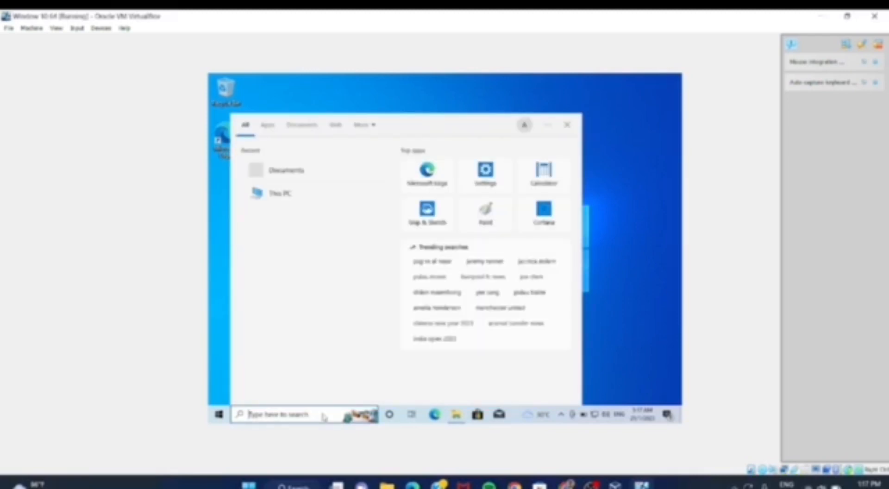
{"action": "type", "text": "contr"}
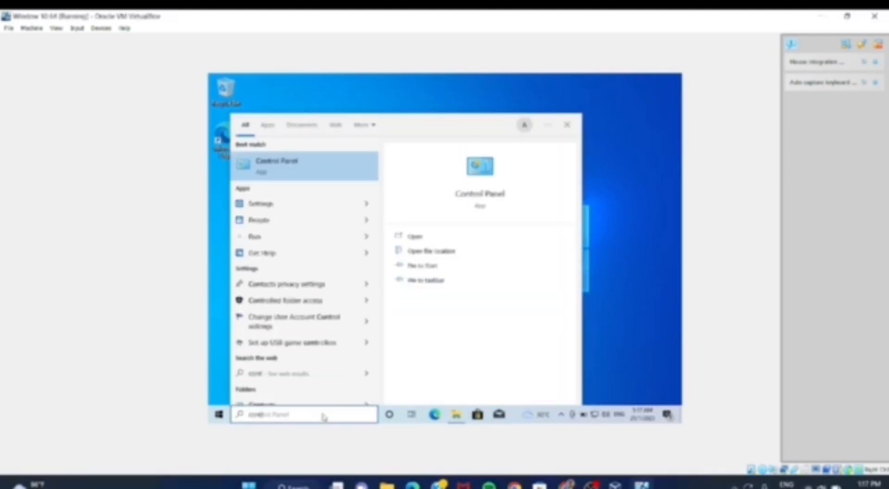
{"action": "left_click", "coordinate": [291, 162]}
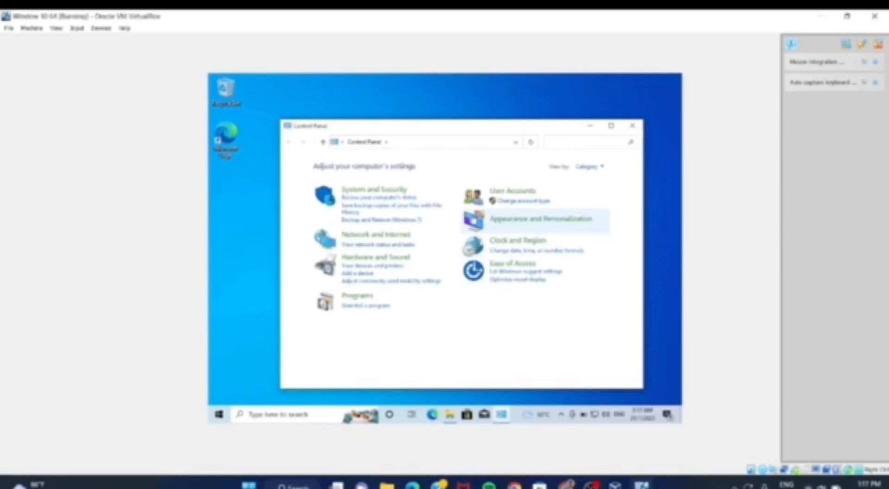
{"action": "left_click", "coordinate": [632, 126]}
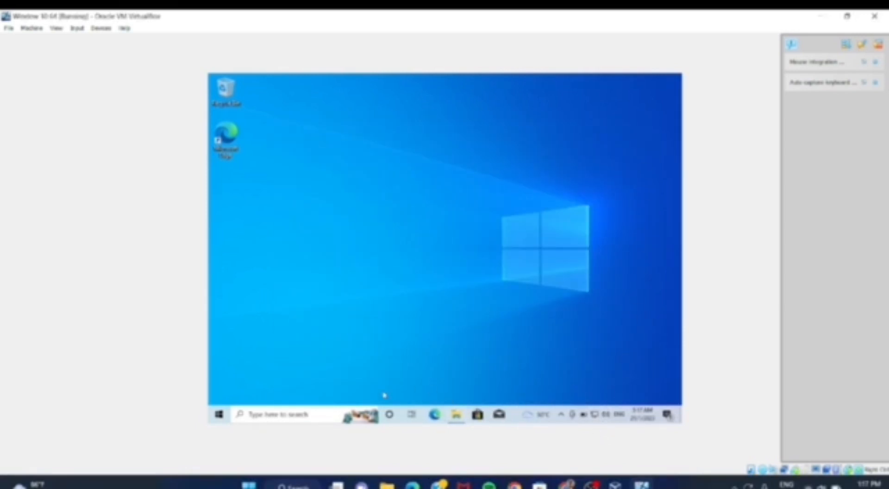
{"action": "left_click", "coordinate": [324, 413]}
{"action": "left_click", "coordinate": [609, 296]}
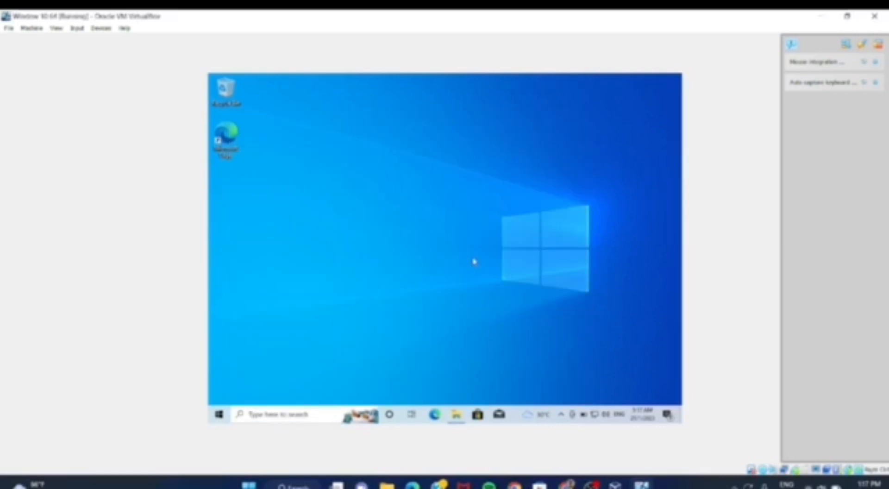
- Open Microsoft Edge in the virtual machine, search for "uitm logo" and view a Universiti Teknologi MARA logo image from the results
{"action": "double_click", "coordinate": [233, 146]}
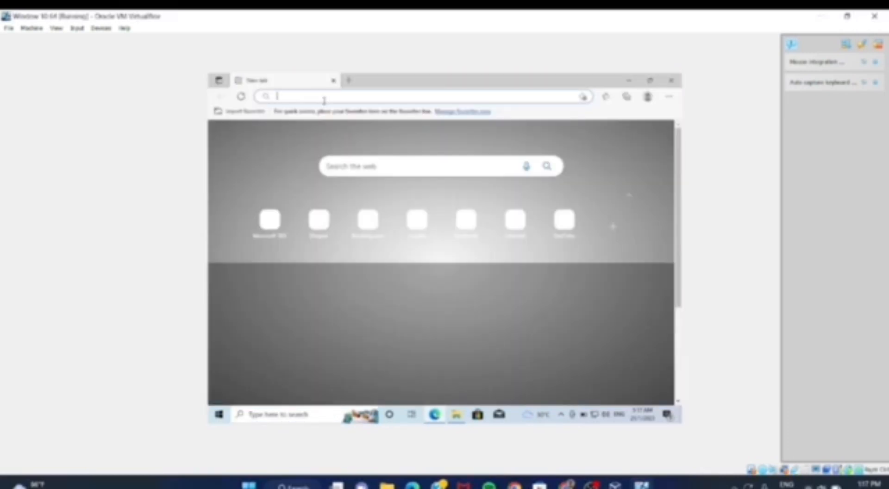
{"action": "type", "text": "u"}
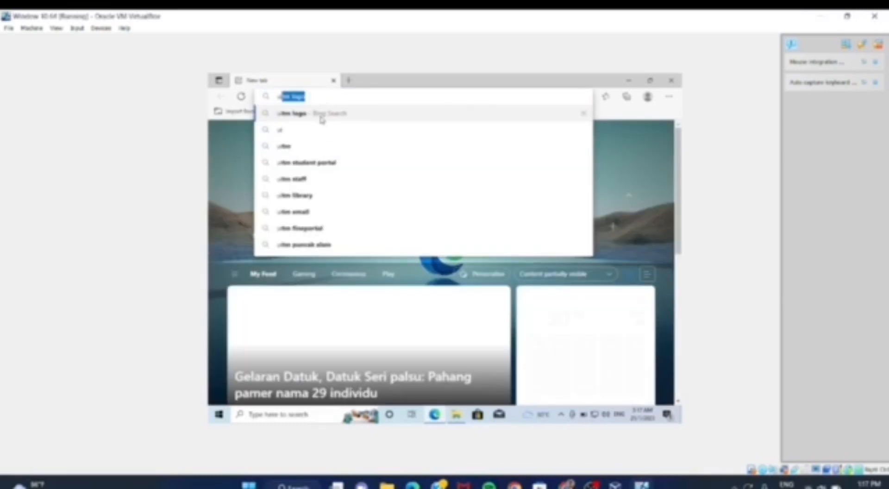
{"action": "key", "text": "Return"}
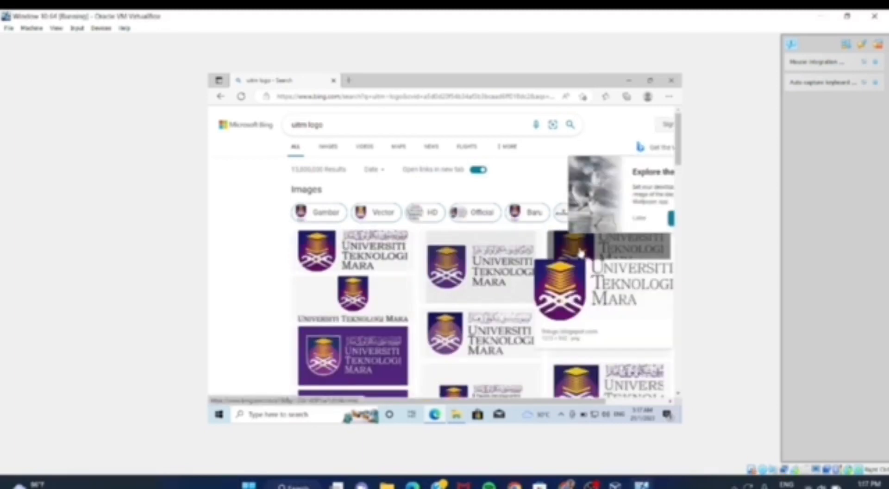
{"action": "left_click", "coordinate": [577, 243]}
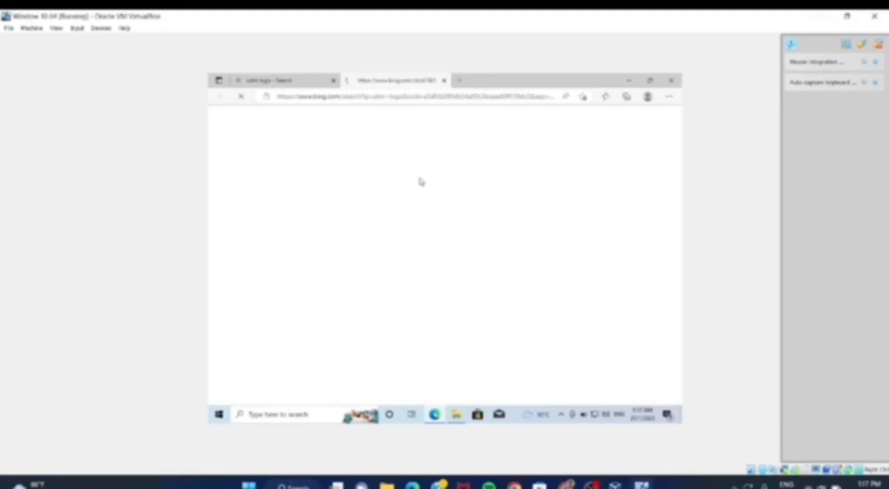
{"action": "left_click", "coordinate": [325, 234]}
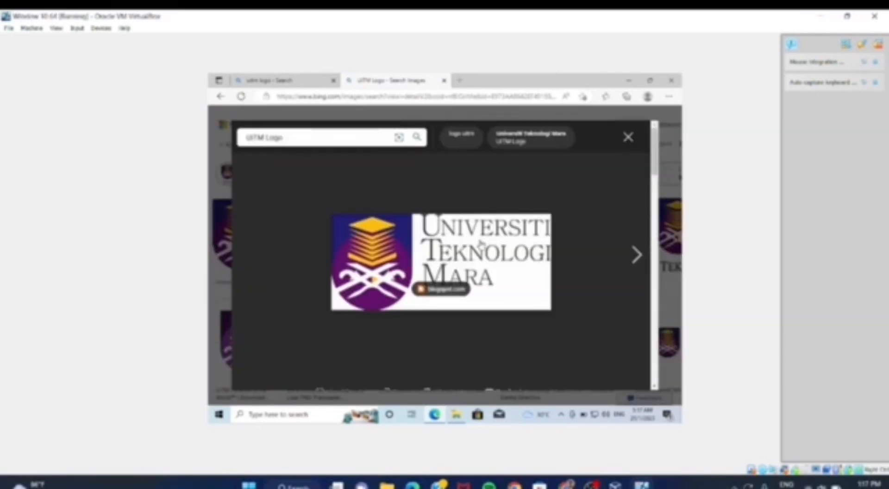
- Save the logo image as "uitm logo" in JPEG format to the Downloads folder, and close the browser
{"action": "right_click", "coordinate": [480, 242]}
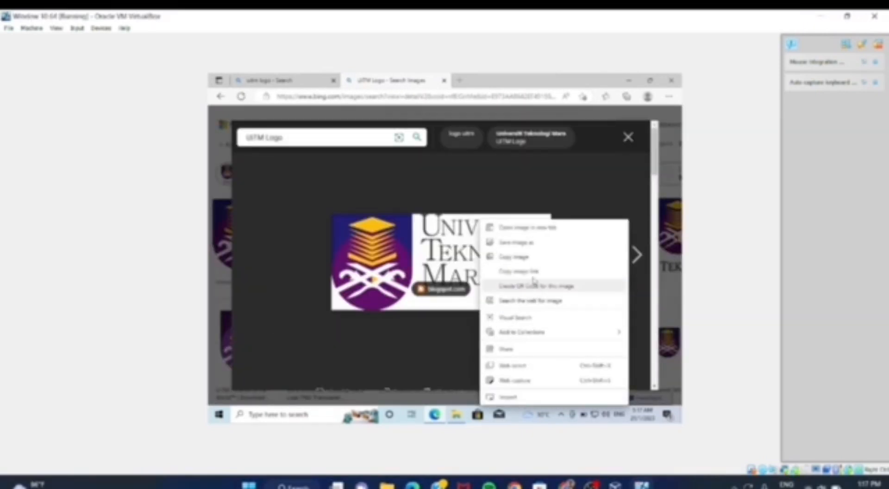
{"action": "left_click", "coordinate": [521, 243]}
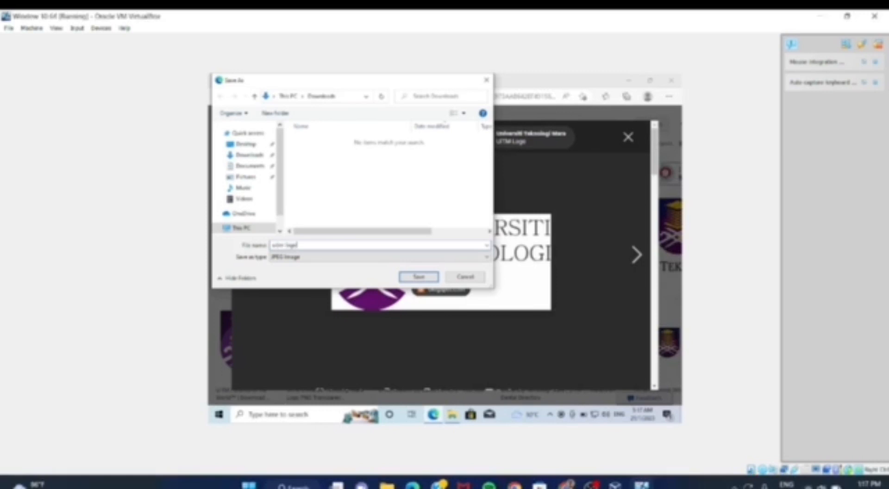
{"action": "left_click", "coordinate": [249, 154]}
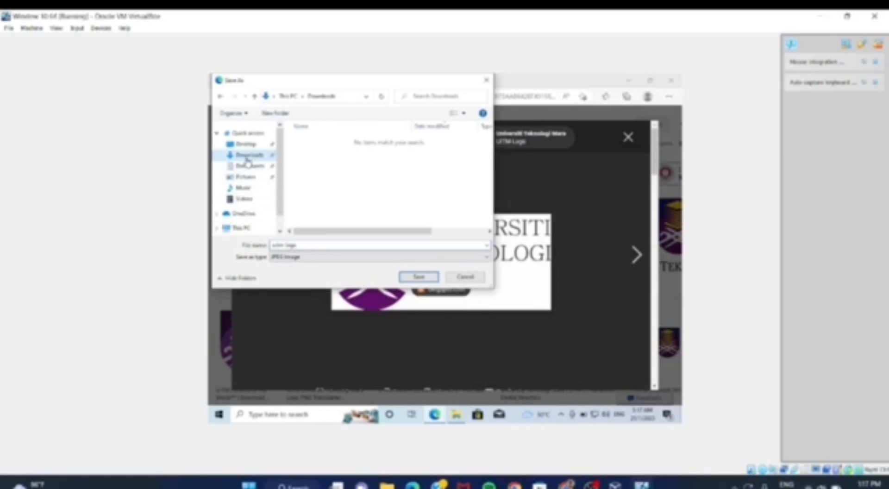
{"action": "left_click", "coordinate": [418, 277]}
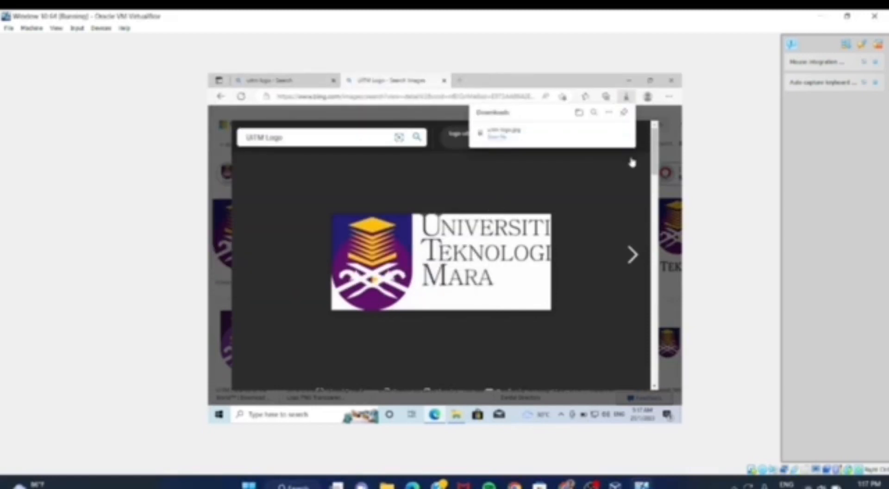
{"action": "left_click", "coordinate": [671, 80]}
{"action": "left_click", "coordinate": [671, 81]}
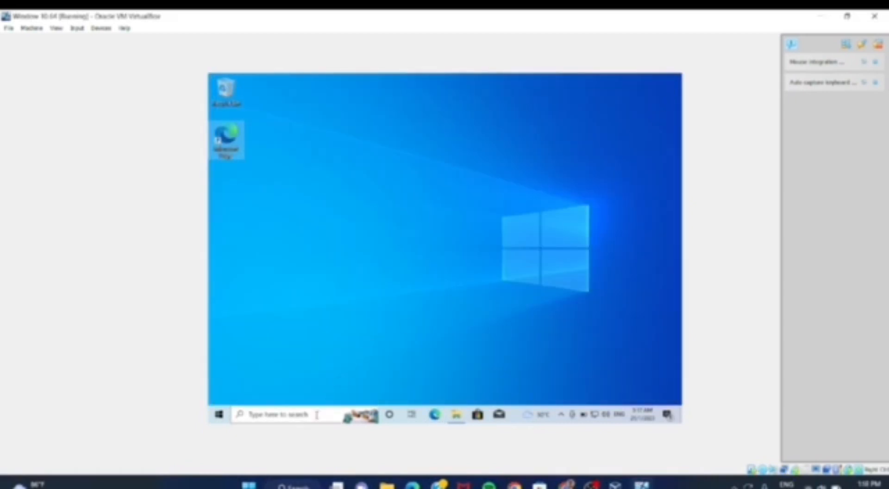
- Set the uitm logo image from the Downloads folder as the desktop background, and close the folder window
{"action": "left_click", "coordinate": [456, 414]}
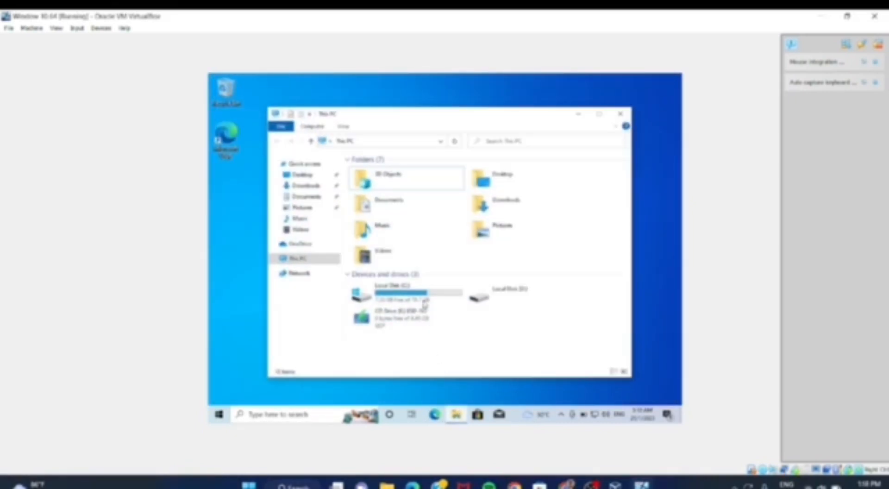
{"action": "left_click", "coordinate": [307, 185]}
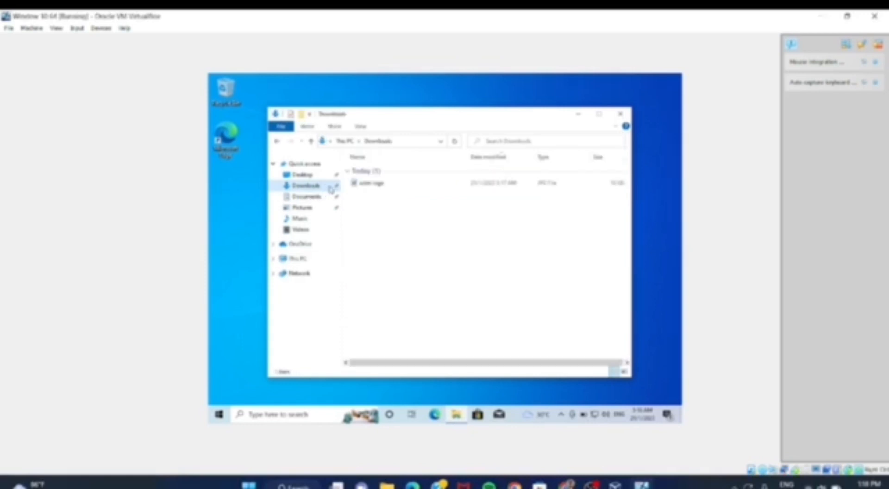
{"action": "left_click", "coordinate": [371, 185]}
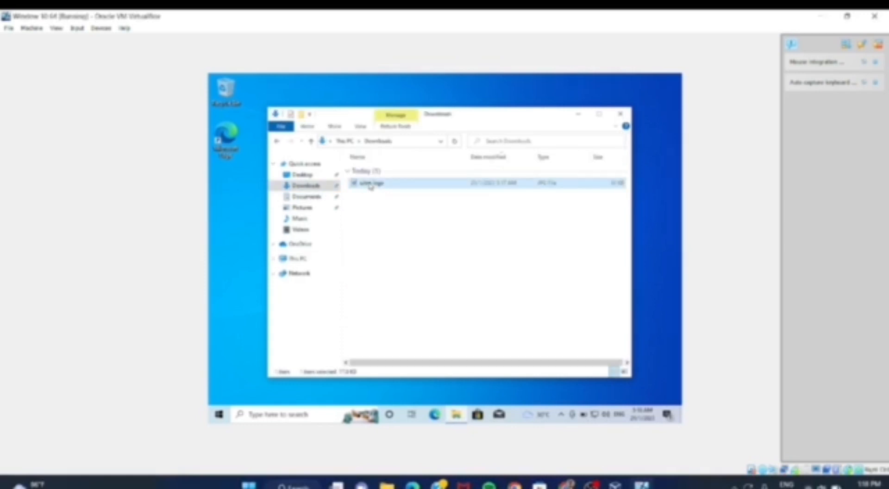
{"action": "right_click", "coordinate": [371, 185]}
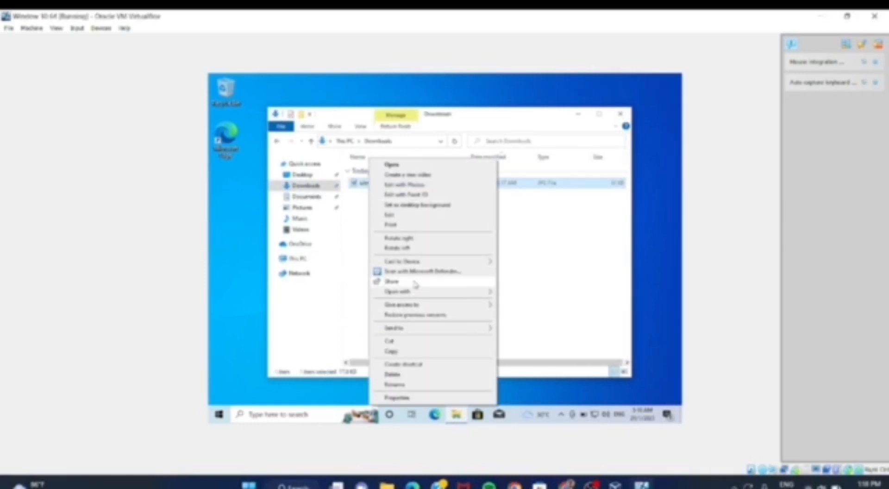
{"action": "mouse_move", "coordinate": [425, 263]}
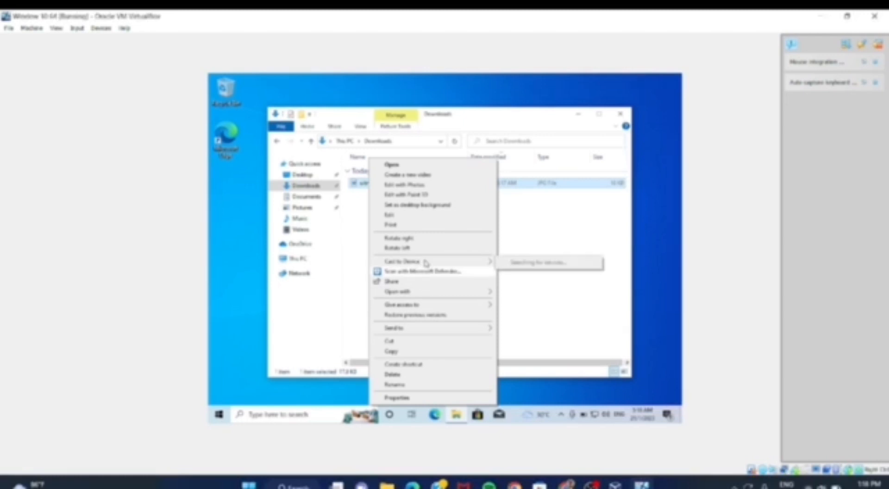
{"action": "left_click", "coordinate": [405, 207]}
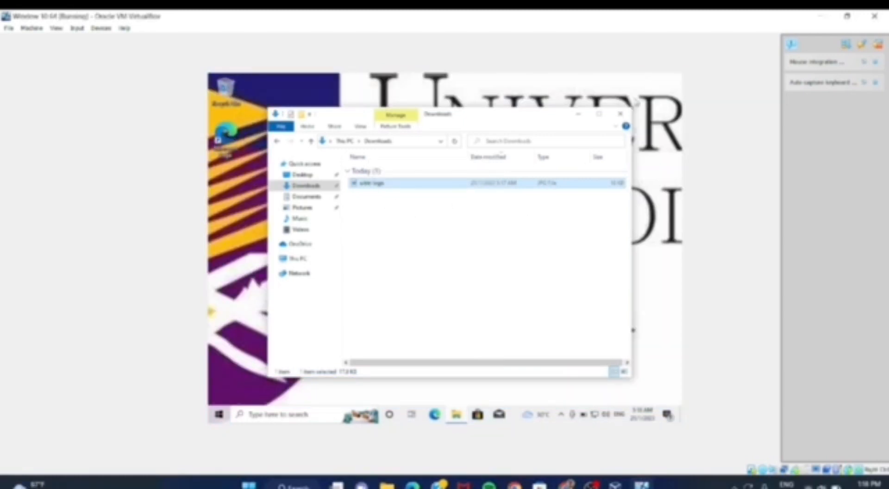
{"action": "left_click", "coordinate": [620, 114]}
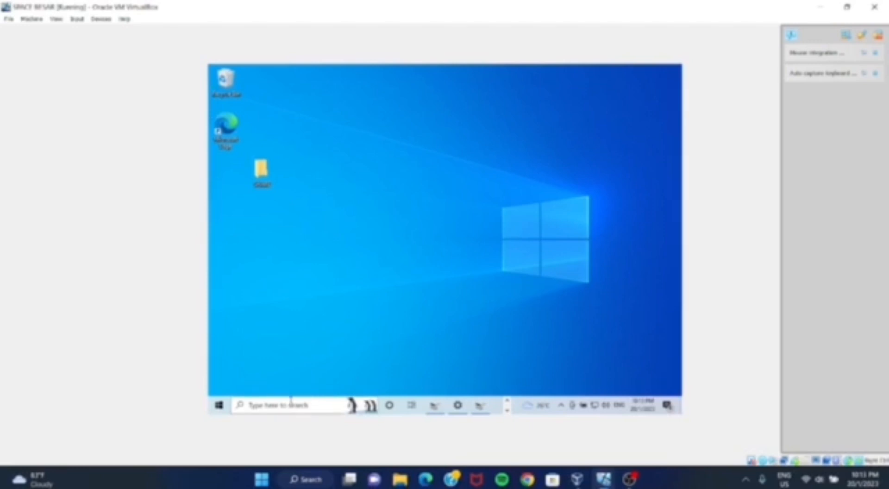
- Open Computer Management for This PC in the SPACE BESAR virtual machine and show Disk Management
{"action": "left_click", "coordinate": [281, 403]}
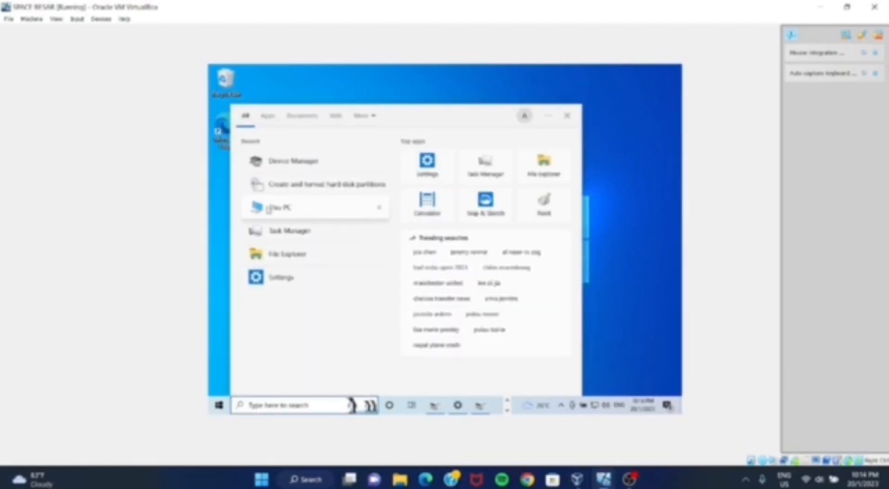
{"action": "right_click", "coordinate": [294, 207]}
{"action": "left_click", "coordinate": [329, 246]}
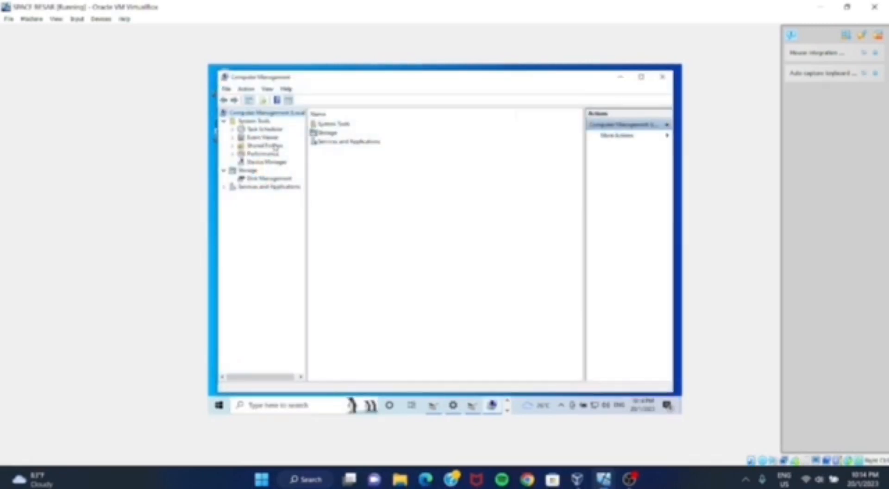
{"action": "left_click", "coordinate": [268, 179]}
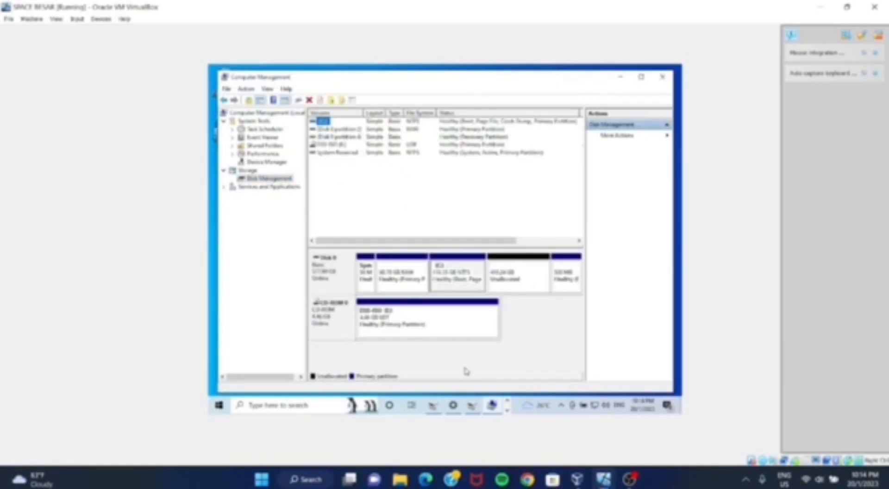
- Shrink the RAW primary partition on Disk 0 by 20000 MB, accepting that its data is erased
{"action": "right_click", "coordinate": [404, 276]}
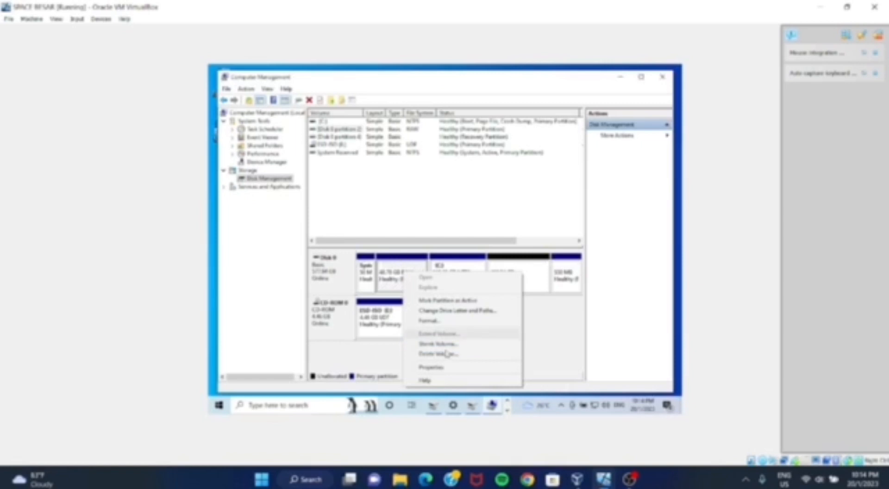
{"action": "left_click", "coordinate": [439, 344]}
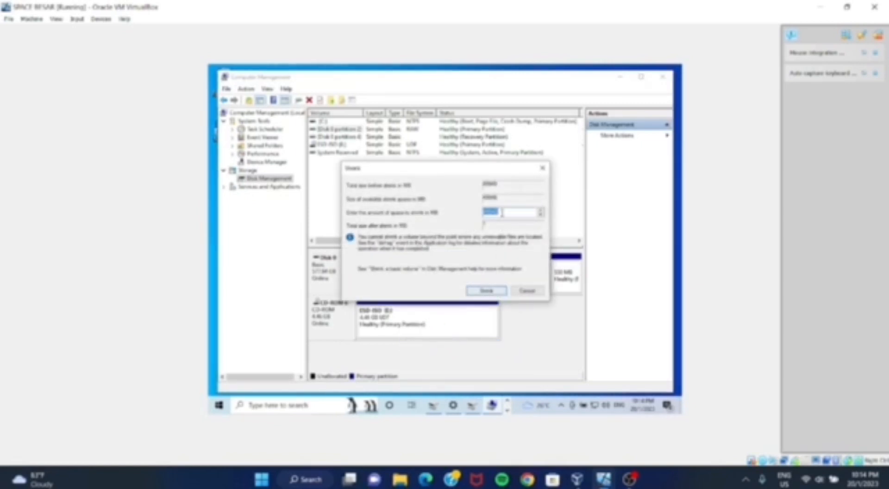
{"action": "key", "text": "BackSpace"}
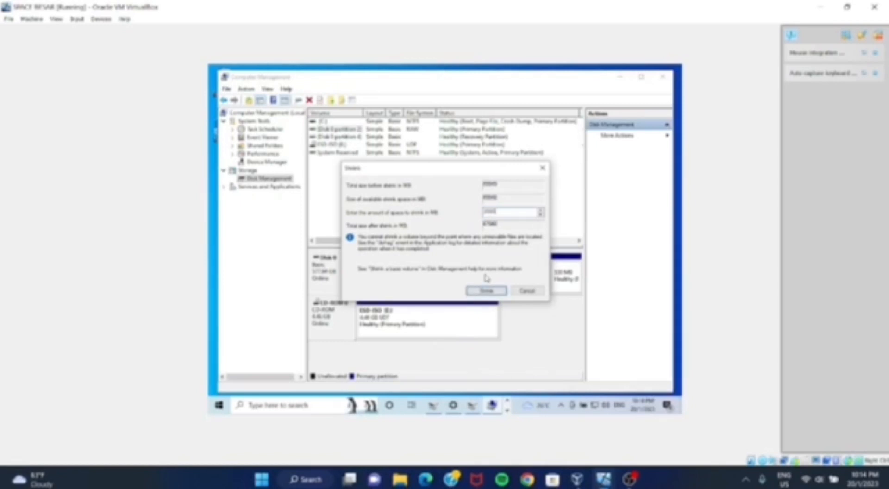
{"action": "left_click", "coordinate": [482, 292]}
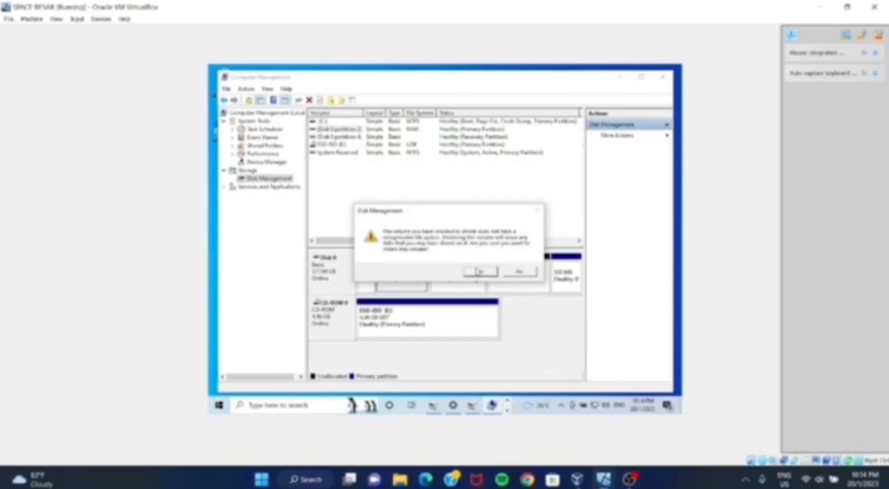
{"action": "left_click", "coordinate": [479, 272]}
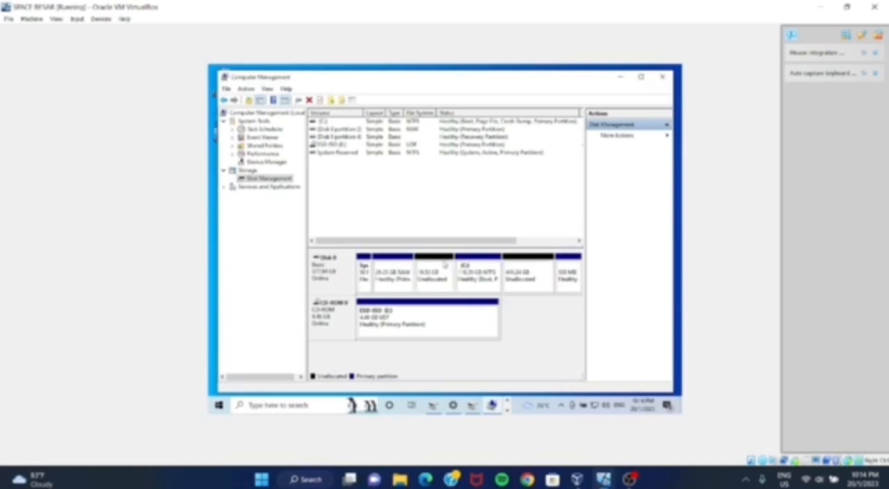
- Assign drive letter D to the RAW partition on Disk 0, and close Computer Management
{"action": "right_click", "coordinate": [395, 274]}
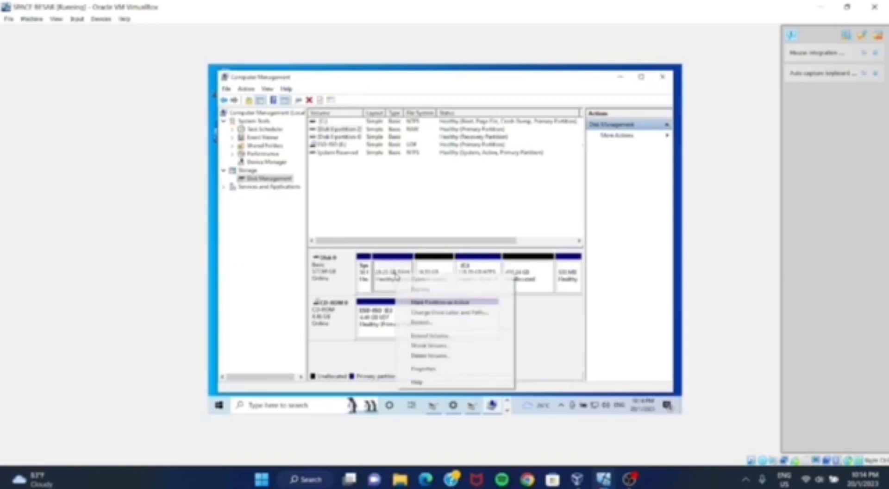
{"action": "left_click", "coordinate": [436, 311]}
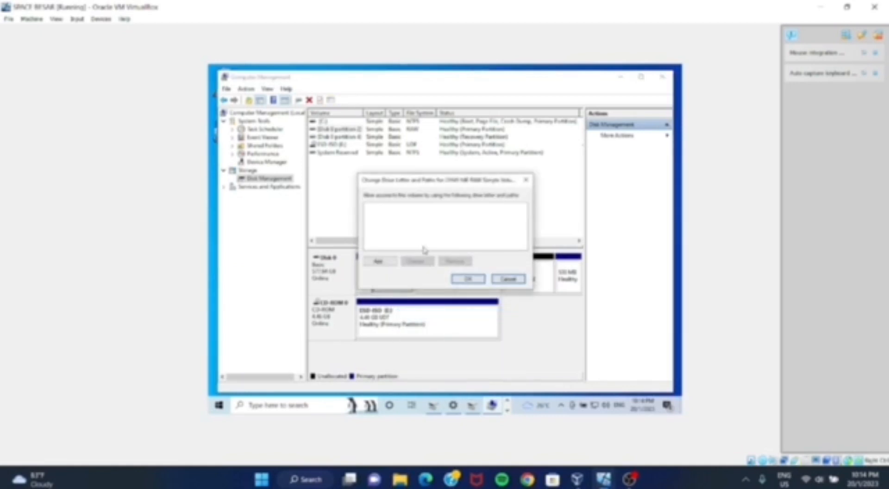
{"action": "left_click", "coordinate": [389, 262]}
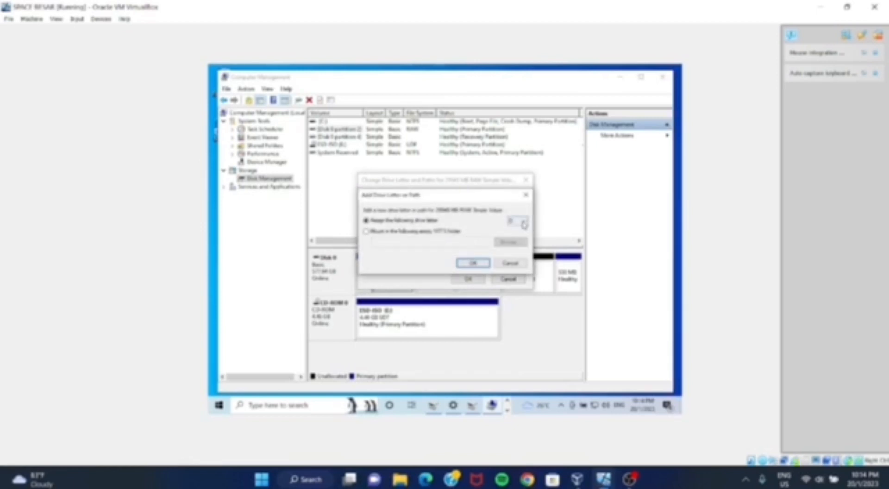
{"action": "left_click", "coordinate": [473, 263]}
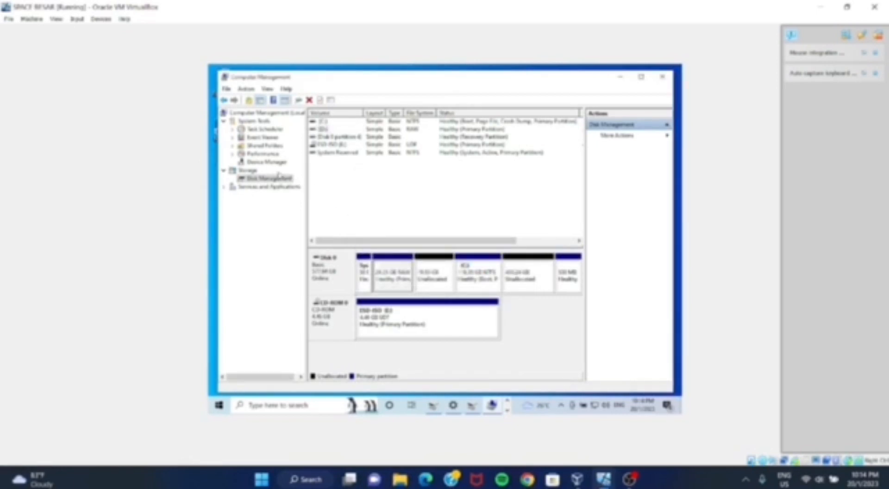
{"action": "left_click", "coordinate": [663, 80]}
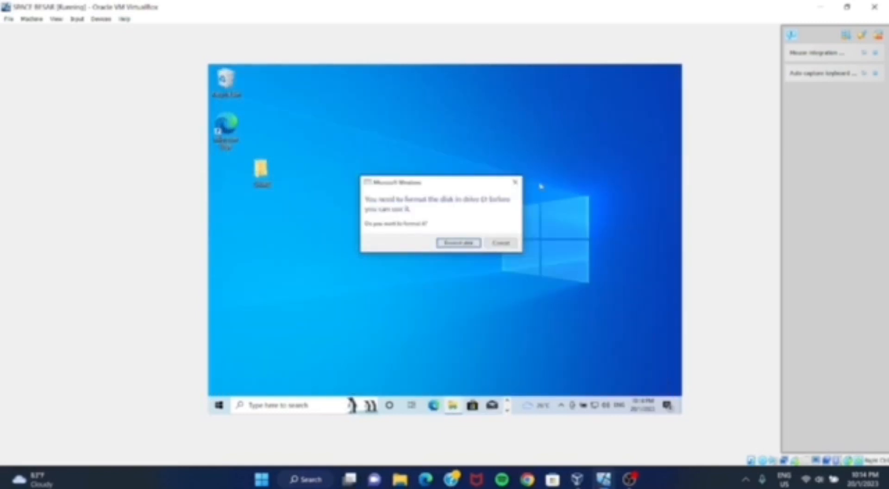
- Quick-format drive D with the default NTFS file system and 4096-byte allocation unit size, and close the format dialog
{"action": "left_click", "coordinate": [457, 245]}
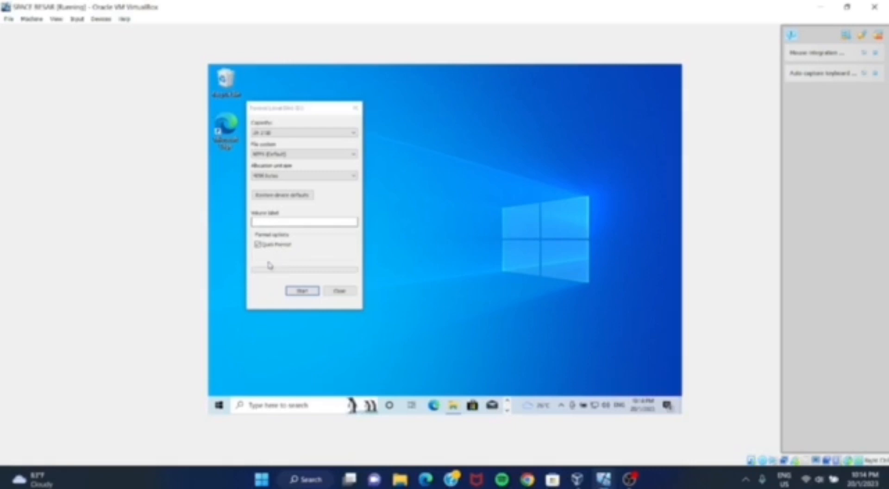
{"action": "left_click", "coordinate": [302, 290]}
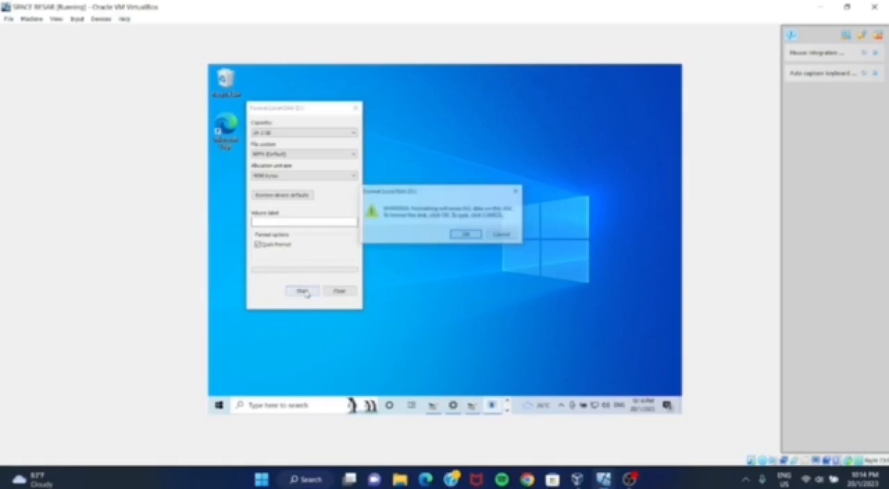
{"action": "left_click", "coordinate": [467, 235]}
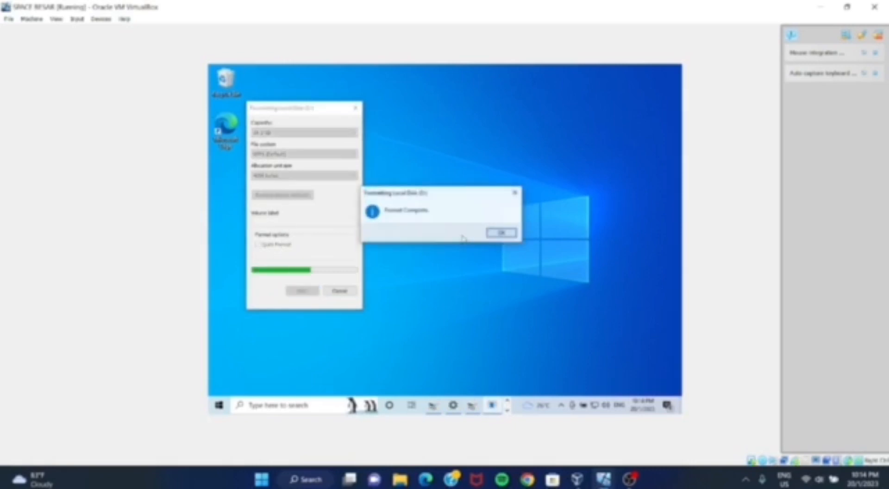
{"action": "left_click", "coordinate": [491, 234]}
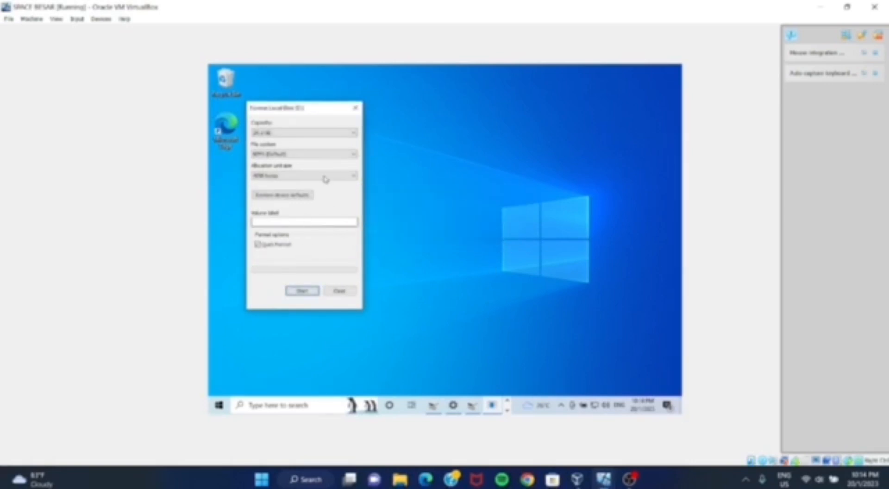
{"action": "left_click", "coordinate": [355, 108]}
{"action": "left_click", "coordinate": [282, 405]}
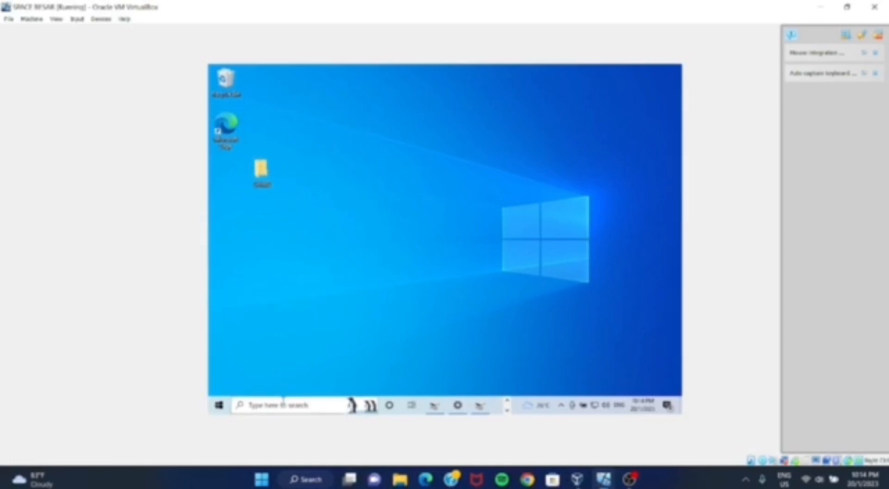
{"action": "left_click", "coordinate": [280, 207]}
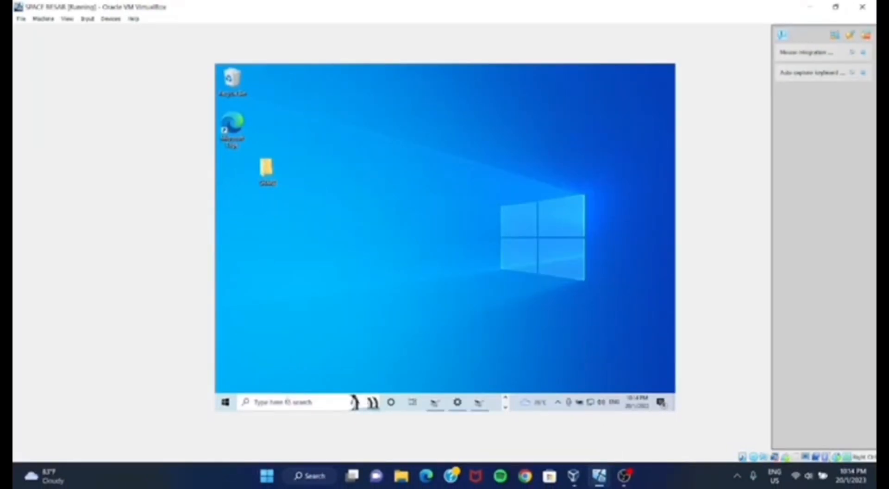
{"action": "left_click", "coordinate": [283, 402]}
{"action": "left_click", "coordinate": [308, 214]}
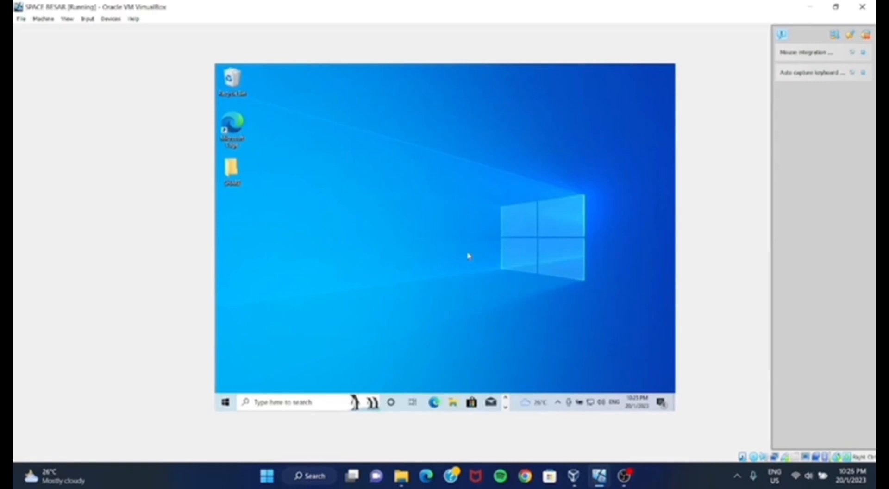
- Open the properties of This PC in the virtual machine and bring up the advanced system settings
{"action": "left_click", "coordinate": [330, 401]}
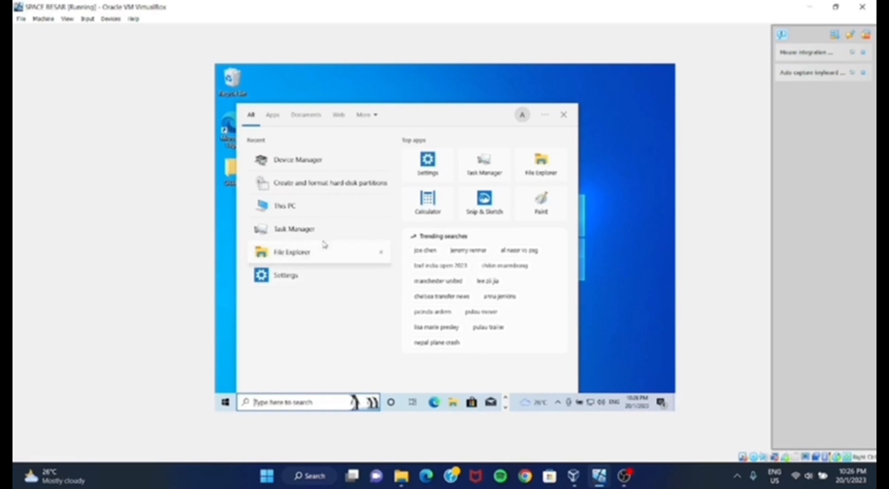
{"action": "left_click", "coordinate": [302, 210]}
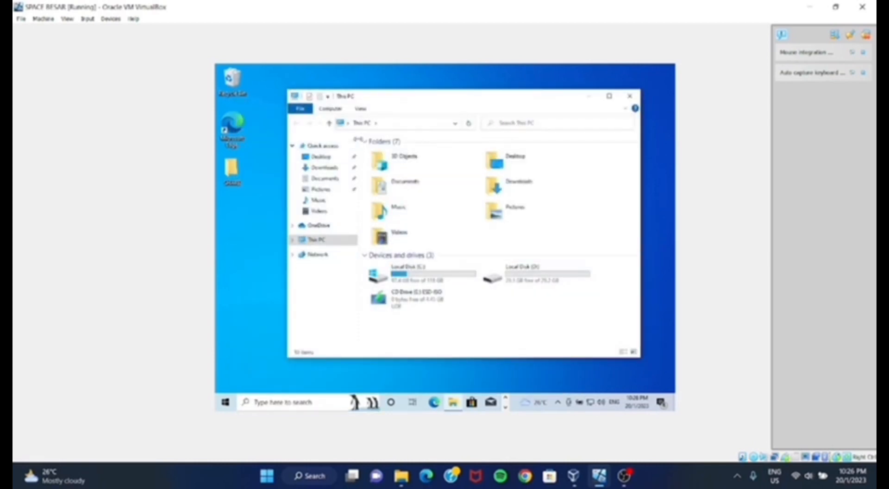
{"action": "right_click", "coordinate": [318, 245]}
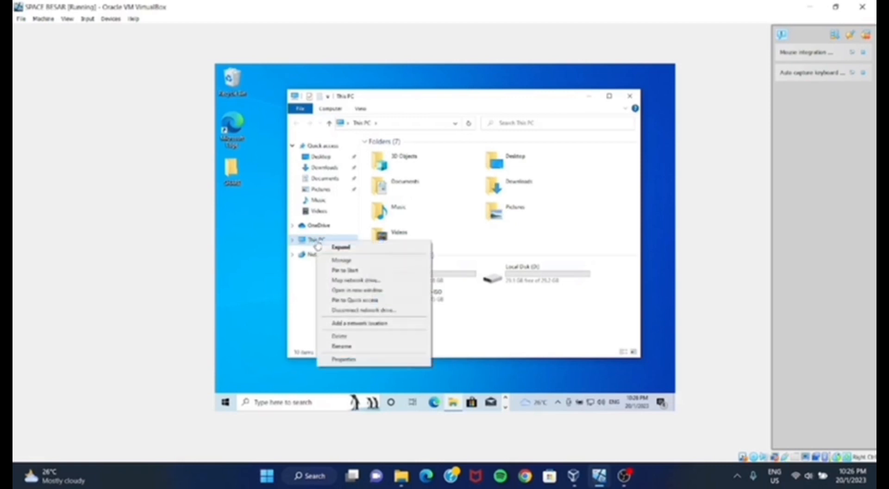
{"action": "left_click", "coordinate": [362, 359]}
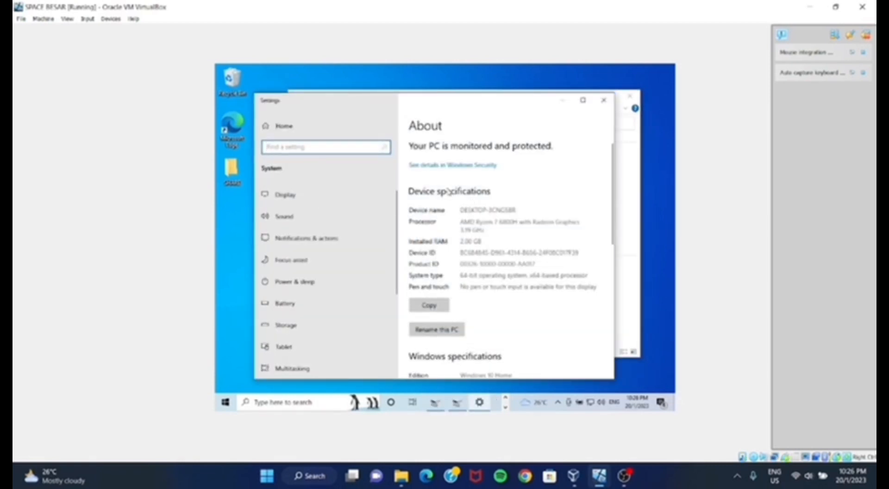
{"action": "scroll", "coordinate": [527, 329], "scroll_direction": "down", "scroll_amount": 8}
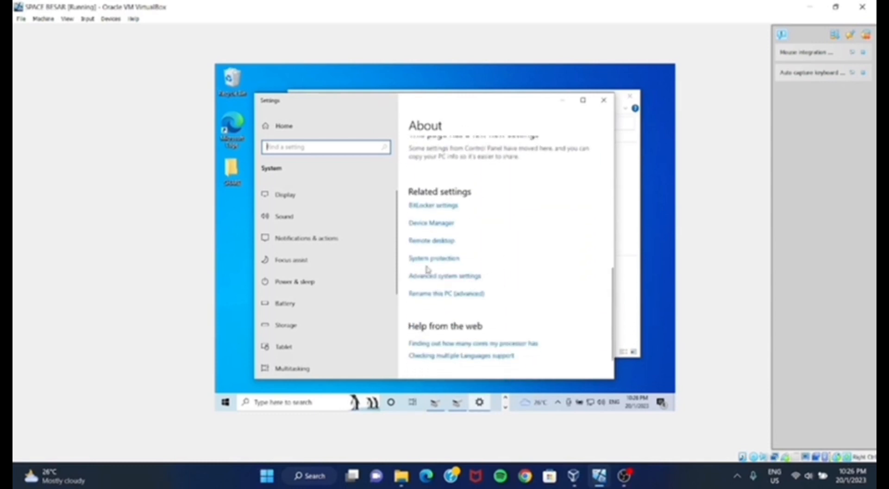
{"action": "left_click", "coordinate": [467, 277]}
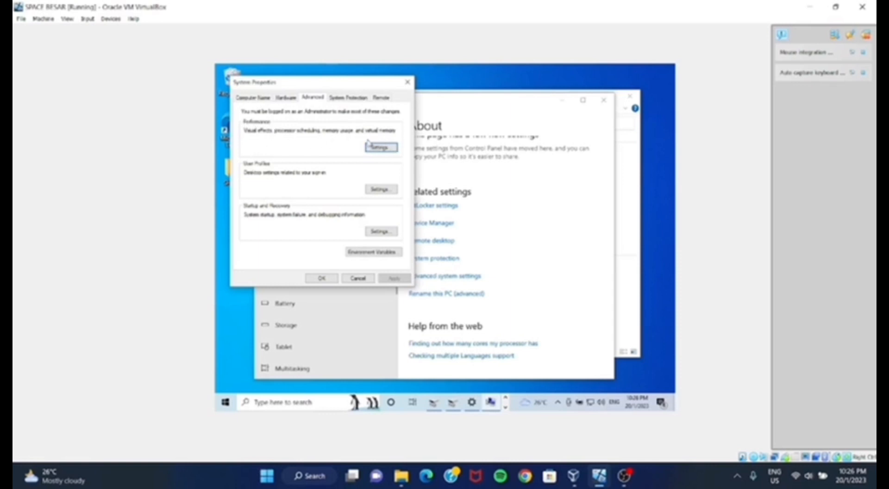
- Open the virtual memory settings from the performance options and turn off automatic paging file management for all drives
{"action": "left_click", "coordinate": [381, 147]}
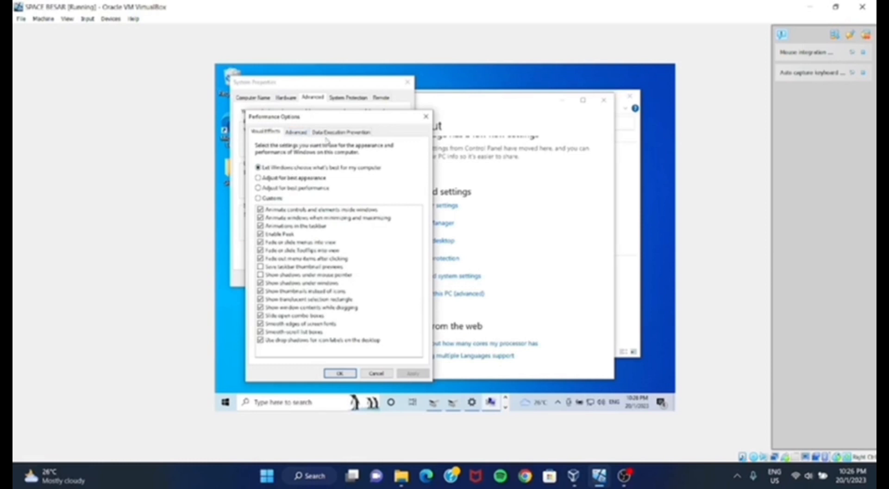
{"action": "left_click", "coordinate": [296, 133]}
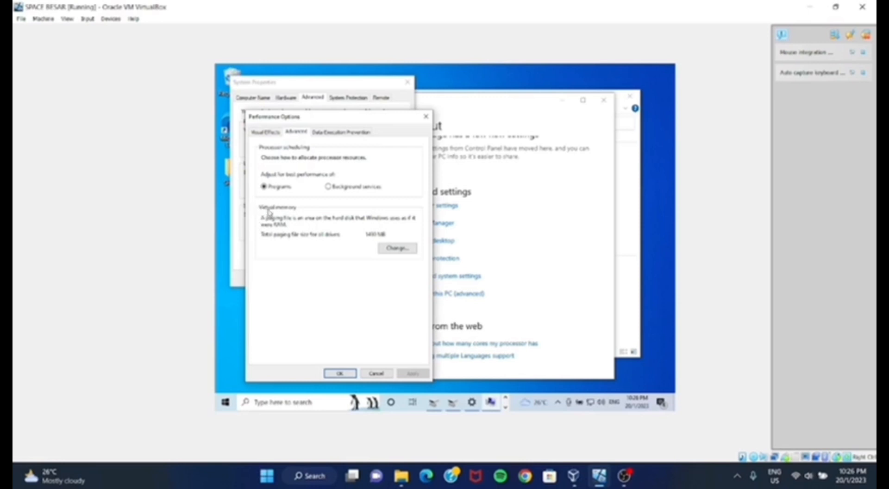
{"action": "left_click", "coordinate": [395, 250]}
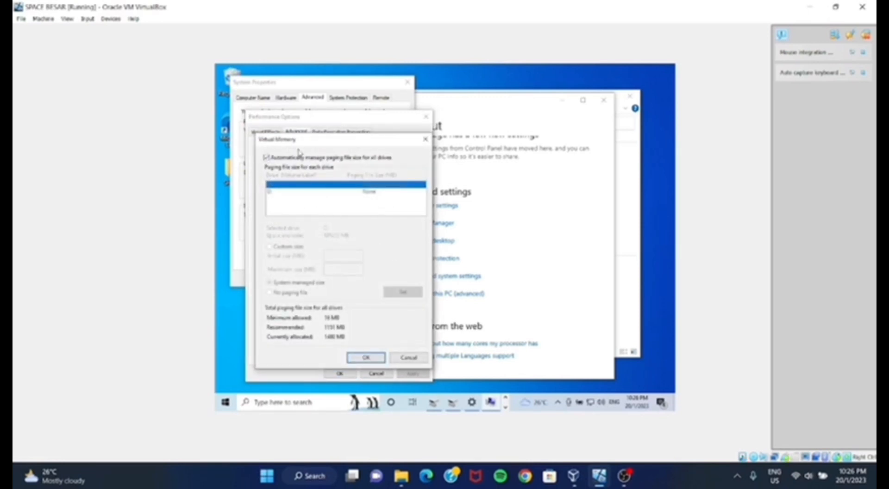
{"action": "left_click", "coordinate": [268, 158]}
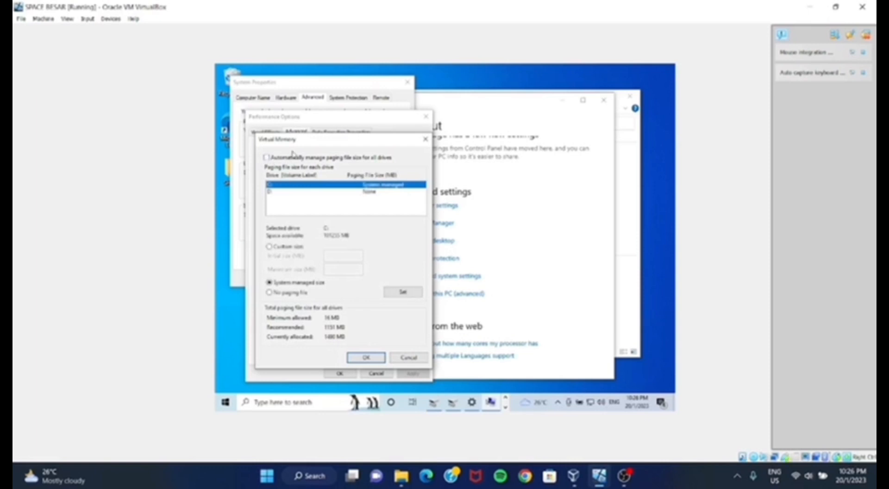
- Set a custom paging file size on drive D with an initial size of 2000 MB and a maximum of 3000 MB
{"action": "left_click", "coordinate": [269, 192]}
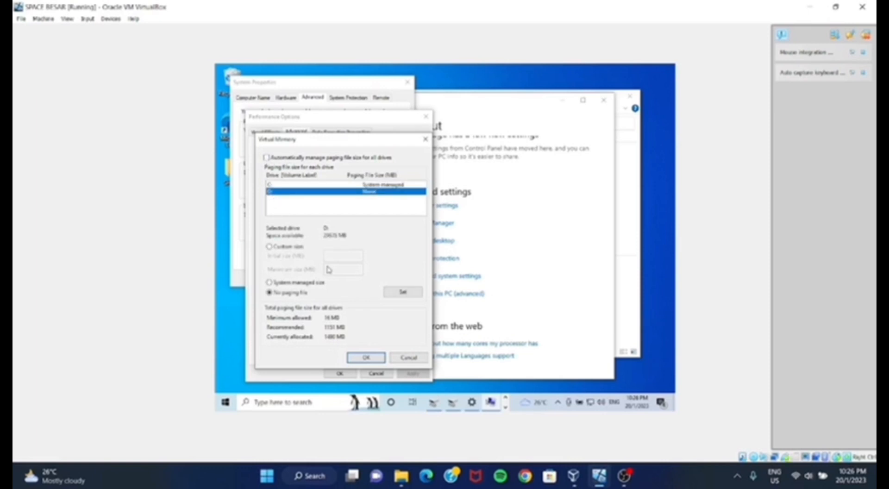
{"action": "left_click", "coordinate": [271, 248]}
{"action": "left_click", "coordinate": [339, 256]}
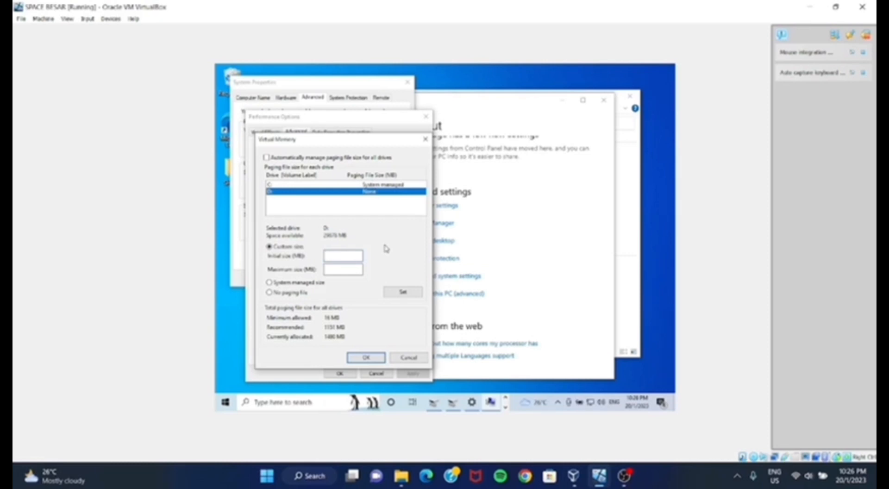
{"action": "type", "text": "1"}
{"action": "type", "text": "00"}
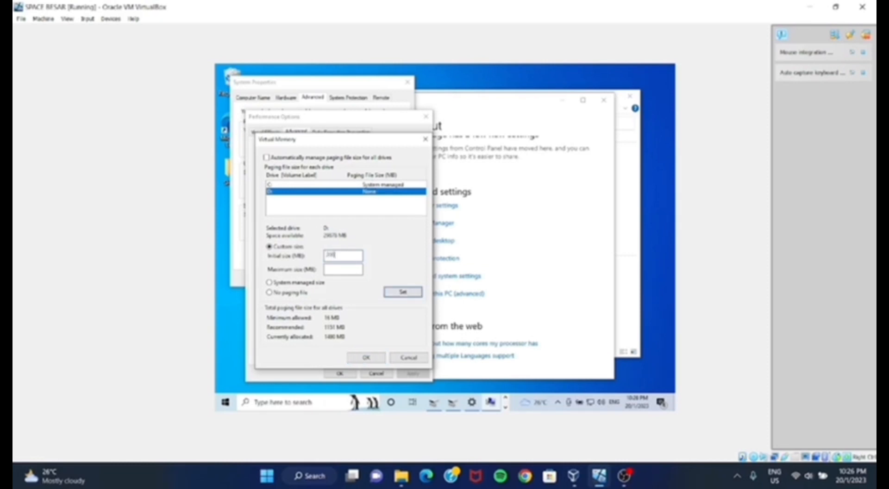
{"action": "type", "text": "0"}
{"action": "type", "text": "3000"}
{"action": "left_click", "coordinate": [393, 292]}
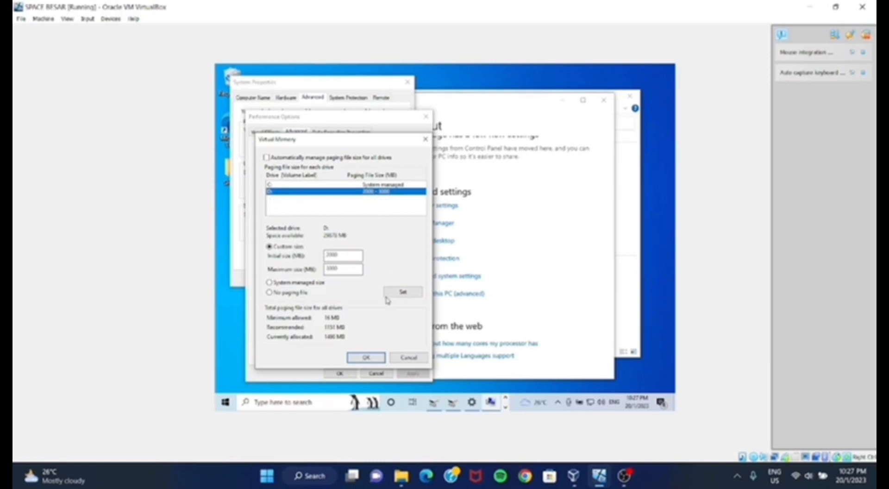
- Confirm and apply the virtual memory changes, postpone the restart, and close the Settings and This PC windows
{"action": "left_click", "coordinate": [366, 357]}
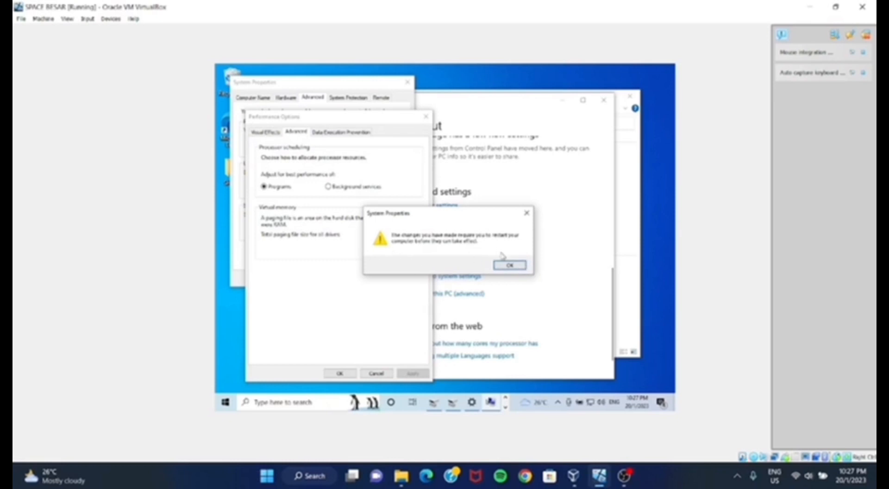
{"action": "left_click", "coordinate": [509, 265]}
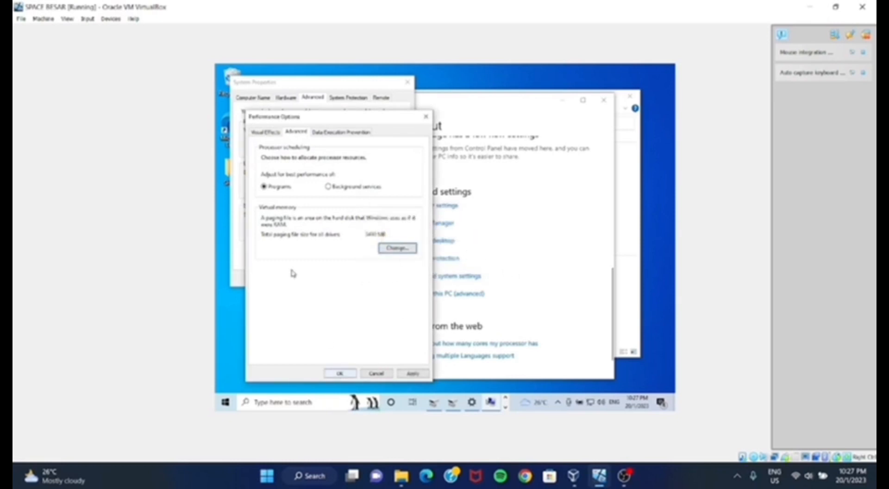
{"action": "left_click", "coordinate": [408, 373]}
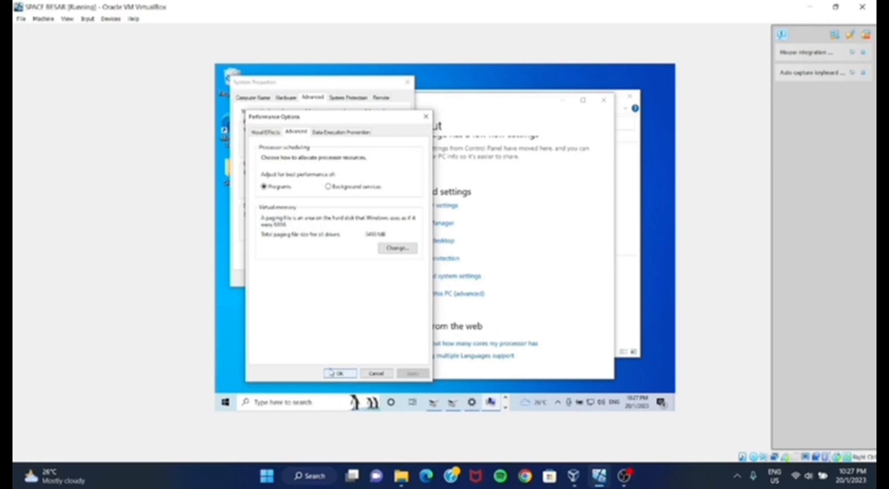
{"action": "left_click", "coordinate": [340, 374]}
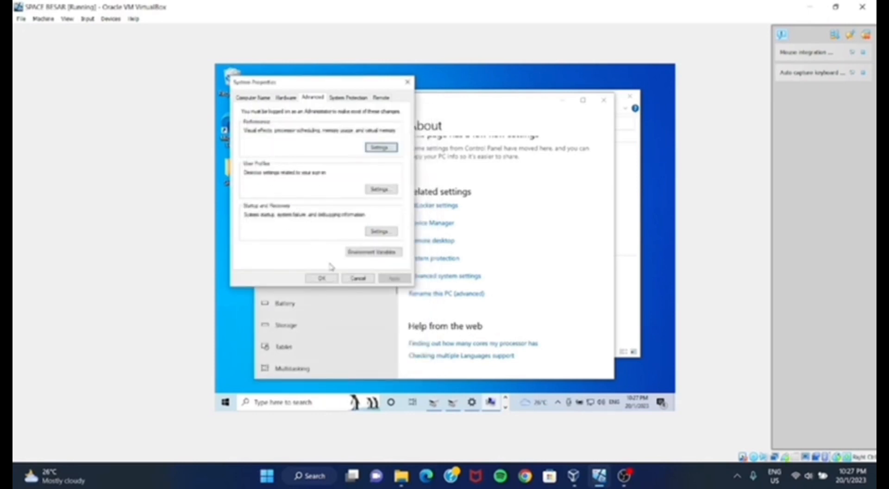
{"action": "left_click", "coordinate": [324, 280]}
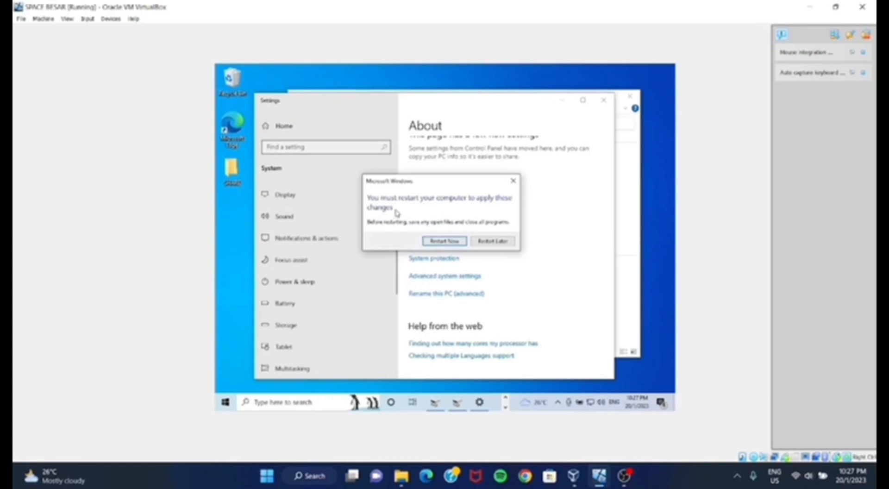
{"action": "left_click", "coordinate": [485, 246]}
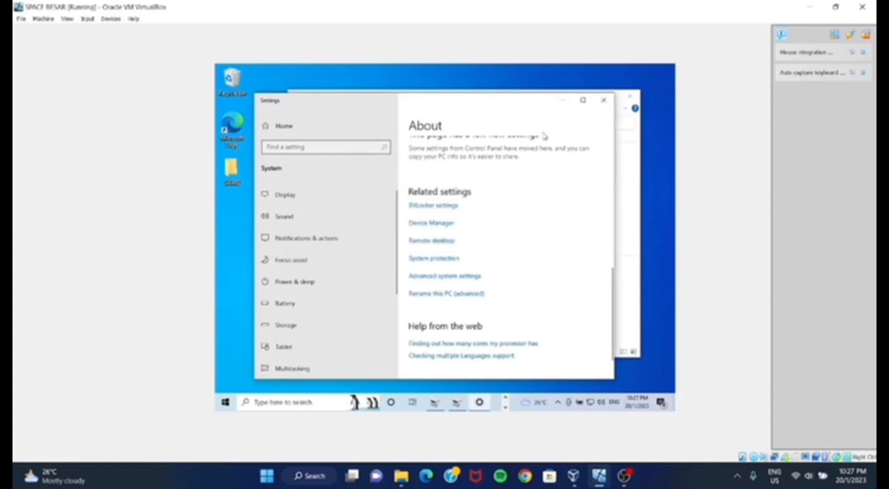
{"action": "left_click", "coordinate": [604, 100]}
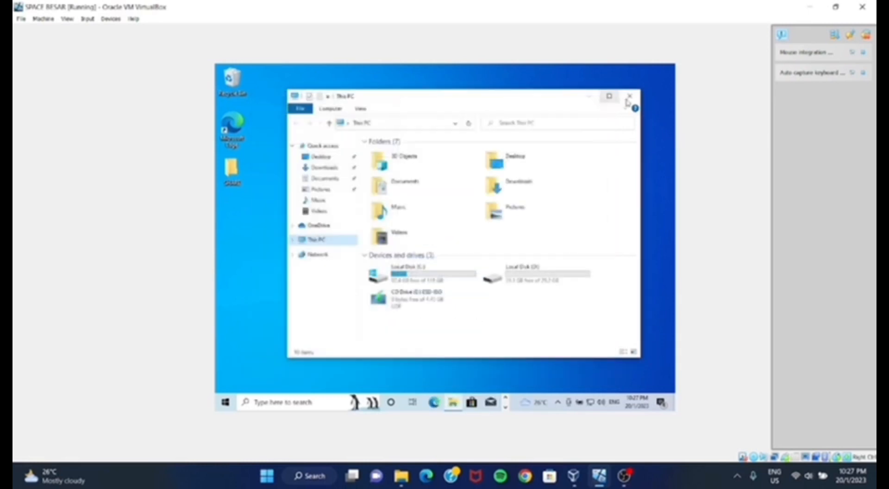
{"action": "left_click", "coordinate": [633, 98]}
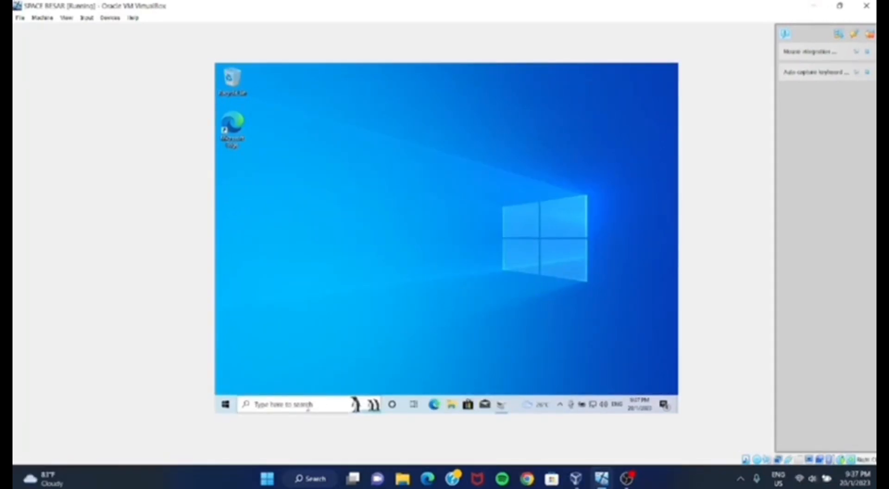
- Open Settings and show the Family & other users page of the account settings
{"action": "left_click", "coordinate": [308, 408]}
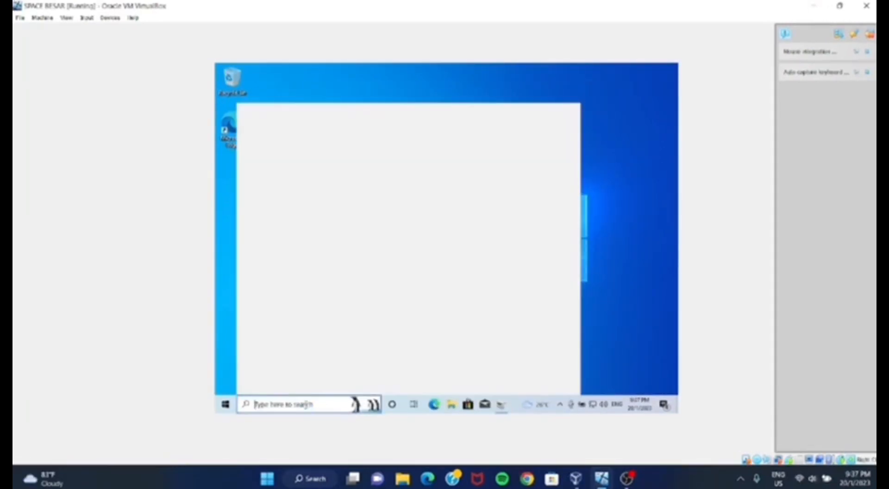
{"action": "left_click", "coordinate": [319, 234]}
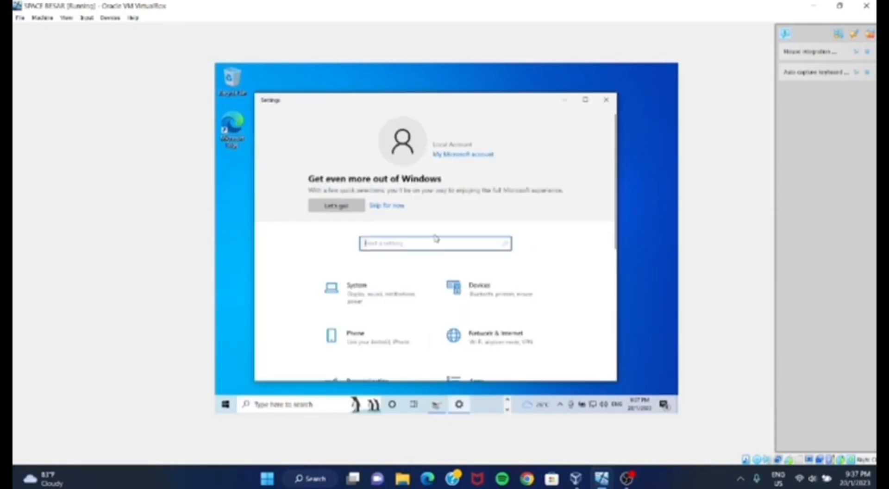
{"action": "scroll", "coordinate": [423, 283], "scroll_direction": "down", "scroll_amount": 3}
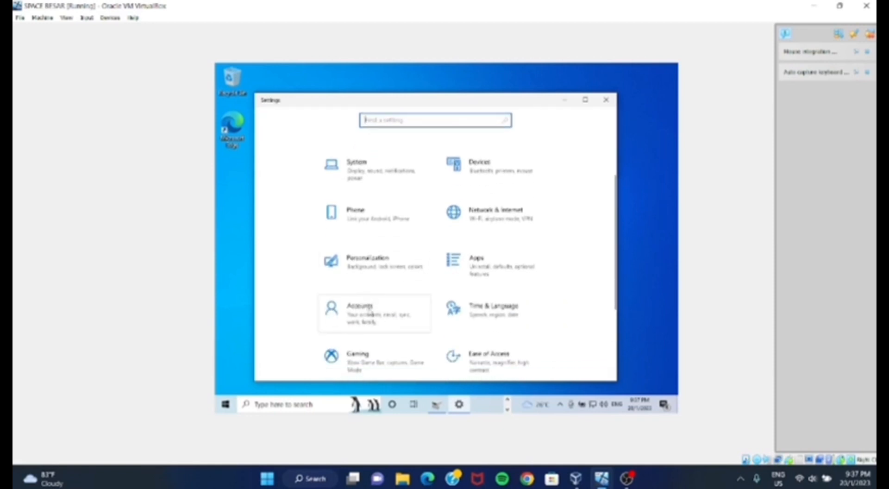
{"action": "left_click", "coordinate": [369, 308]}
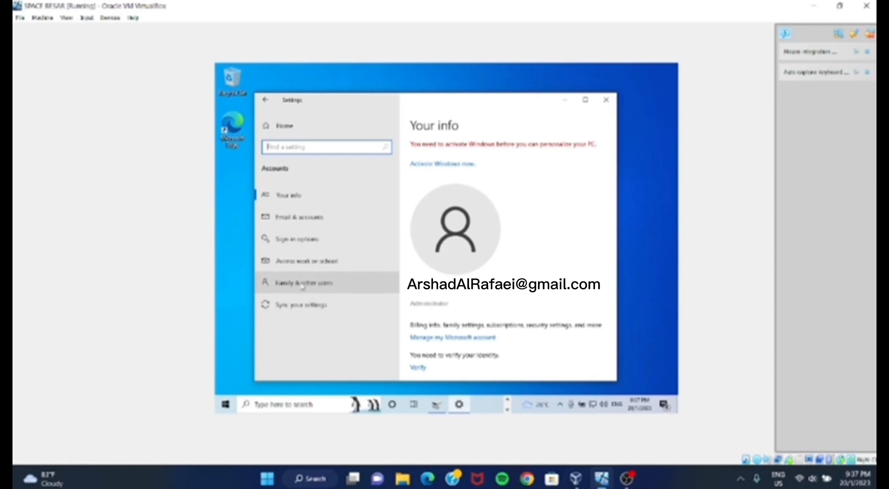
{"action": "left_click", "coordinate": [331, 285]}
{"action": "scroll", "coordinate": [484, 280], "scroll_direction": "down", "scroll_amount": 2}
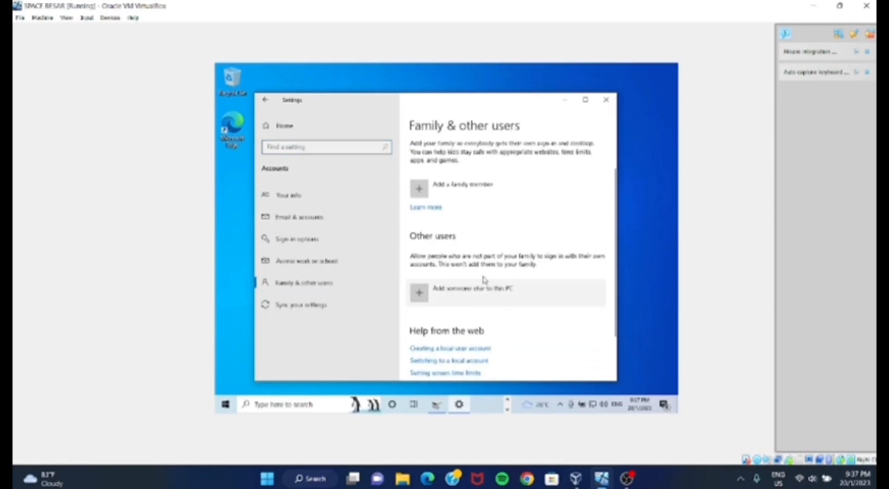
- Start adding another person to this PC without a Microsoft account and enter the new local account's user name
{"action": "left_click", "coordinate": [469, 296]}
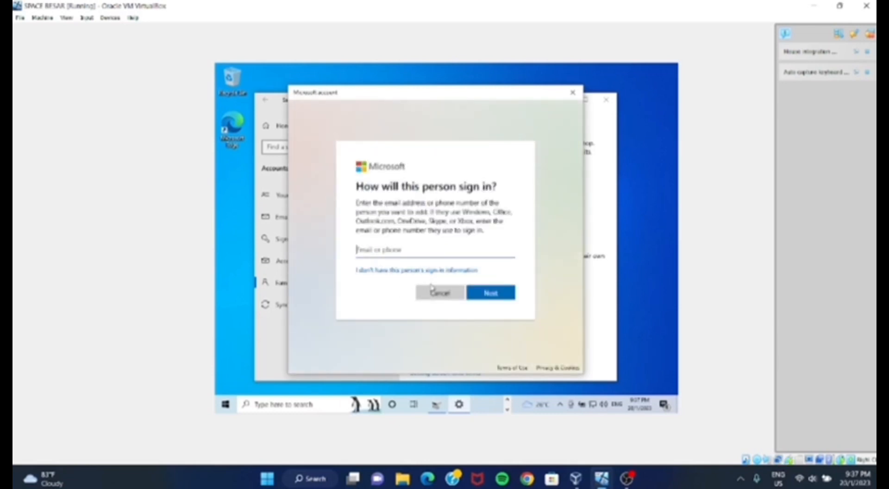
{"action": "left_click", "coordinate": [403, 272]}
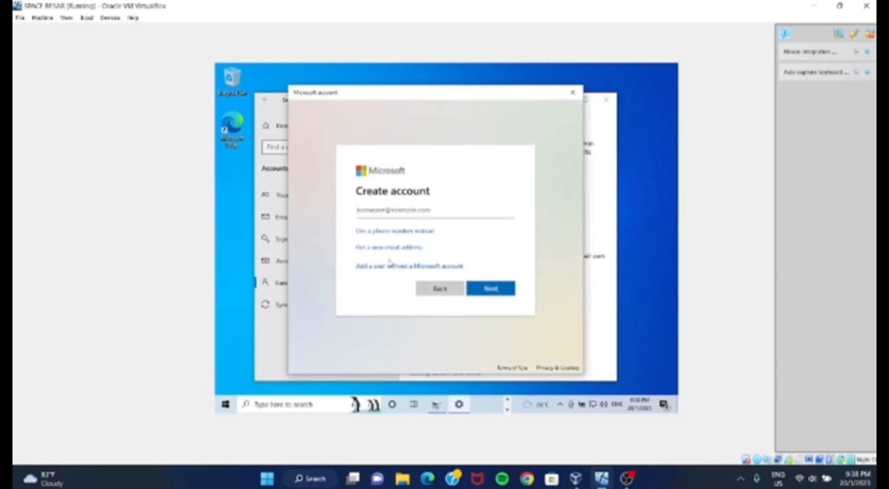
{"action": "left_click", "coordinate": [414, 267]}
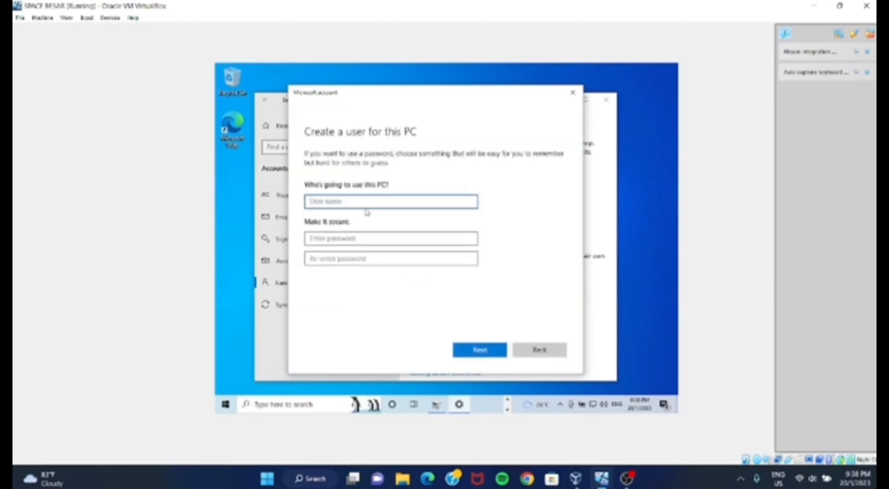
{"action": "type", "text": "Danial"}
{"action": "left_click", "coordinate": [355, 239]}
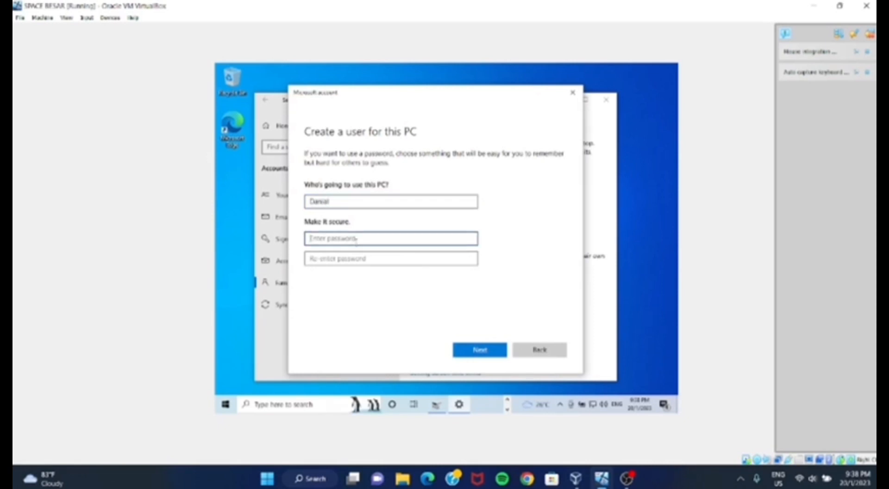
{"action": "type", "text": "12"}
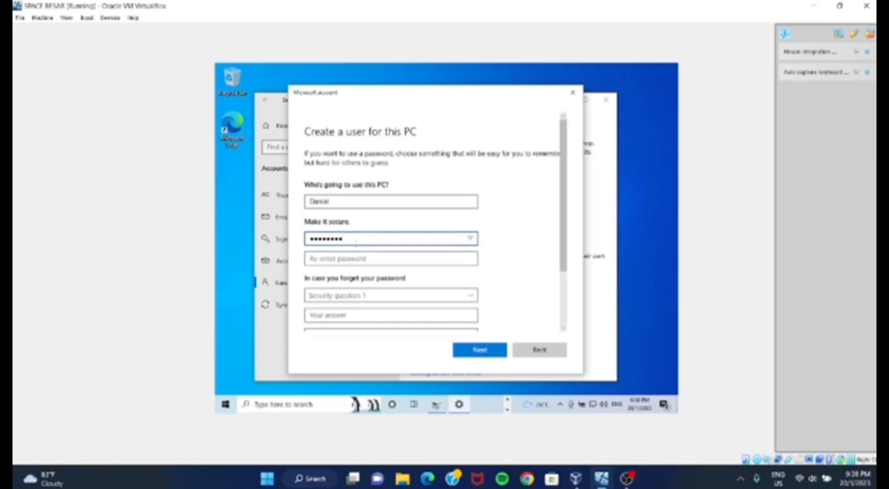
{"action": "left_click", "coordinate": [345, 201]}
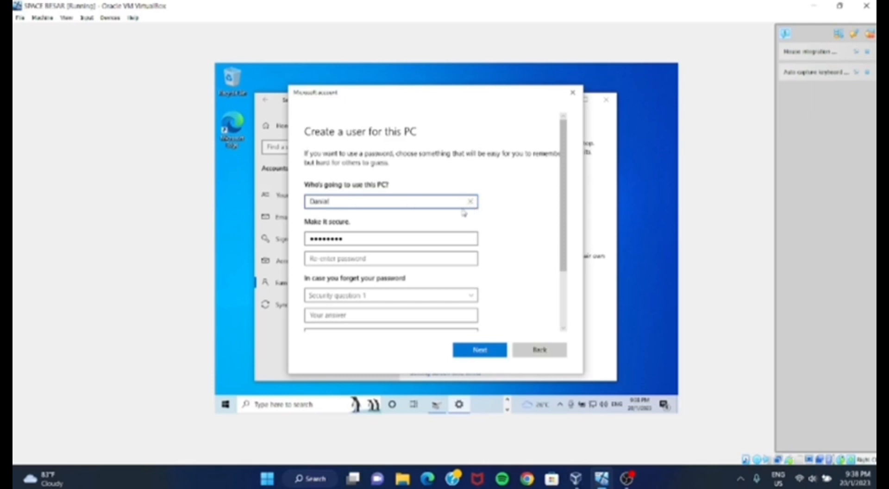
{"action": "left_click", "coordinate": [364, 239]}
{"action": "left_click_drag", "start_coordinate": [359, 239], "coordinate": [306, 239]}
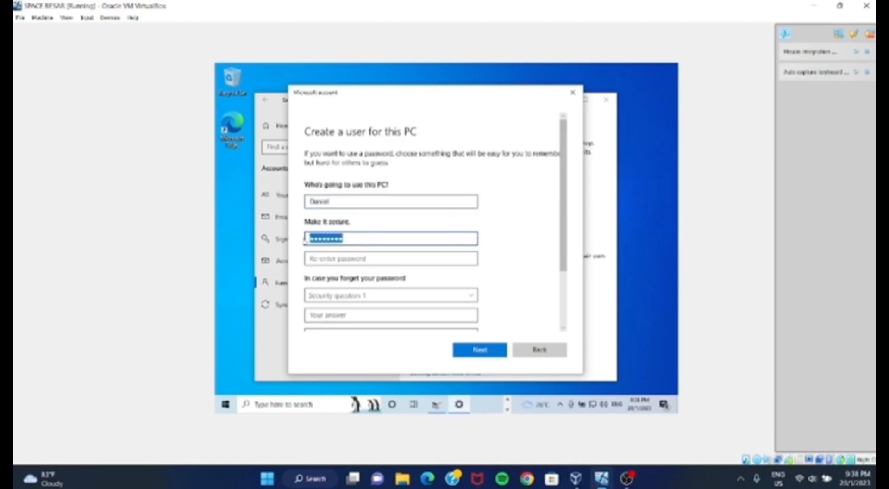
{"action": "key", "text": "BackSpace"}
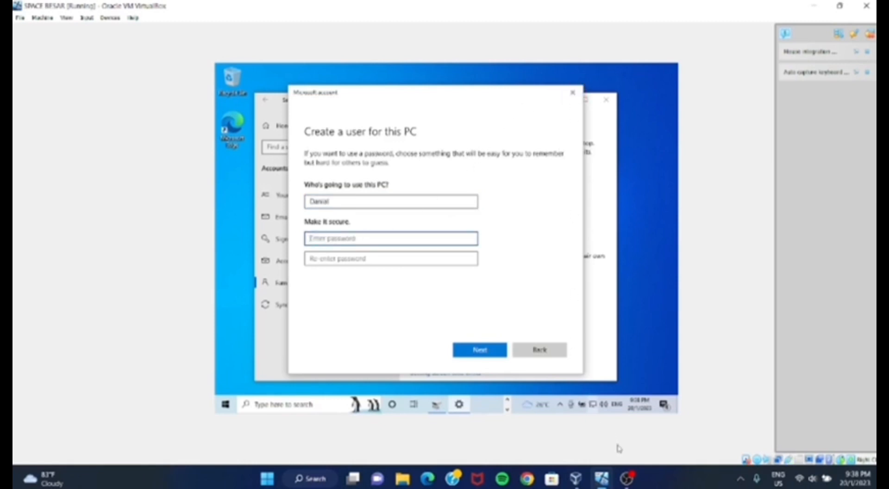
{"action": "left_click", "coordinate": [409, 204]}
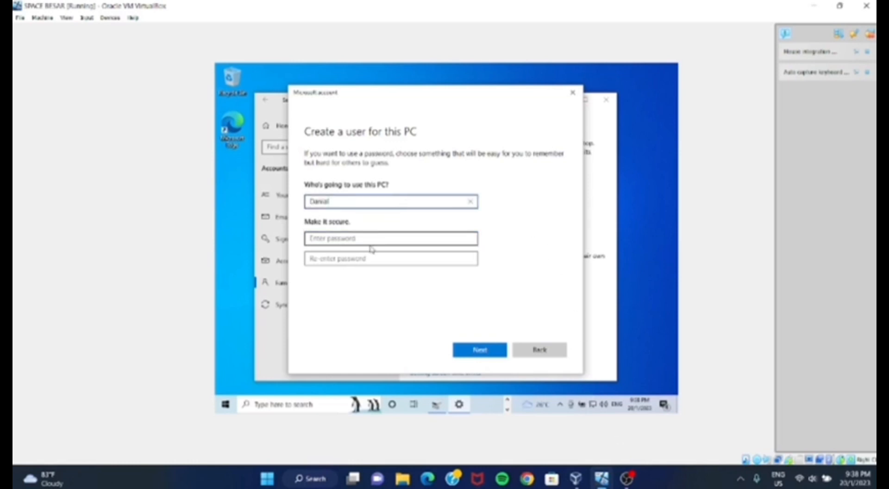
- Enter the new local account's password and repeat it in the confirmation field
{"action": "left_click", "coordinate": [349, 242]}
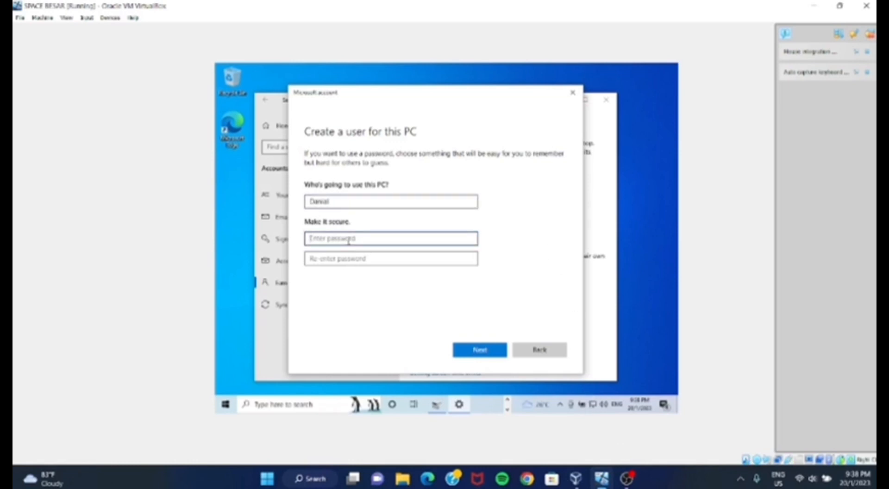
{"action": "type", "text": "••"}
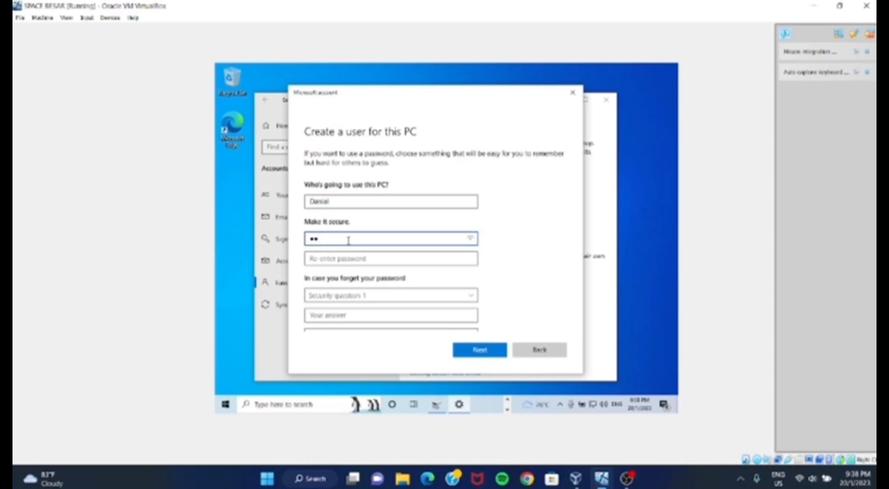
{"action": "type", "text": "•••••••"}
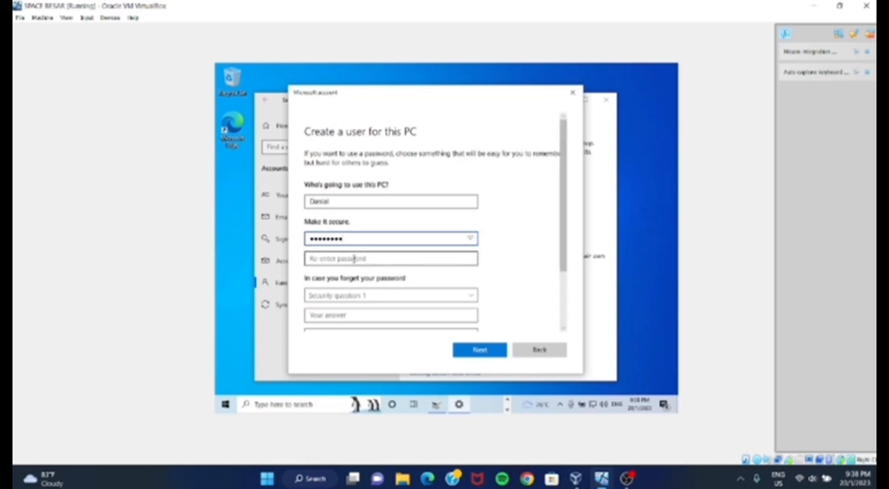
{"action": "left_click", "coordinate": [354, 259]}
{"action": "type", "text": "••"}
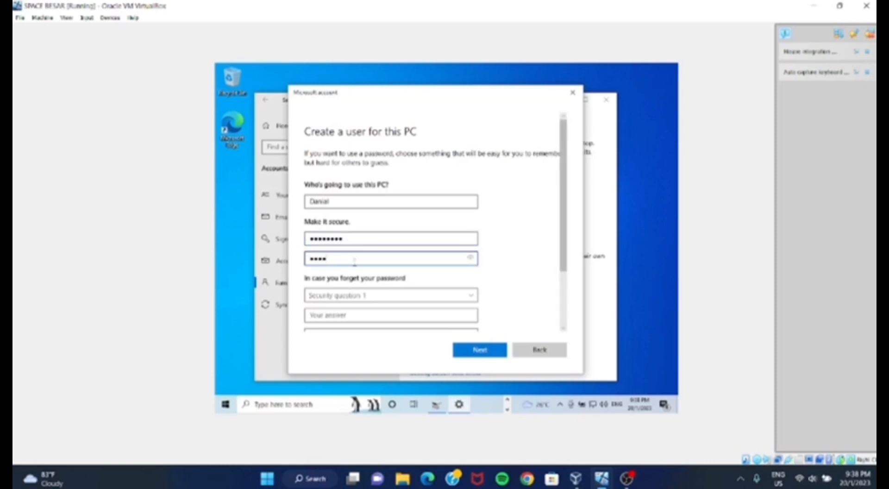
{"action": "type", "text": "•"}
- Set the first security question to "What was your first pet's name?" and fill in its answer
{"action": "scroll", "coordinate": [376, 274], "scroll_direction": "down", "scroll_amount": 1}
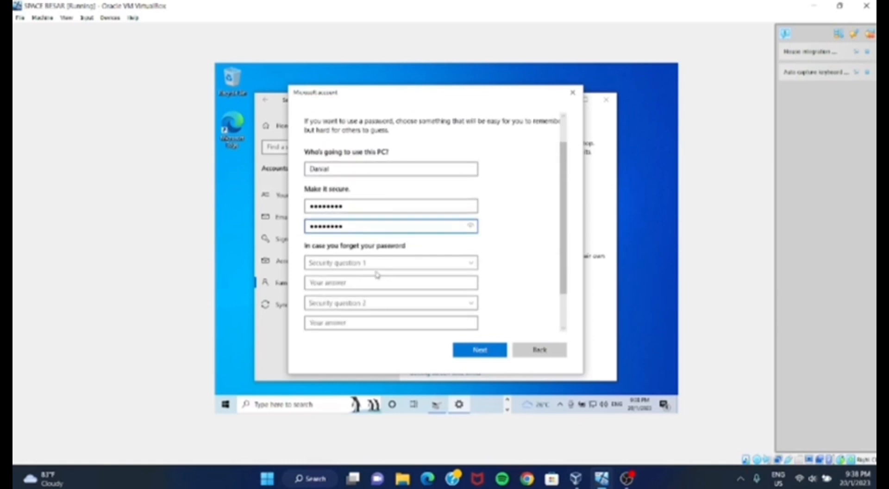
{"action": "left_click", "coordinate": [472, 263]}
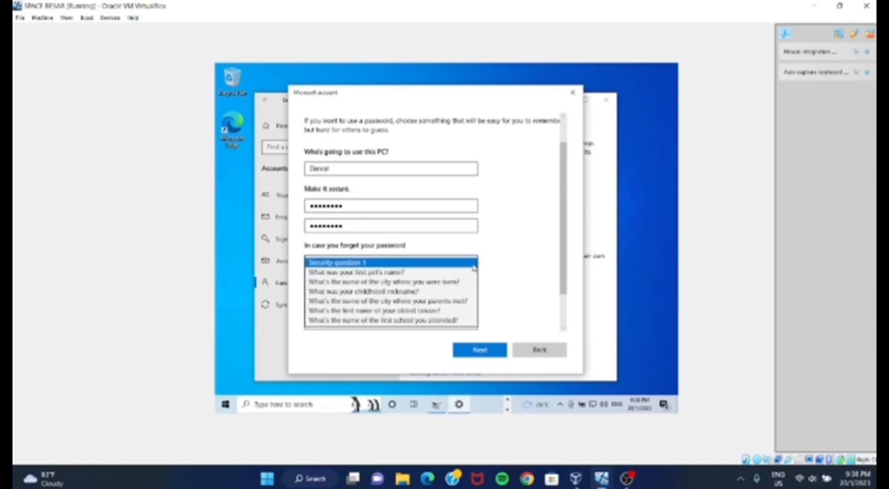
{"action": "left_click", "coordinate": [448, 275]}
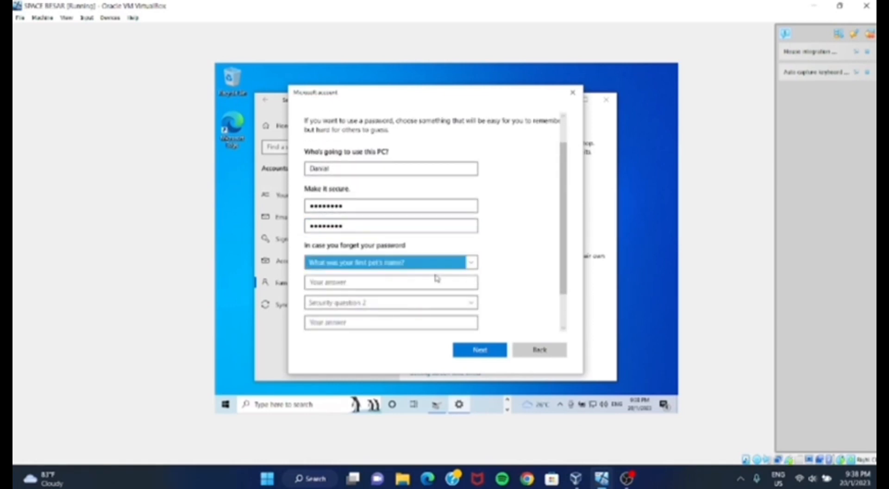
{"action": "left_click", "coordinate": [412, 282]}
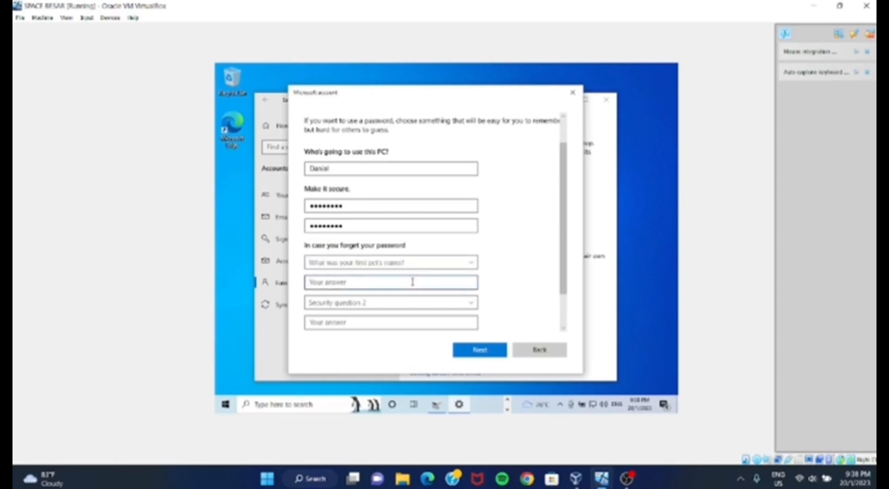
{"action": "type", "text": "aren"}
- Set the second security question to "What's the name of the city where you were born?" and fill in its answer
{"action": "left_click", "coordinate": [462, 305]}
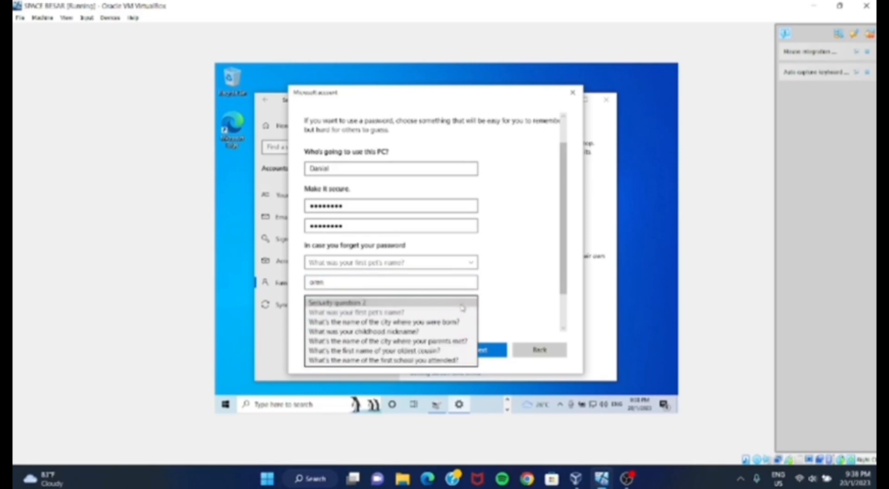
{"action": "left_click", "coordinate": [427, 325]}
{"action": "left_click", "coordinate": [382, 321]}
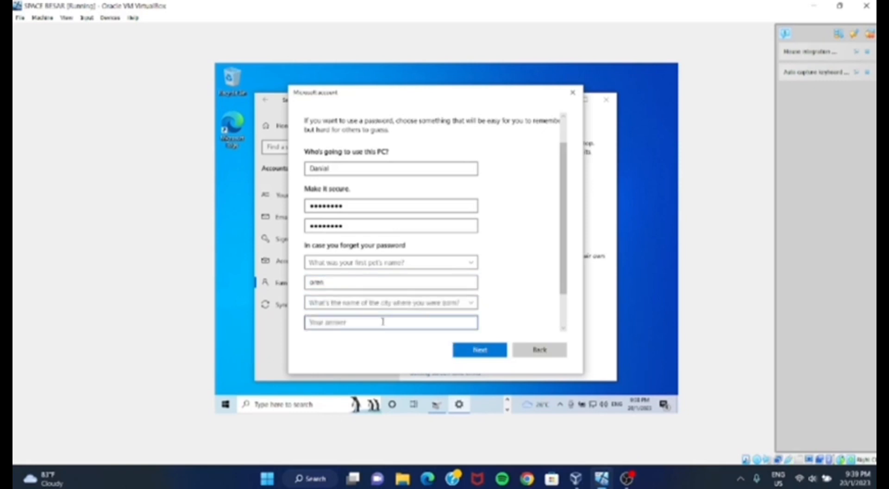
{"action": "type", "text": "selangor"}
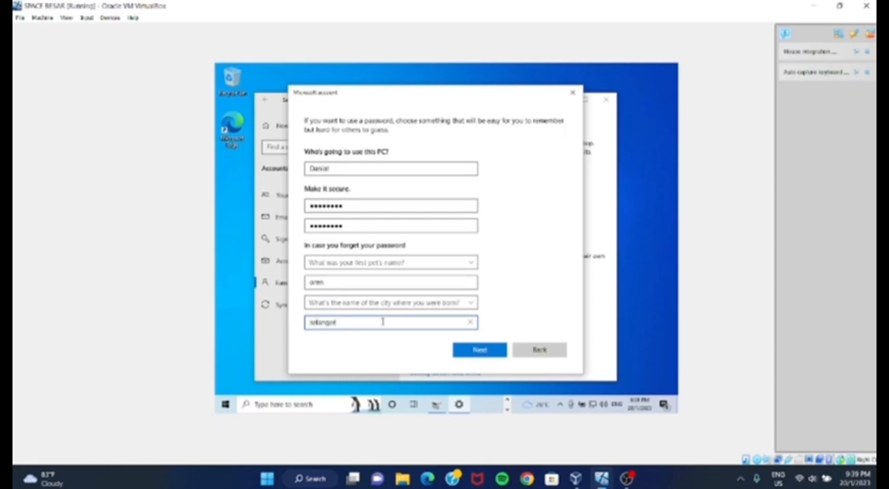
- Set the third security question to "What was your childhood nickname?", fill in its answer and create the local account
{"action": "scroll", "coordinate": [382, 321], "scroll_direction": "down", "scroll_amount": 2}
{"action": "left_click", "coordinate": [397, 302]}
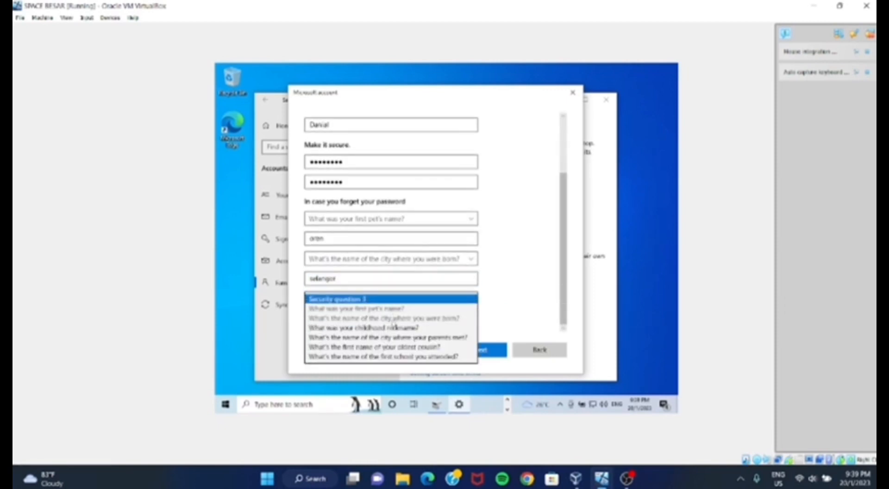
{"action": "left_click", "coordinate": [371, 327]}
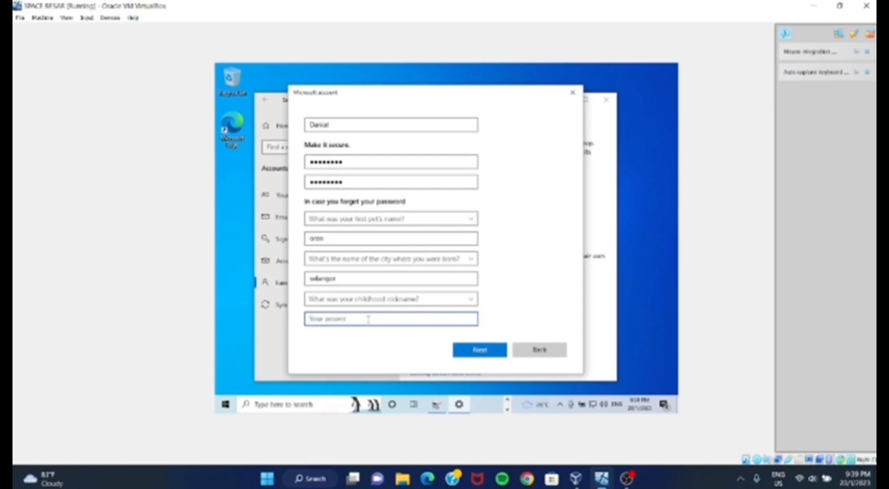
{"action": "type", "text": "nial"}
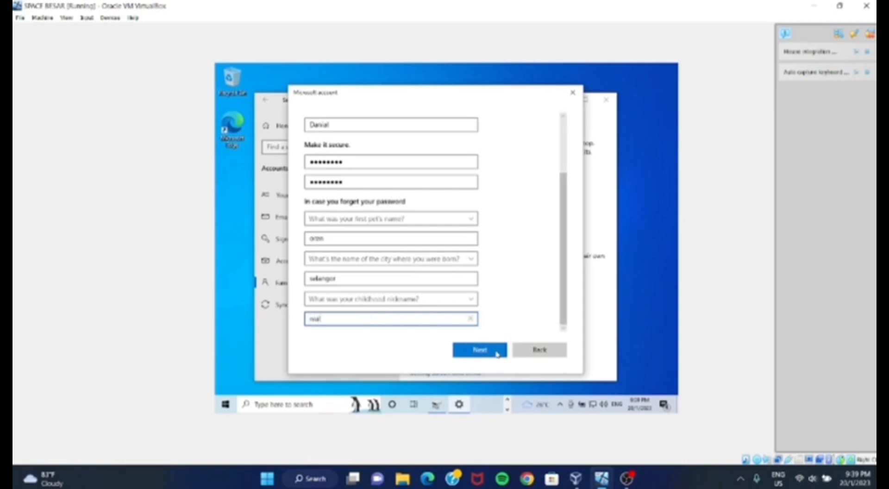
{"action": "left_click", "coordinate": [480, 350]}
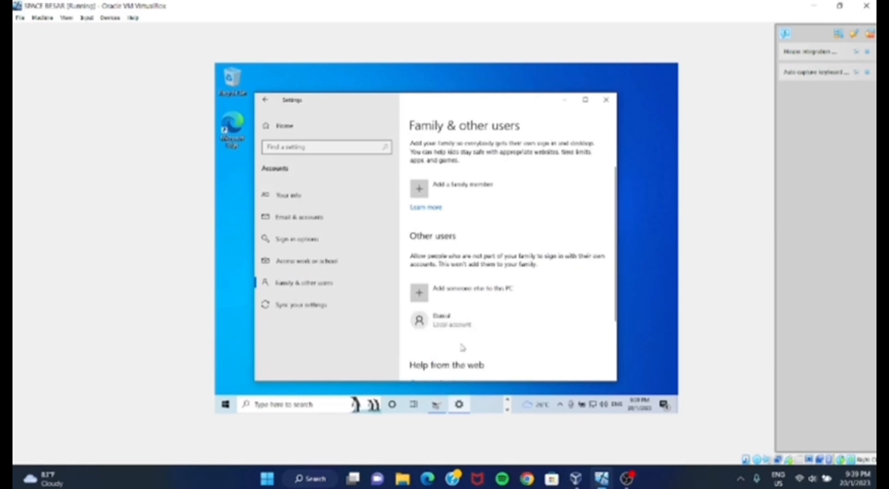
- Set the new local account's type to Standard User and confirm the choice
{"action": "left_click", "coordinate": [470, 323]}
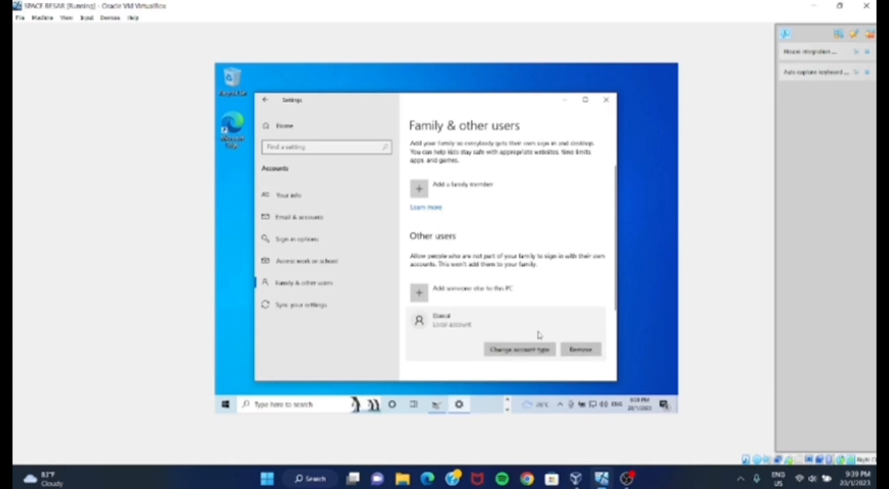
{"action": "left_click", "coordinate": [524, 350]}
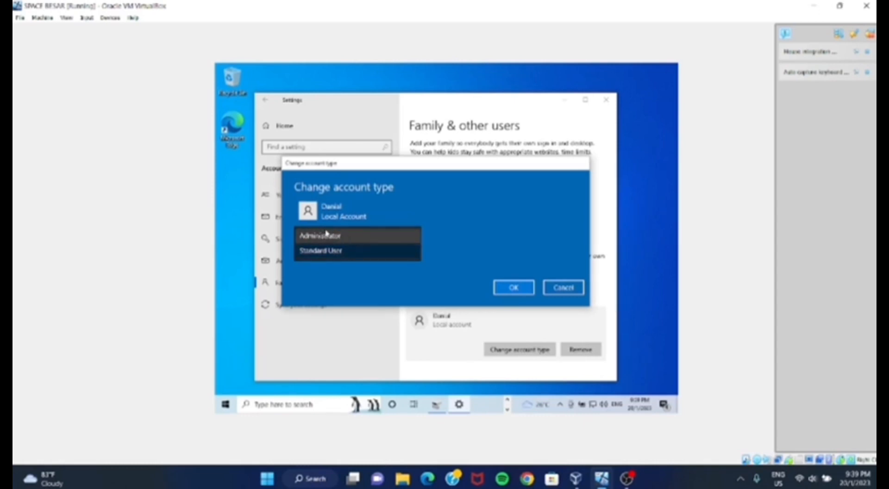
{"action": "left_click", "coordinate": [348, 252]}
{"action": "left_click", "coordinate": [501, 288]}
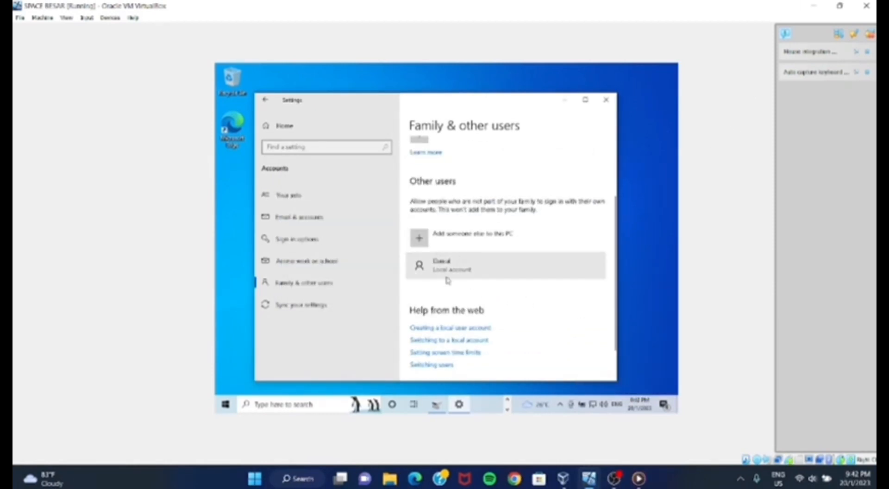
- Minimize the Settings window and check the account list in the Start menu for the new local user
{"action": "left_click", "coordinate": [564, 106]}
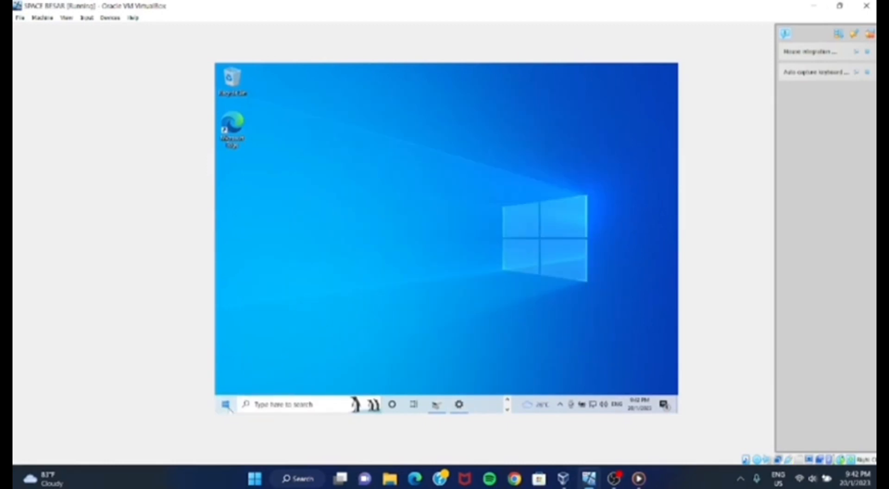
{"action": "left_click", "coordinate": [226, 405]}
{"action": "left_click", "coordinate": [229, 300]}
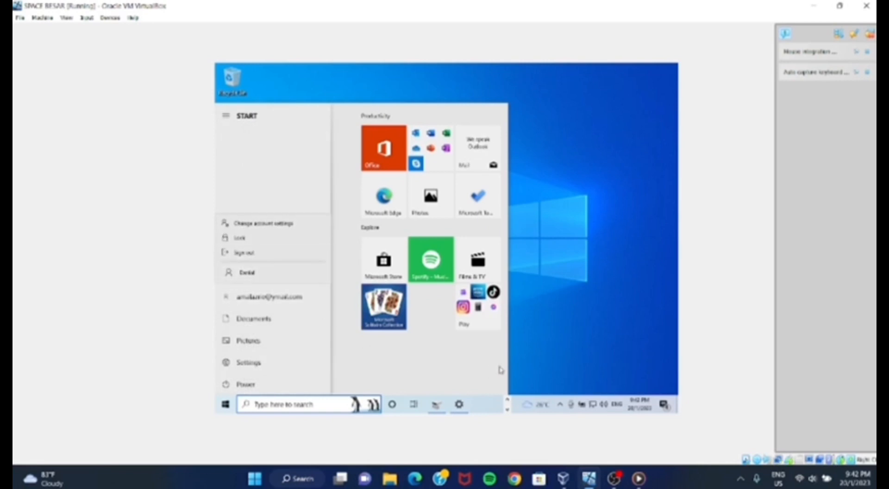
{"action": "left_click", "coordinate": [558, 349]}
{"action": "left_click", "coordinate": [557, 319]}
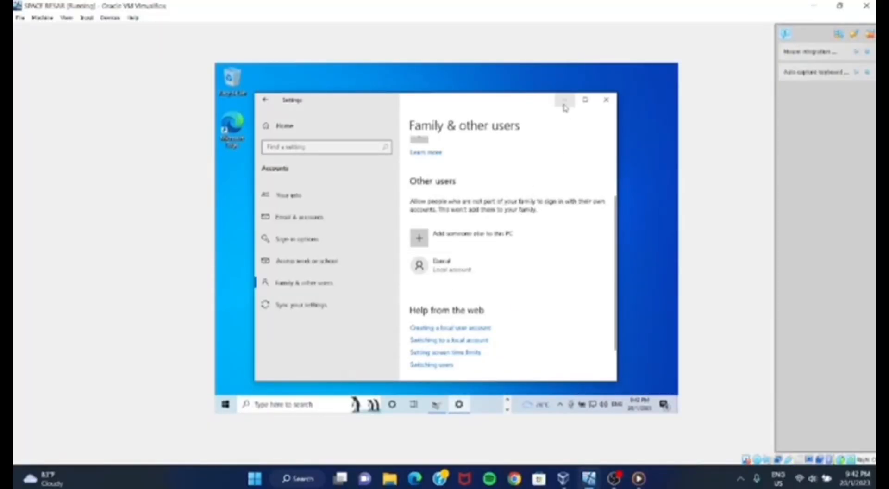
{"action": "left_click", "coordinate": [564, 100]}
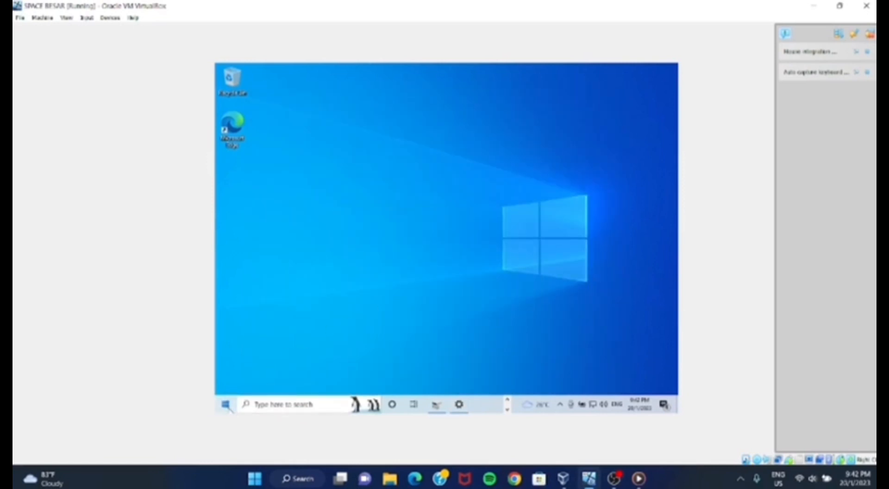
{"action": "left_click", "coordinate": [226, 405]}
{"action": "left_click", "coordinate": [227, 298]}
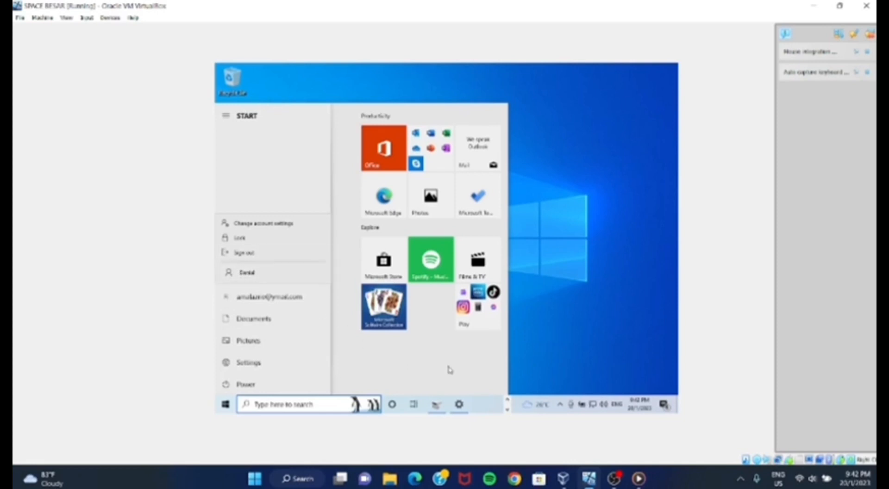
{"action": "left_click", "coordinate": [560, 323]}
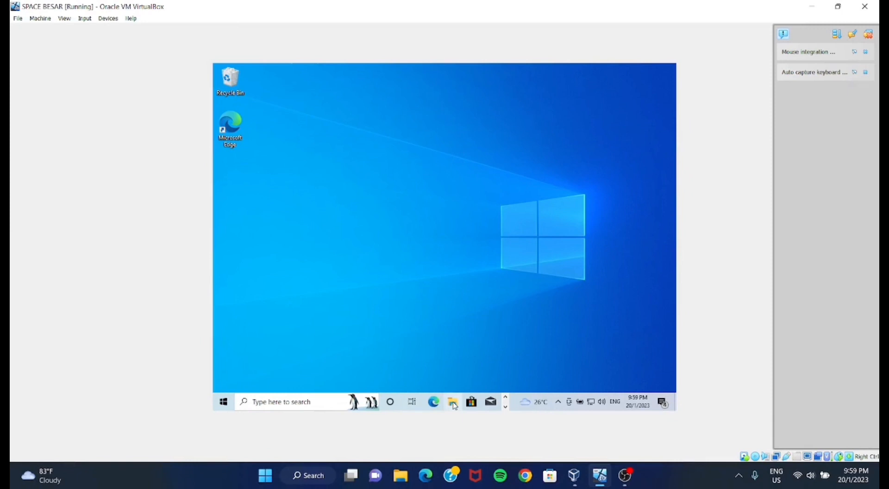
- Move the SHARE folder from Documents to the desktop and close the File Explorer window
{"action": "left_click", "coordinate": [452, 401]}
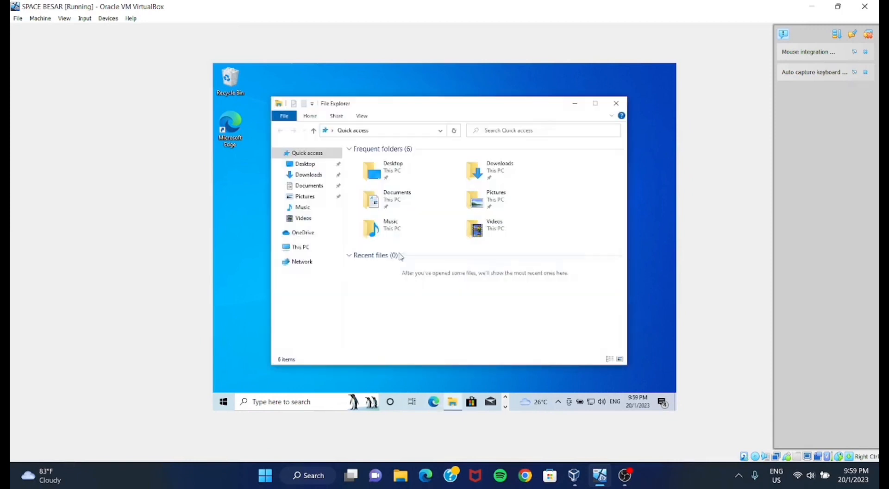
{"action": "left_click", "coordinate": [394, 201]}
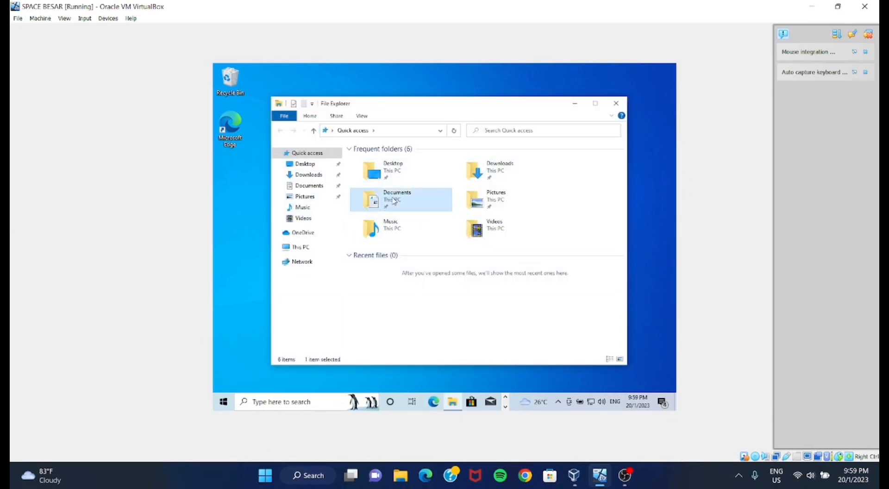
{"action": "double_click", "coordinate": [395, 201]}
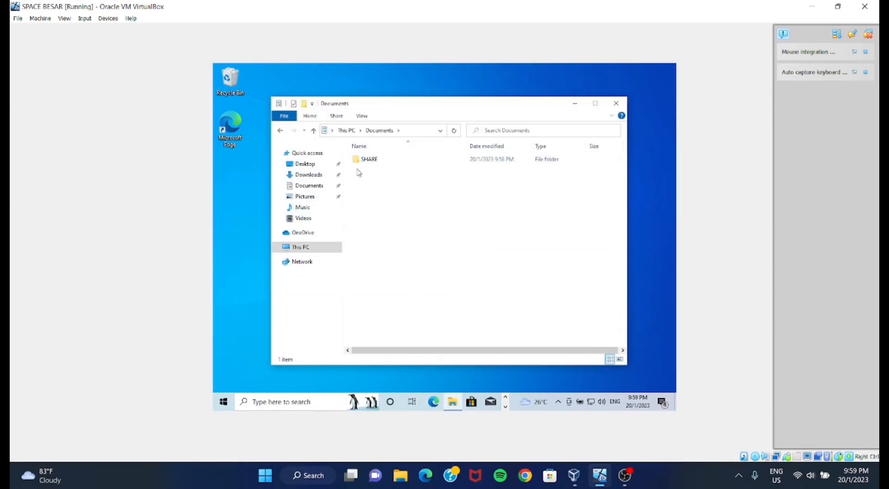
{"action": "right_click", "coordinate": [376, 163]}
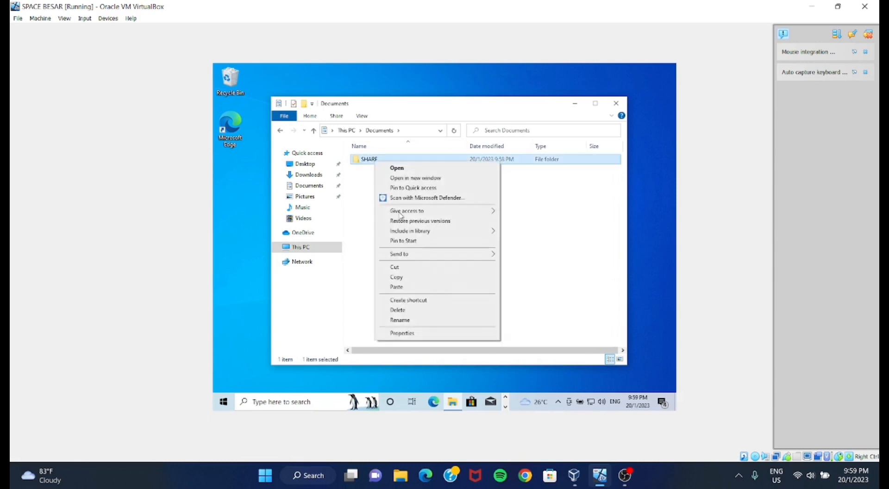
{"action": "left_click_drag", "start_coordinate": [373, 160], "coordinate": [240, 185]}
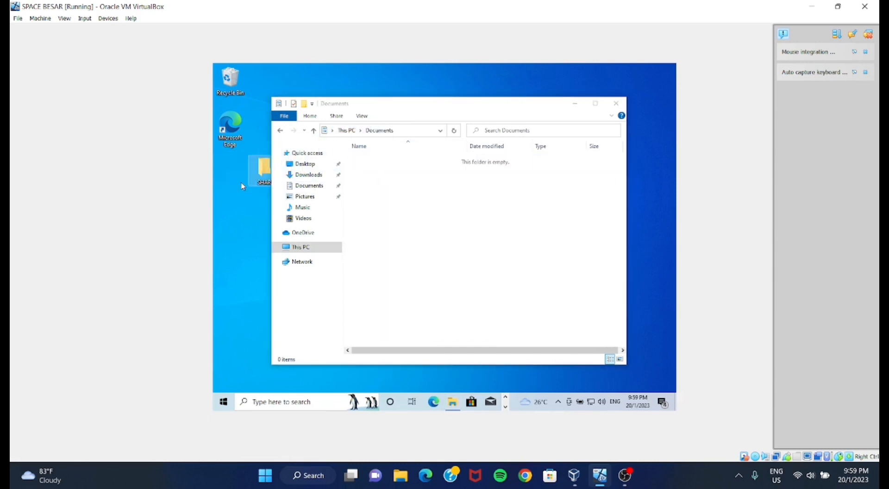
{"action": "left_click", "coordinate": [623, 105]}
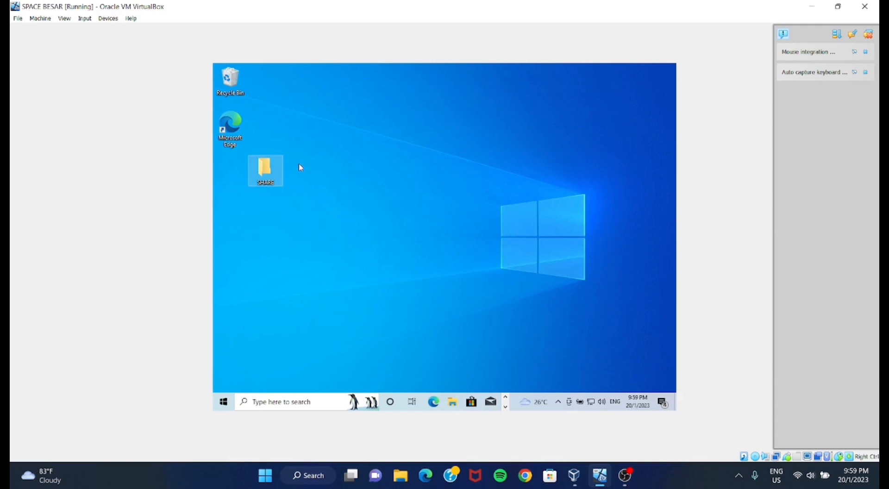
- Open network sharing from the SHARE folder's properties and add the new local user to the people to share with
{"action": "right_click", "coordinate": [263, 176]}
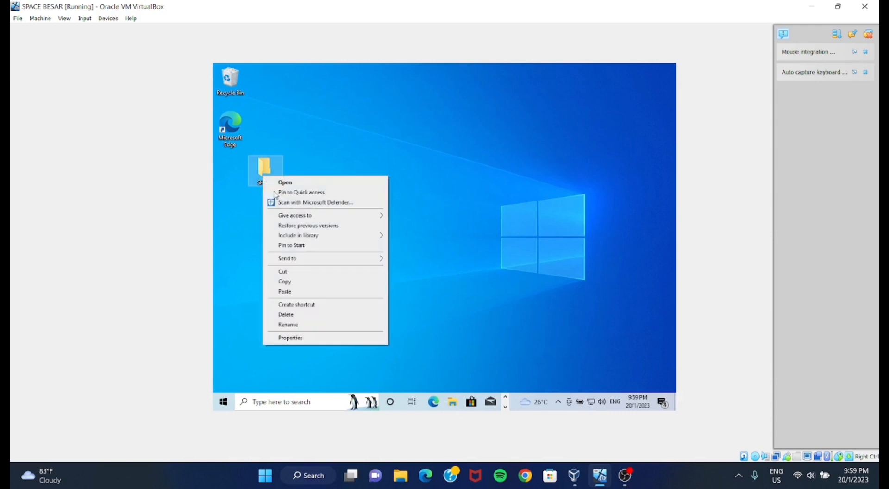
{"action": "left_click", "coordinate": [293, 340]}
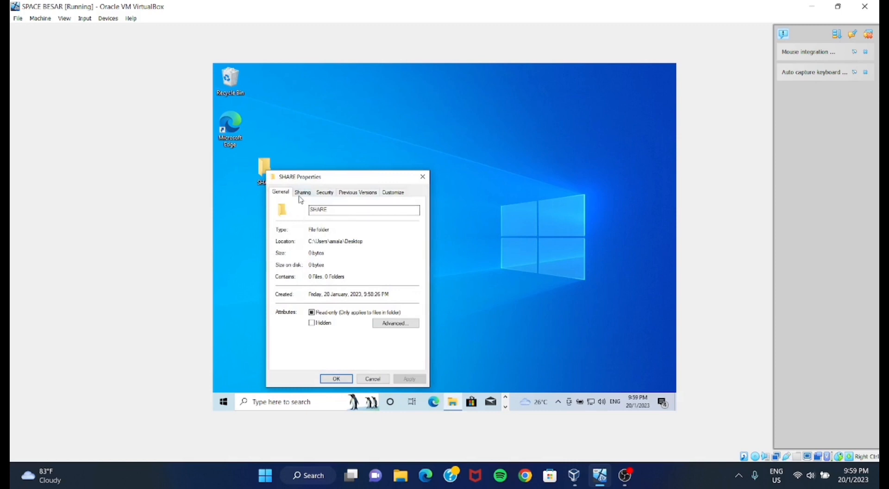
{"action": "left_click", "coordinate": [303, 193]}
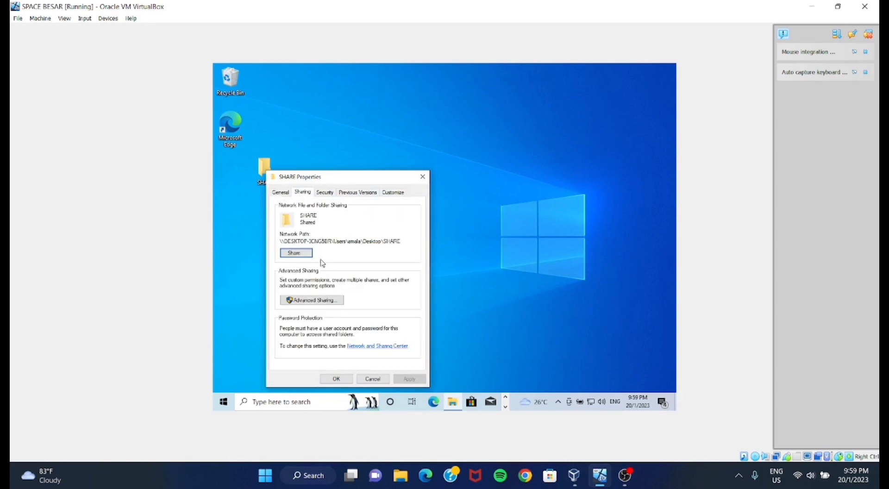
{"action": "left_click", "coordinate": [297, 253]}
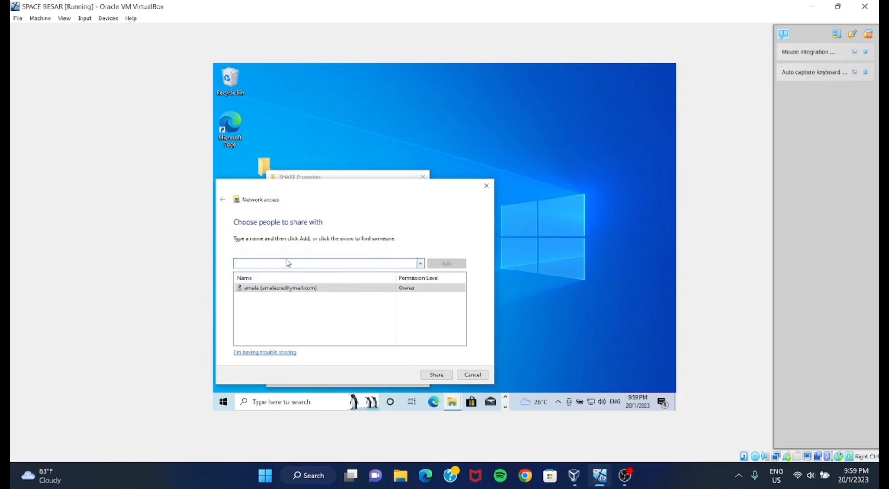
{"action": "left_click", "coordinate": [421, 264]}
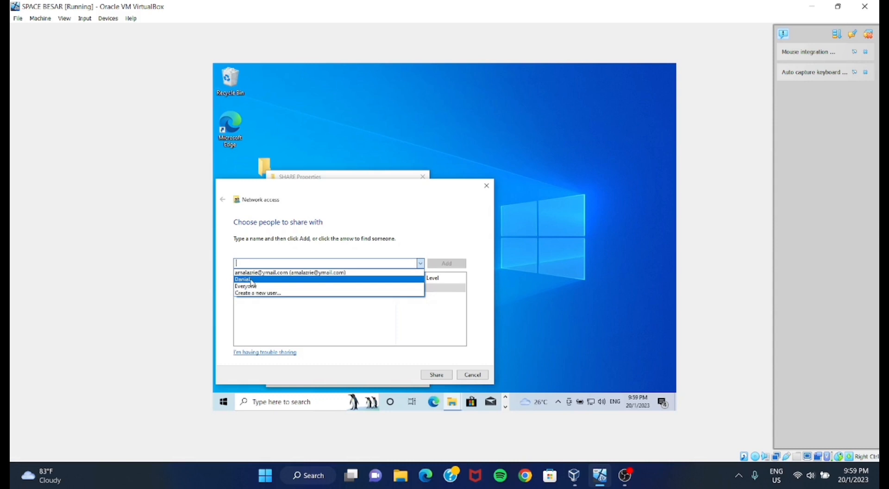
{"action": "left_click", "coordinate": [251, 280]}
{"action": "left_click", "coordinate": [445, 264]}
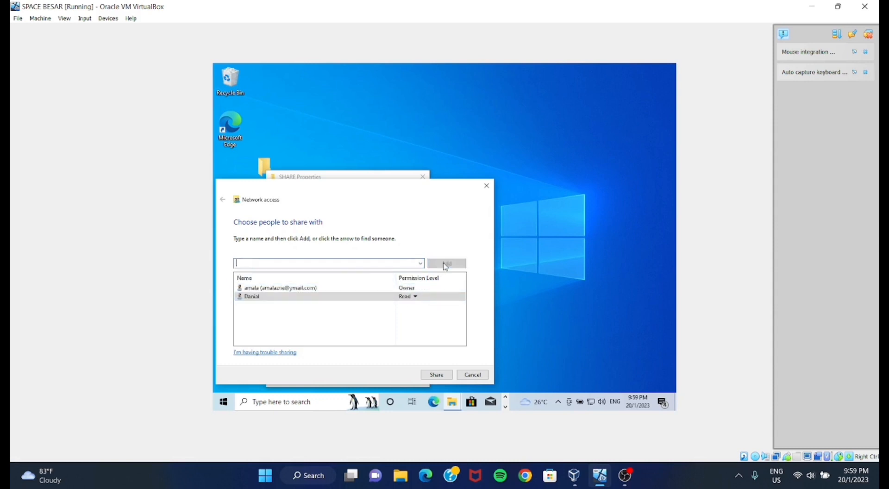
- Give the added user Read/Write permission, share the SHARE folder and close its properties
{"action": "left_click", "coordinate": [415, 304]}
{"action": "left_click", "coordinate": [438, 309]}
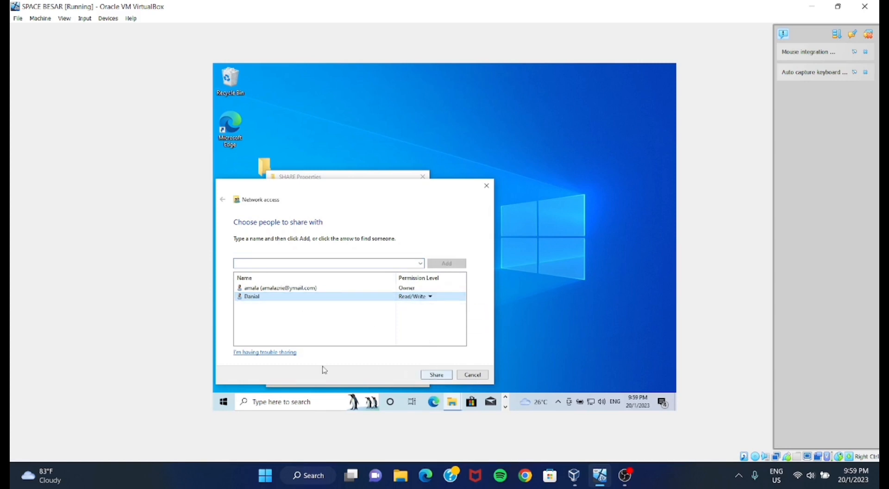
{"action": "left_click", "coordinate": [442, 377]}
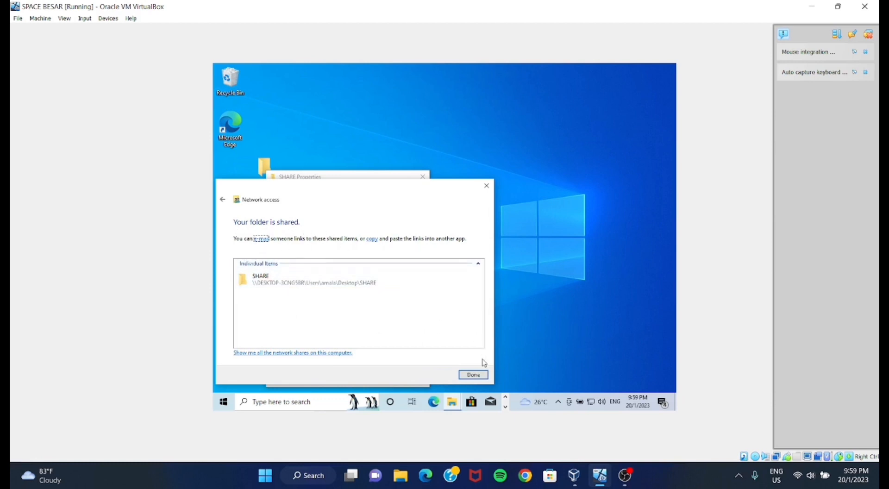
{"action": "left_click", "coordinate": [472, 374]}
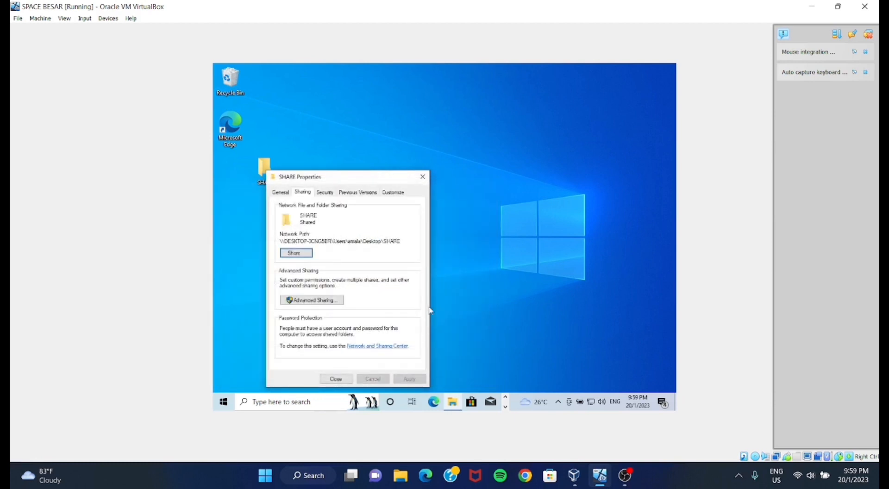
{"action": "left_click", "coordinate": [423, 178]}
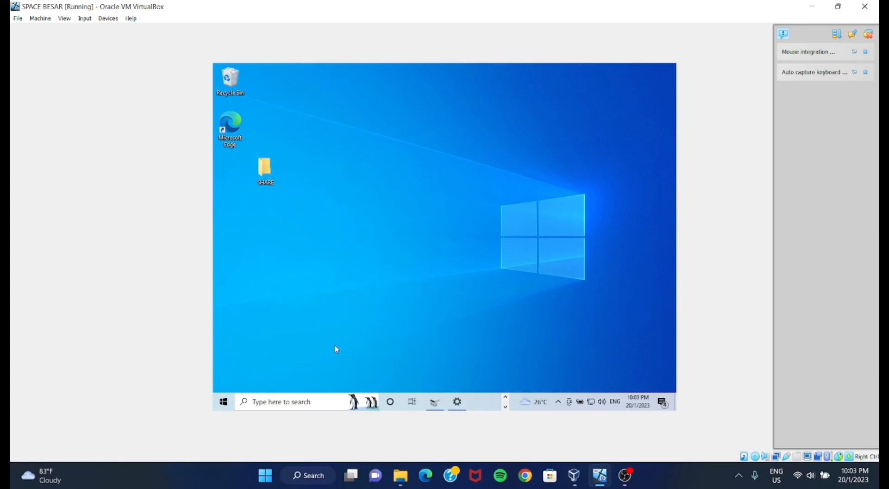
- Open Task Manager in a maximized window and examine the CPU, memory, Disk 0 (C:) and Ethernet performance
{"action": "left_click", "coordinate": [303, 403]}
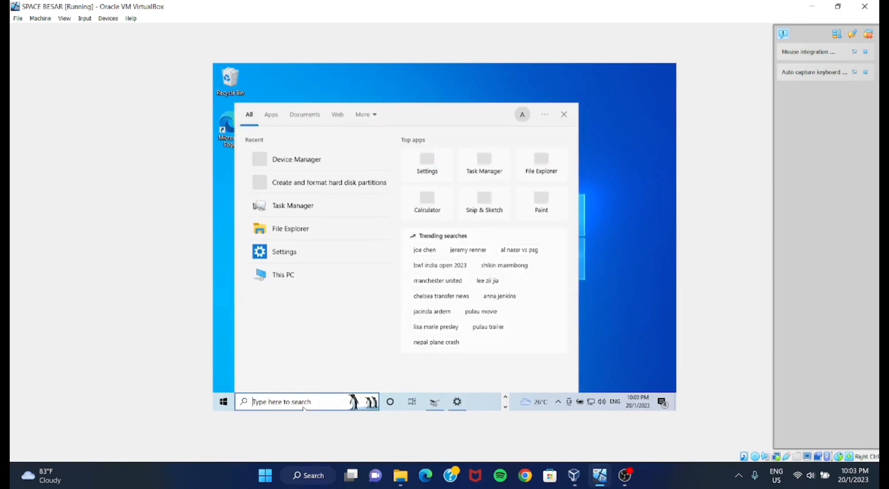
{"action": "type", "text": "task"}
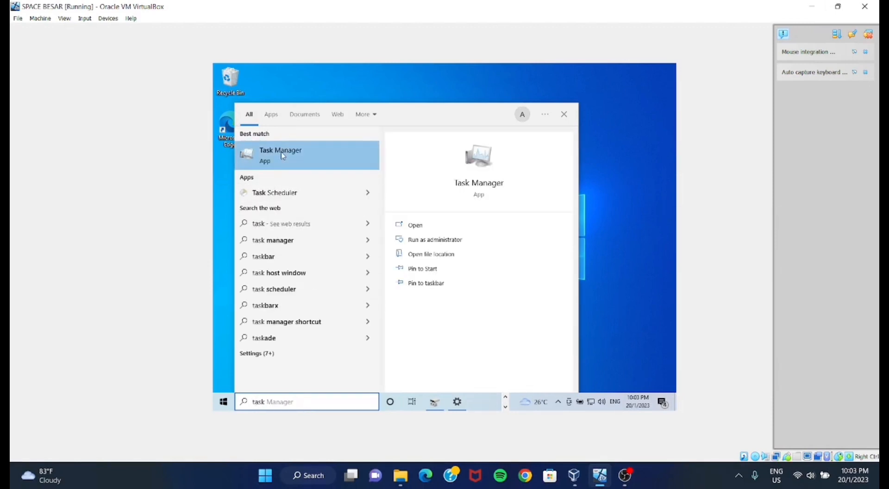
{"action": "left_click", "coordinate": [313, 151]}
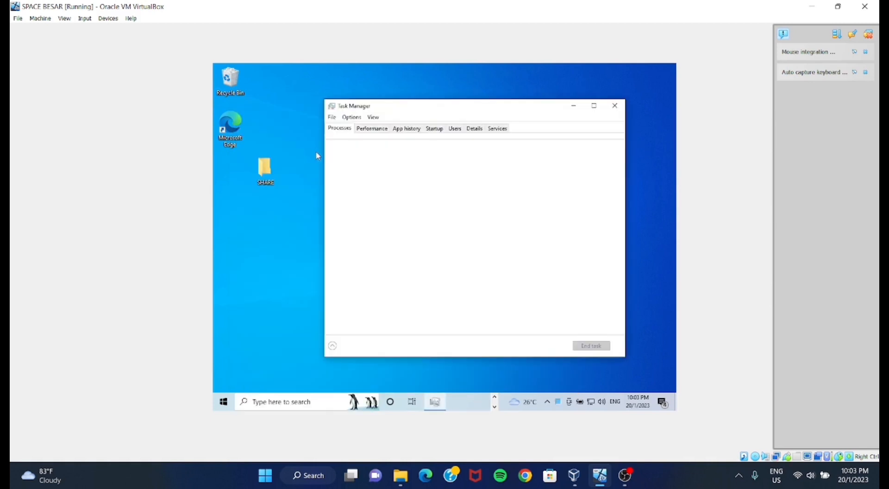
{"action": "left_click", "coordinate": [594, 105]}
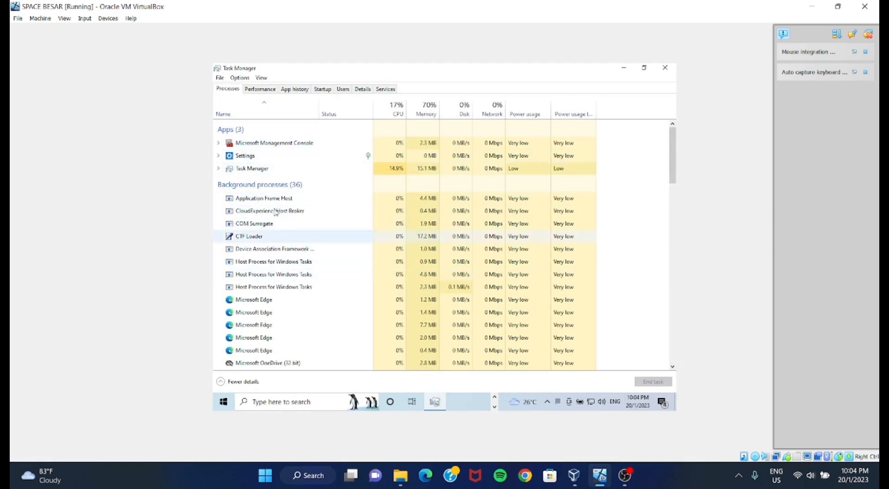
{"action": "left_click", "coordinate": [259, 90]}
{"action": "left_click", "coordinate": [265, 144]}
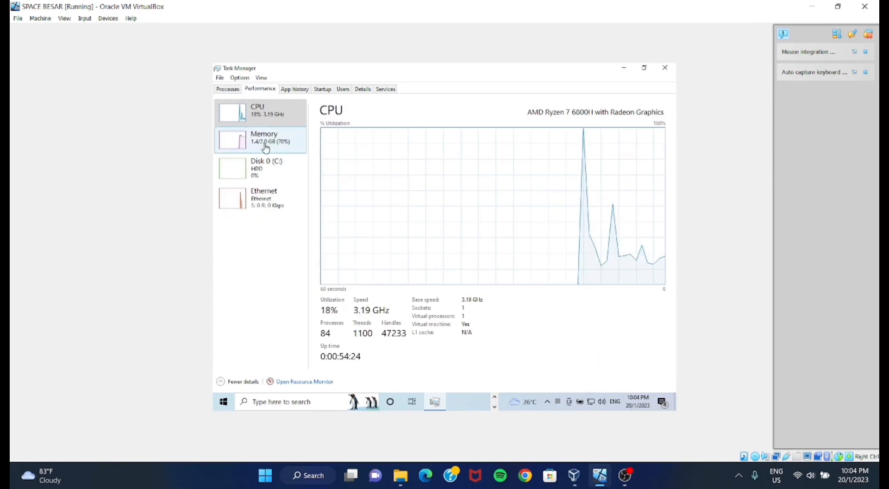
{"action": "left_click", "coordinate": [273, 167]}
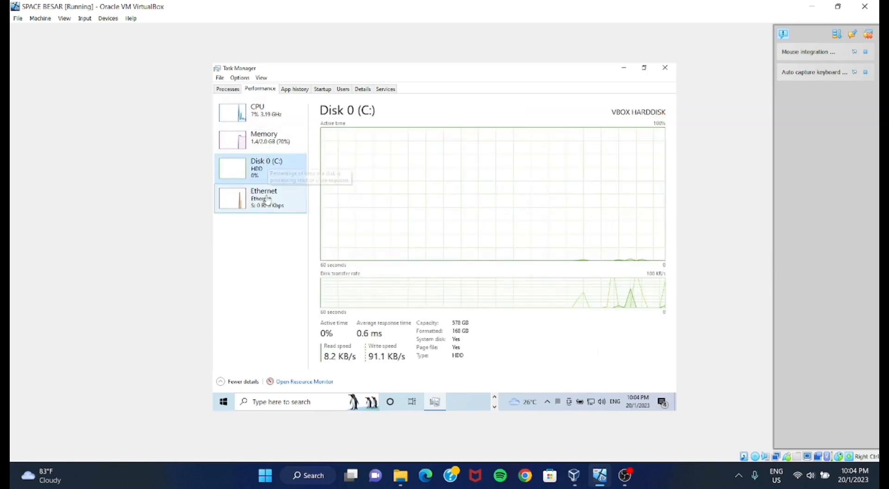
{"action": "left_click", "coordinate": [269, 196]}
- Review Task Manager's app history, startup programs, users, process details and services, and close it
{"action": "left_click", "coordinate": [295, 89]}
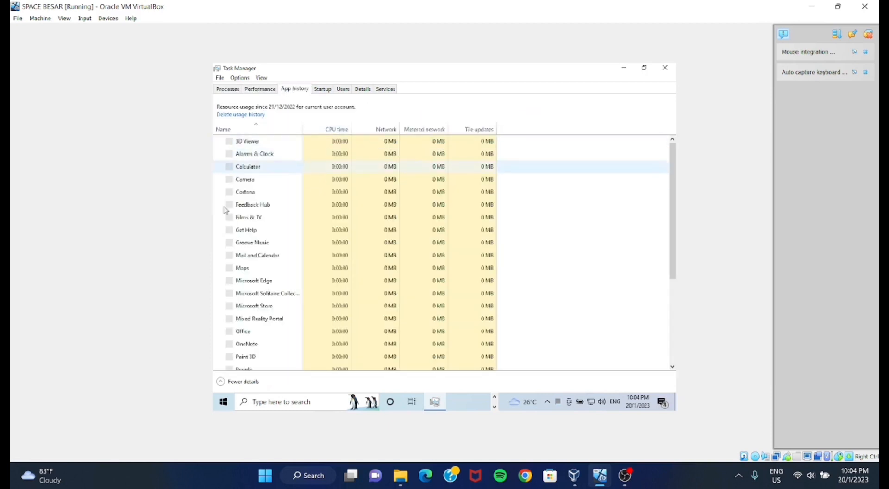
{"action": "left_click", "coordinate": [323, 89]}
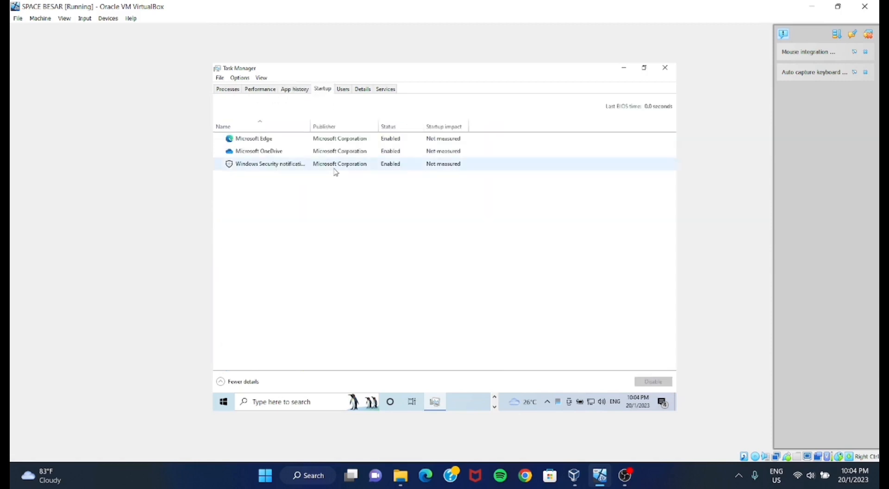
{"action": "left_click", "coordinate": [343, 89]}
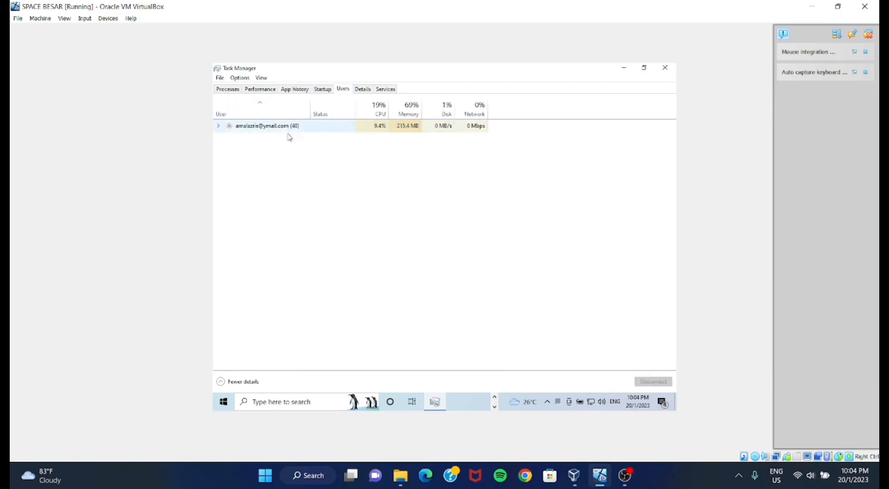
{"action": "left_click", "coordinate": [363, 89]}
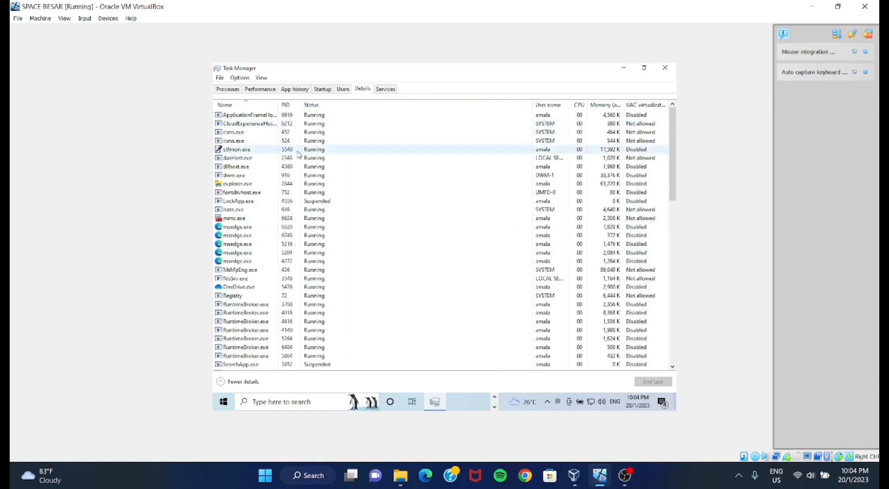
{"action": "left_click", "coordinate": [383, 91]}
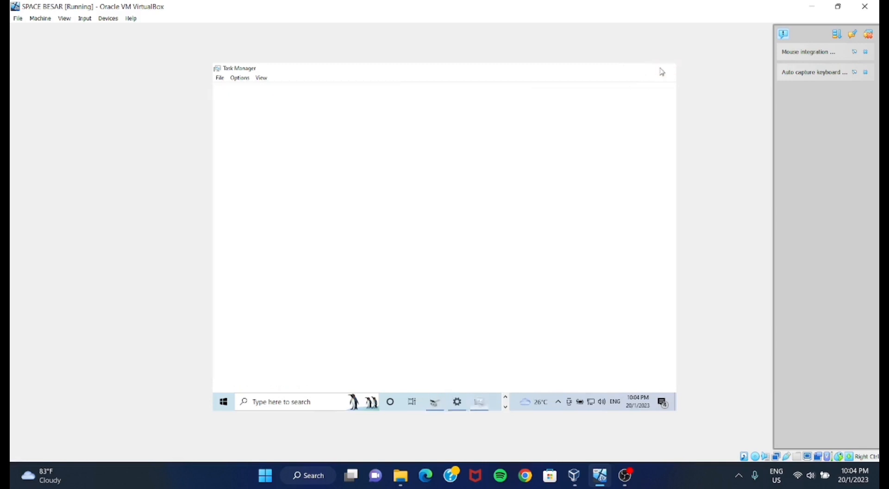
{"action": "left_click", "coordinate": [663, 68]}
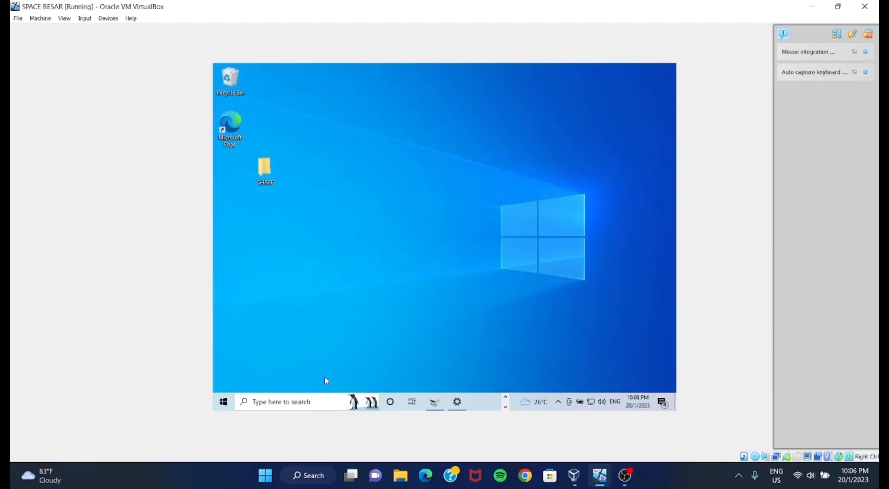
- Find and open Device Manager, maximize its window and keep the computer's device tree expanded
{"action": "left_click", "coordinate": [309, 399]}
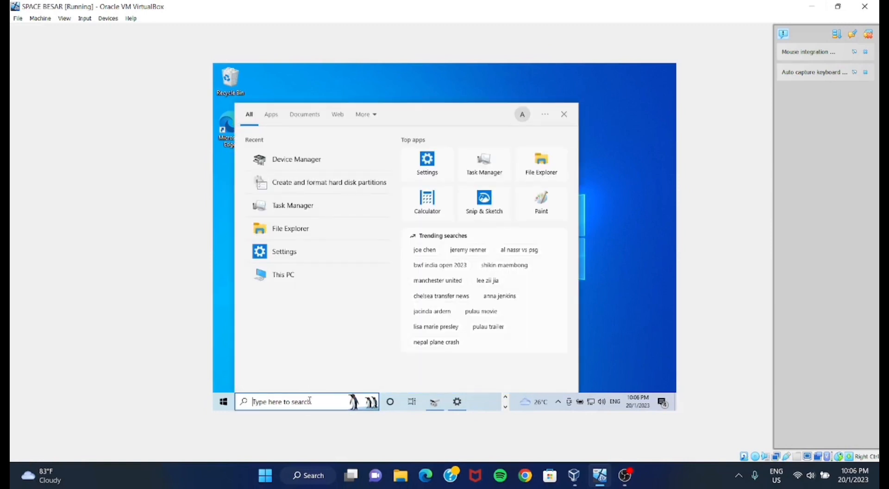
{"action": "type", "text": "device Manager"}
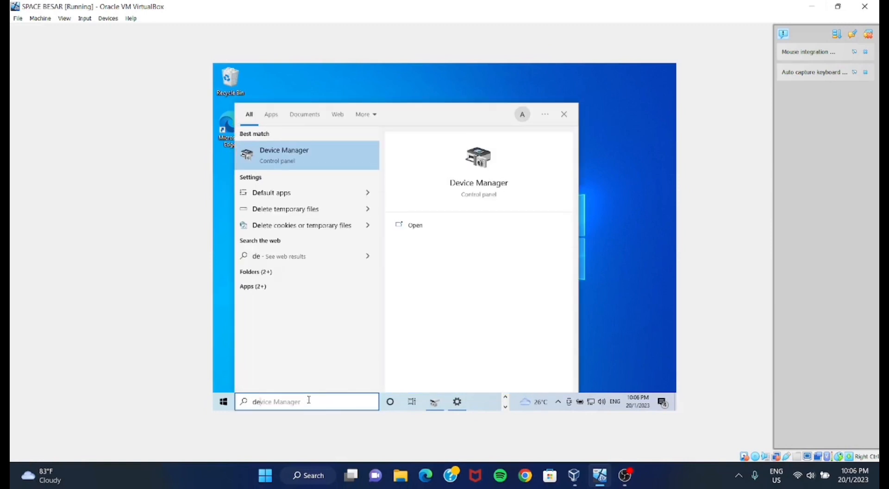
{"action": "left_click", "coordinate": [290, 152]}
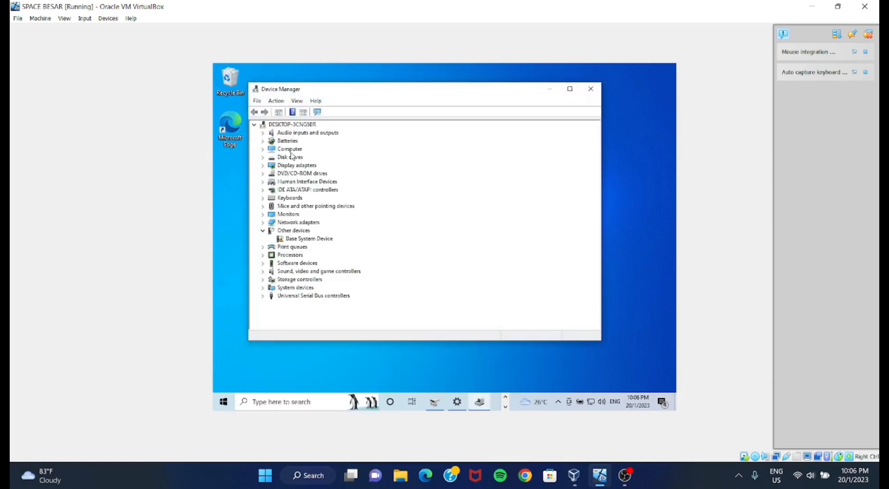
{"action": "left_click", "coordinate": [570, 89]}
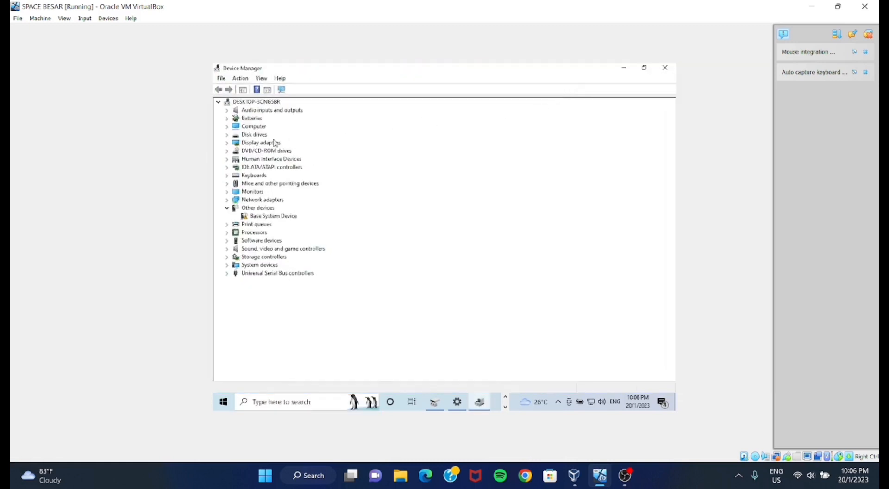
{"action": "left_click", "coordinate": [219, 103]}
{"action": "left_click", "coordinate": [219, 102]}
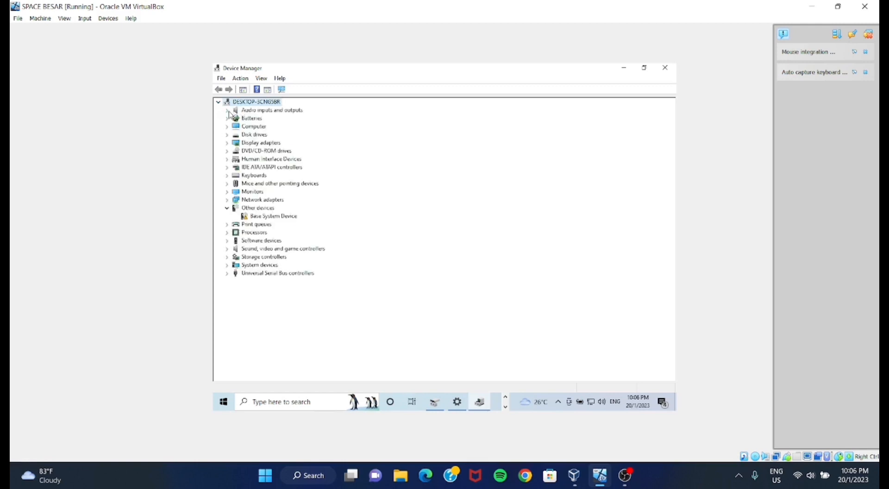
- Examine the devices under audio, Batteries, Computer, DVD/CD-ROM drives, IDE ATA/ATAPI controllers, Keyboards, Mice and Monitors
{"action": "left_click", "coordinate": [227, 111]}
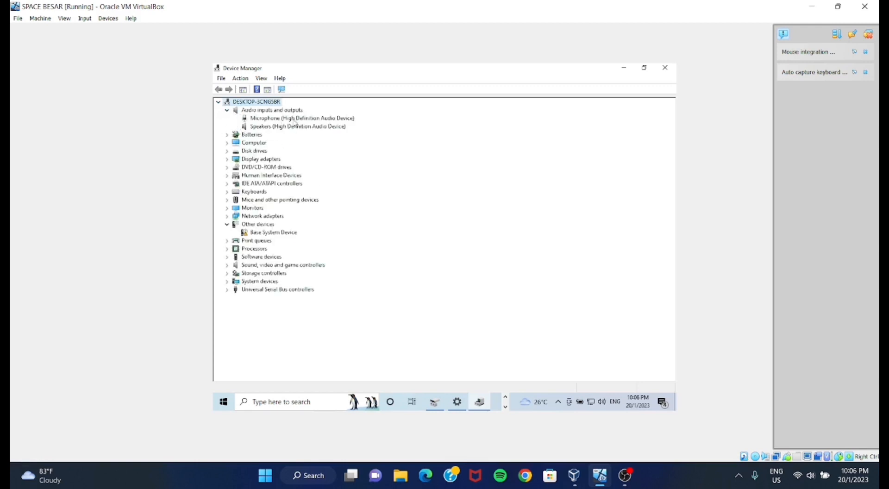
{"action": "left_click", "coordinate": [227, 136]}
{"action": "left_click", "coordinate": [227, 159]}
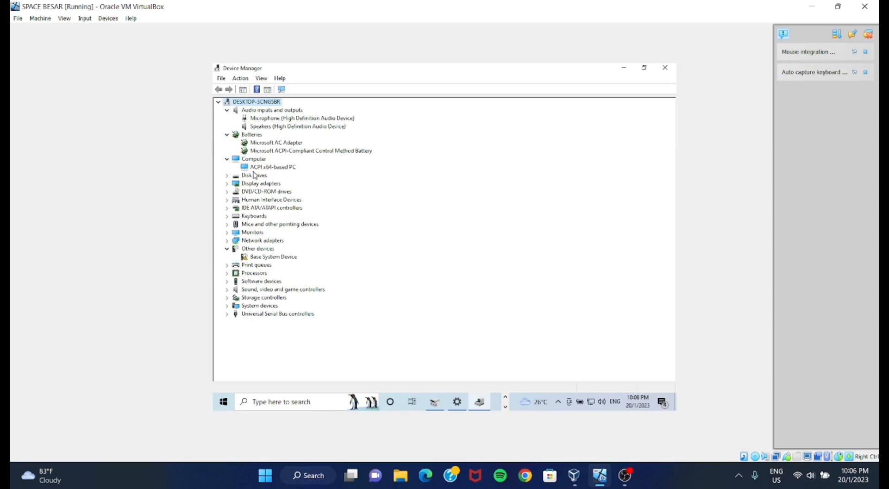
{"action": "left_click", "coordinate": [227, 192]}
{"action": "left_click", "coordinate": [227, 216]}
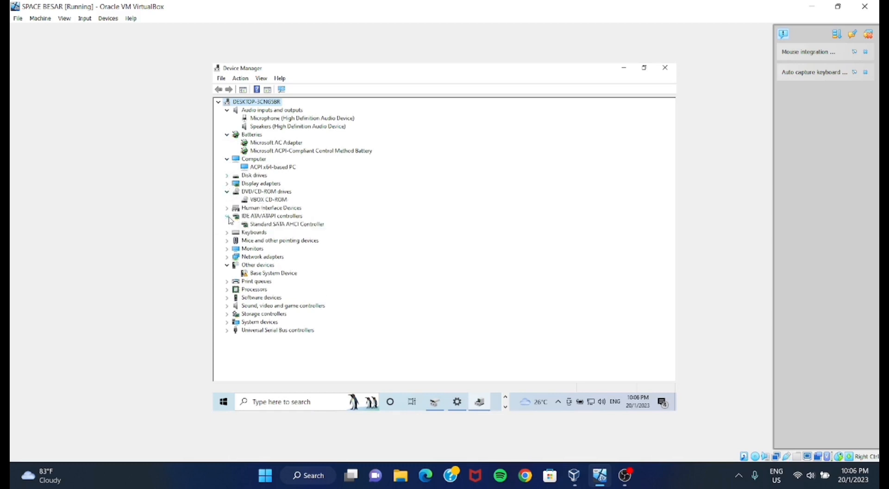
{"action": "left_click", "coordinate": [227, 232]}
{"action": "left_click", "coordinate": [227, 249]}
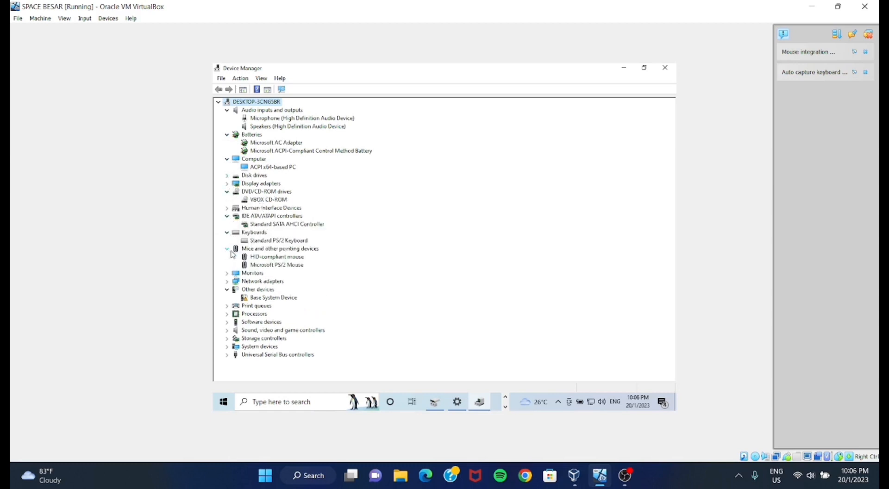
{"action": "left_click", "coordinate": [227, 274]}
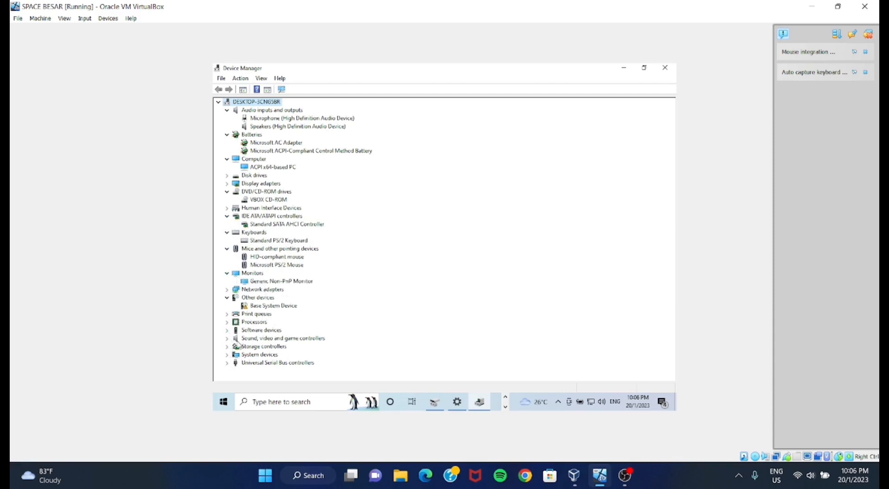
- Examine the Software devices, Processors and Sound, video and game controllers categories, and close Device Manager
{"action": "left_click", "coordinate": [227, 330]}
{"action": "left_click", "coordinate": [227, 330]}
{"action": "left_click", "coordinate": [227, 322]}
{"action": "left_click", "coordinate": [227, 347]}
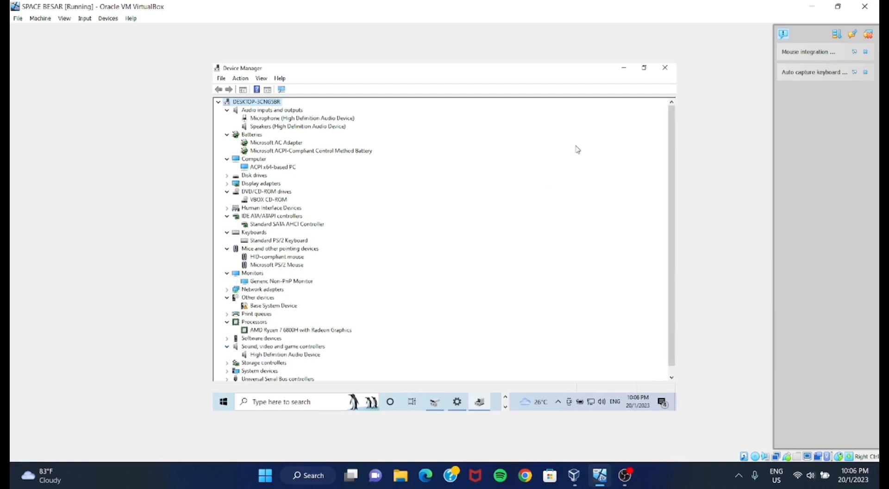
{"action": "left_click", "coordinate": [665, 68]}
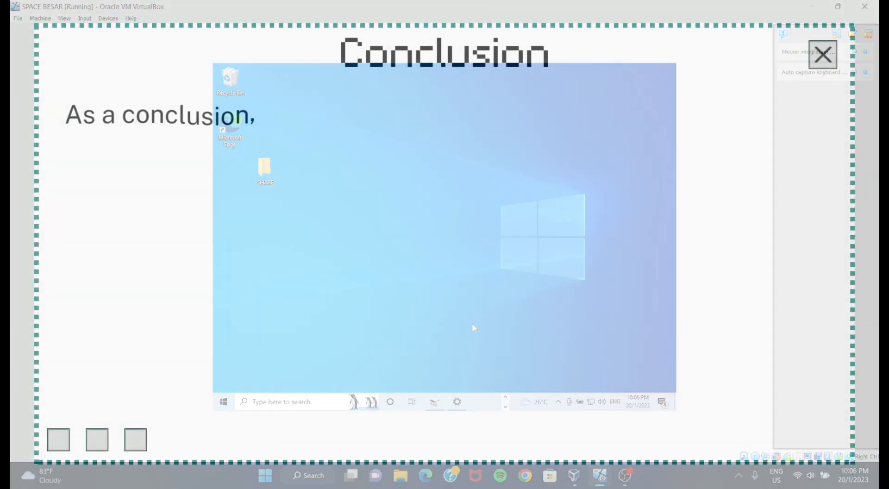